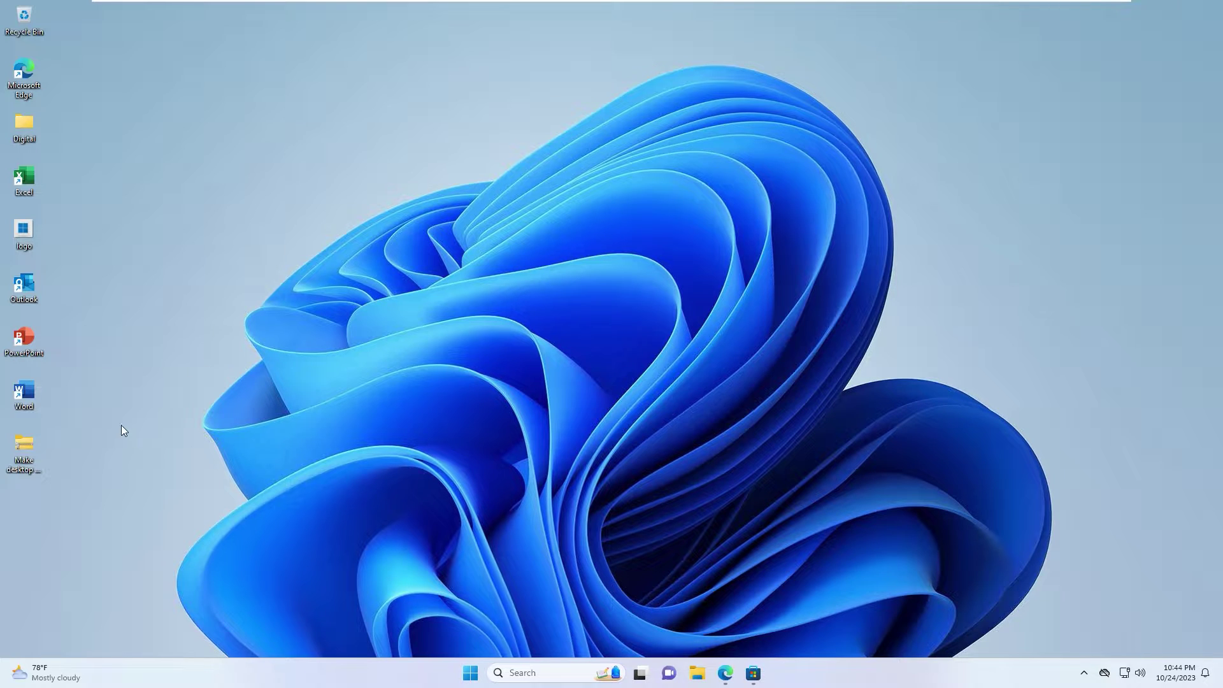
- Extract the anime-room wallpaper zip archive on the desktop into its suggested folder
{"action": "left_click_drag", "start_coordinate": [26, 448], "coordinate": [269, 293]}
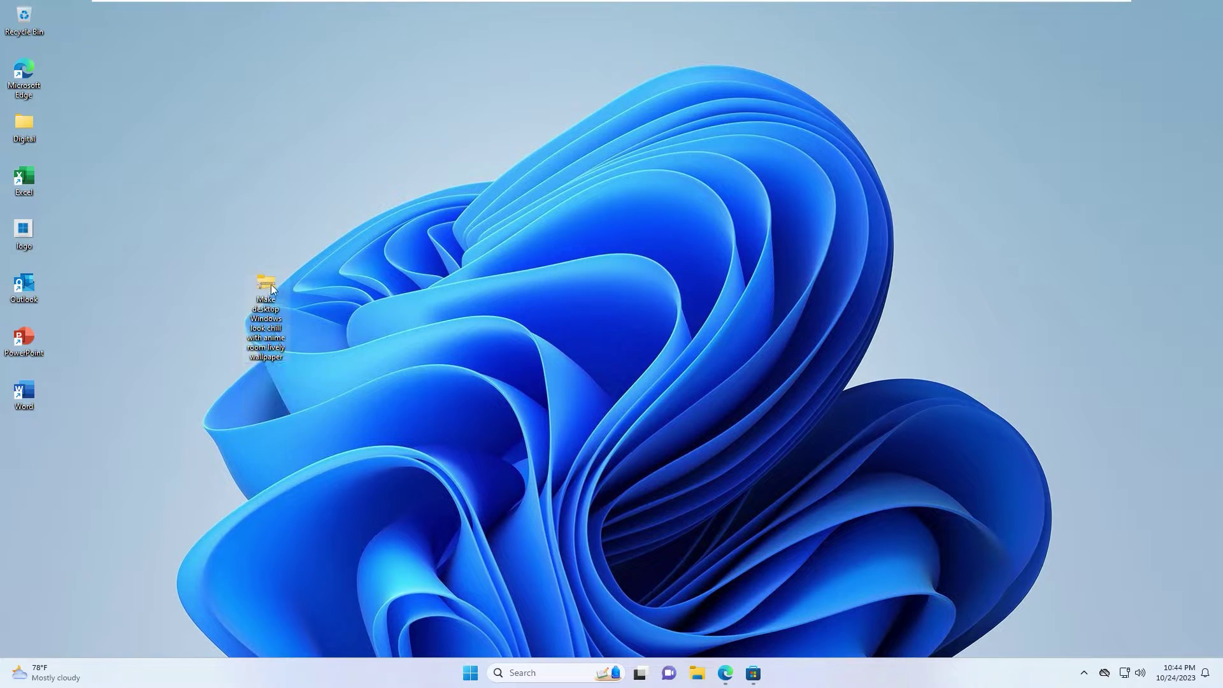
{"action": "right_click", "coordinate": [264, 281]}
{"action": "left_click", "coordinate": [301, 384]}
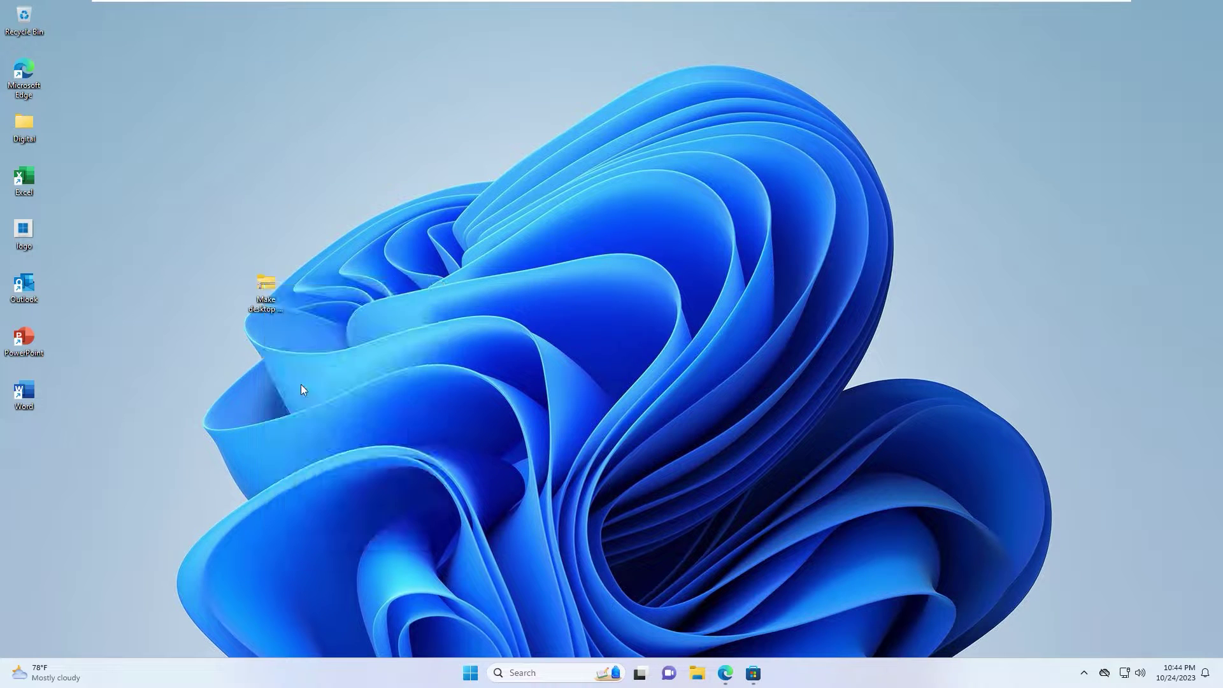
{"action": "left_click", "coordinate": [712, 463]}
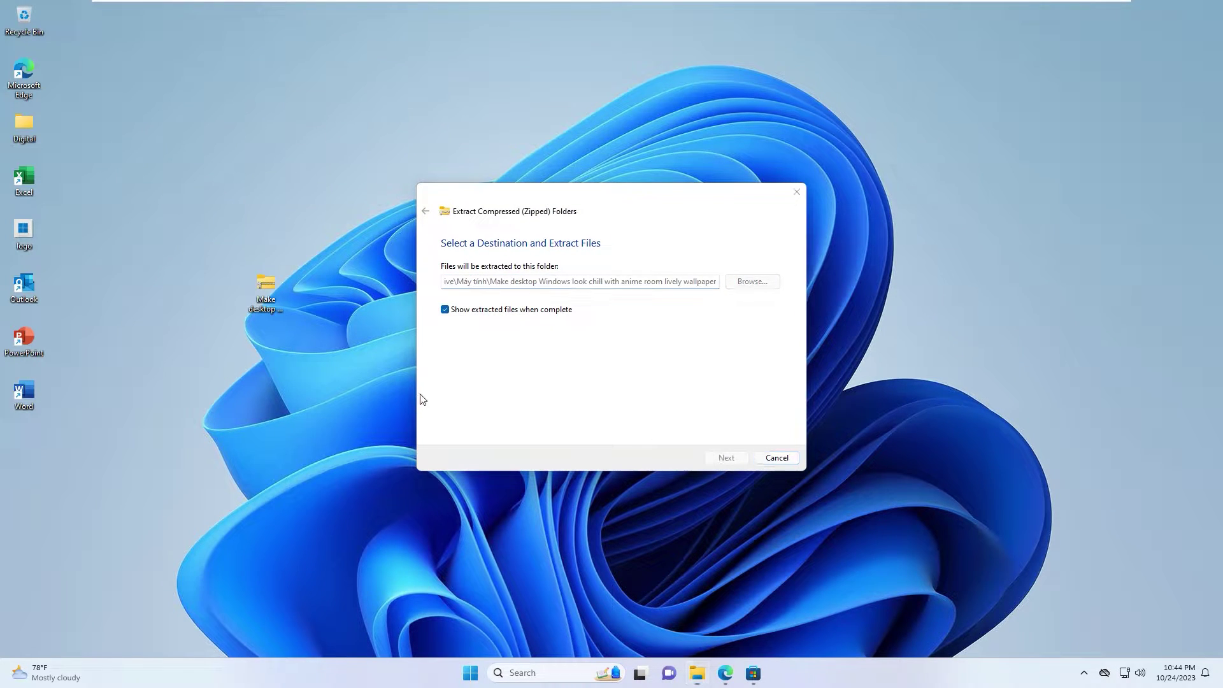
{"action": "double_click", "coordinate": [450, 248]}
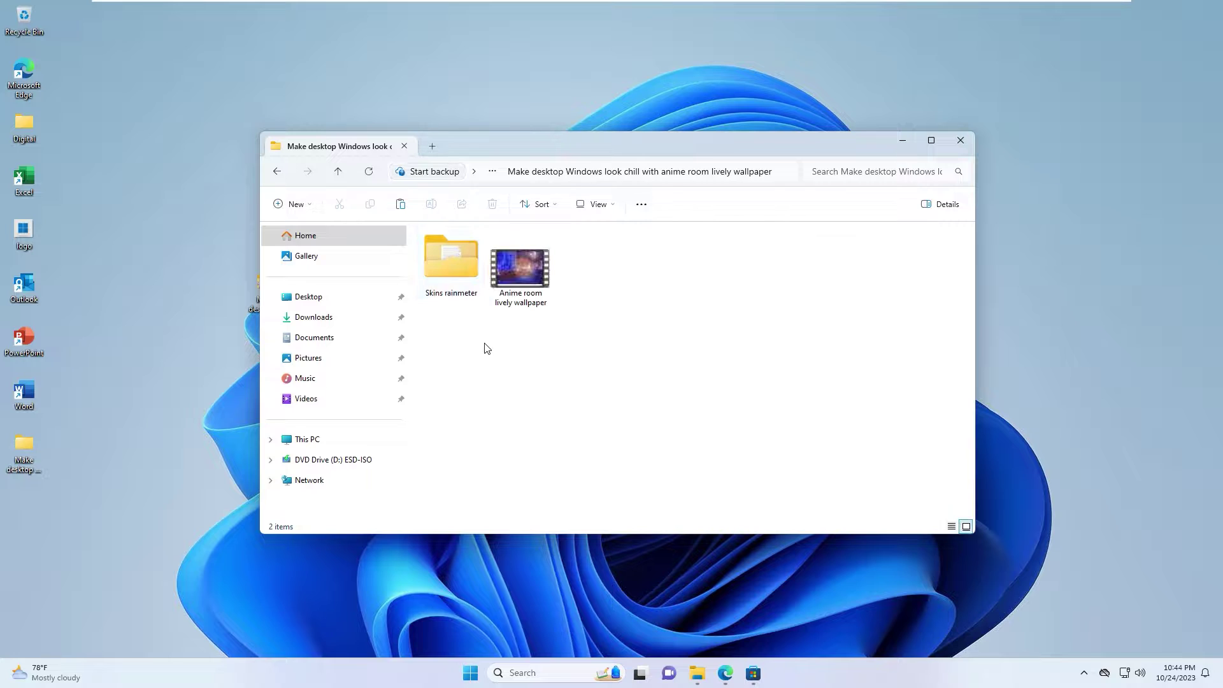
{"action": "left_click", "coordinate": [959, 142]}
- Move the extracted wallpaper folder from the desktop into the Videos folder
{"action": "right_click", "coordinate": [22, 442]}
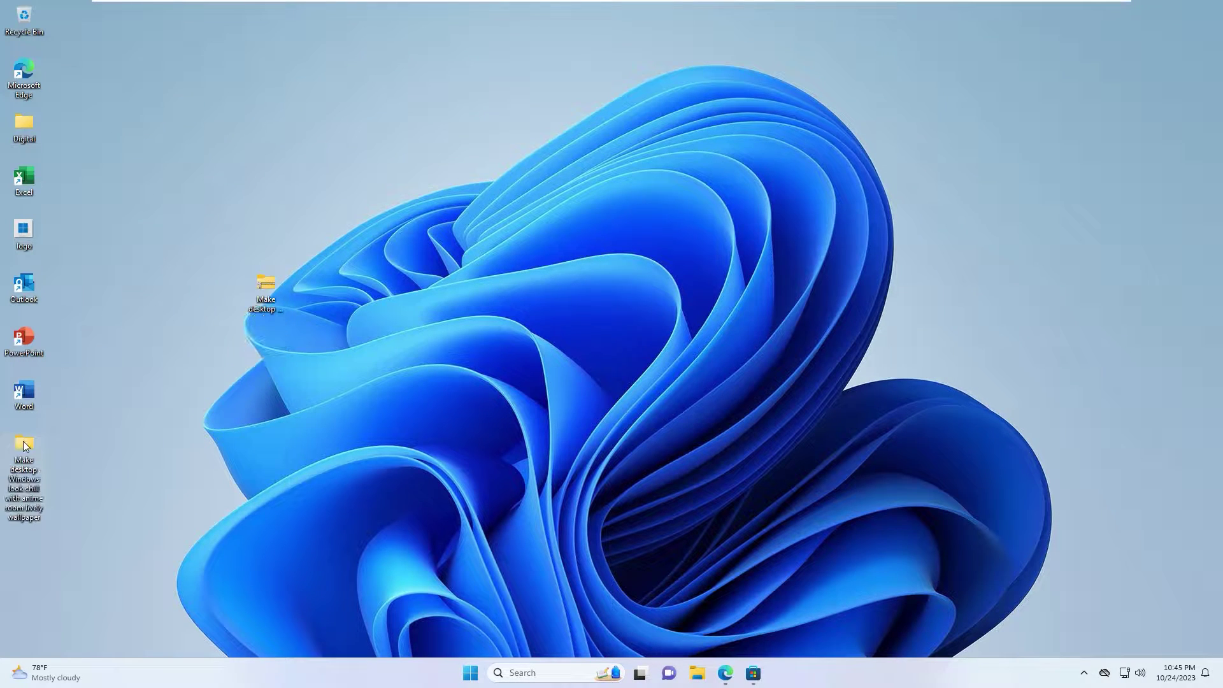
{"action": "left_click", "coordinate": [73, 431]}
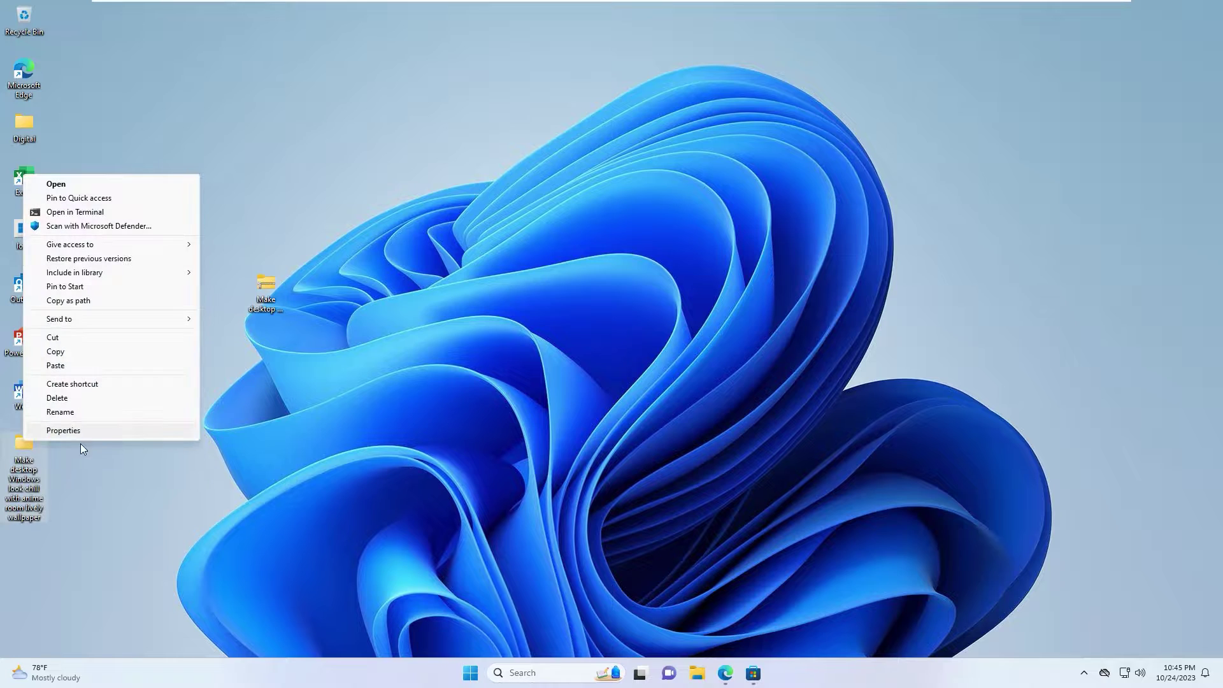
{"action": "key", "text": "super+e"}
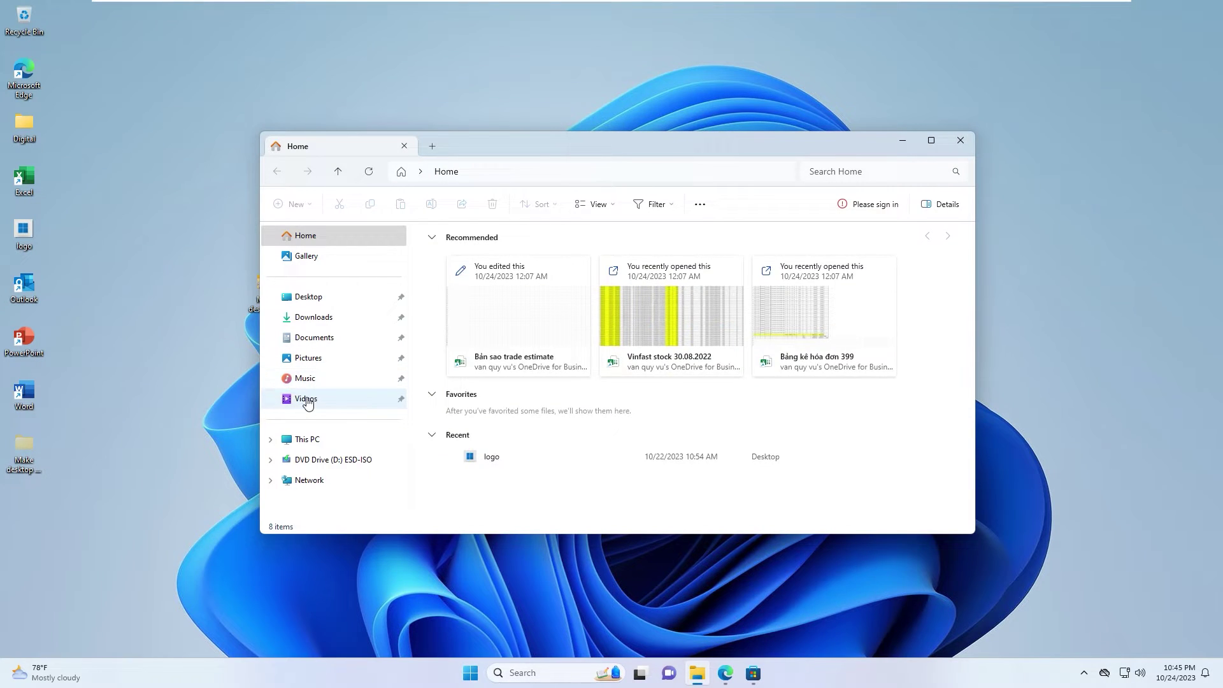
{"action": "left_click", "coordinate": [307, 399]}
{"action": "right_click", "coordinate": [506, 318]}
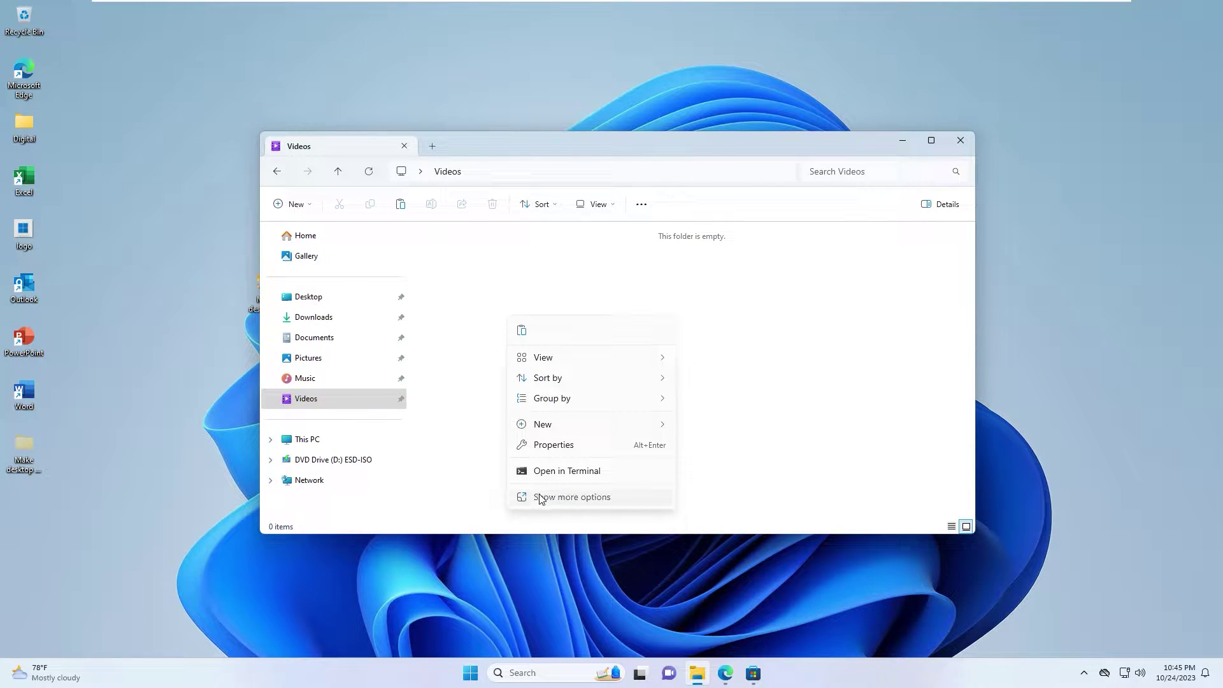
{"action": "left_click", "coordinate": [541, 497]}
{"action": "left_click", "coordinate": [517, 406]}
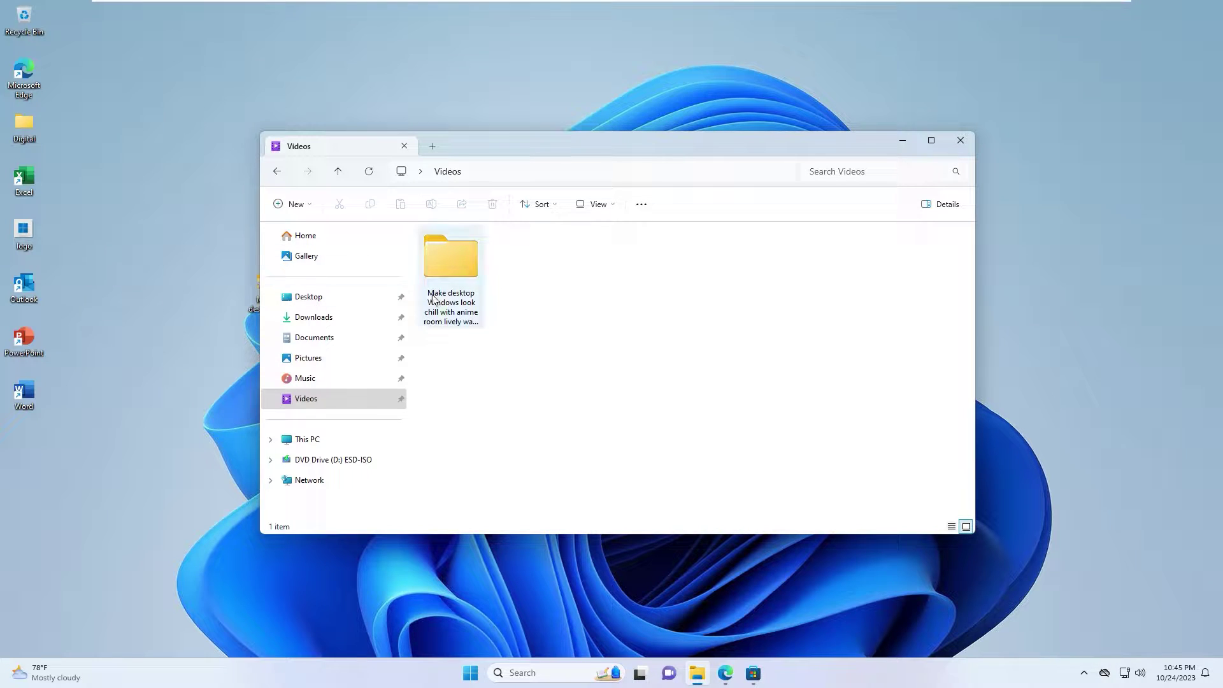
- Install TranslucentTB from the Microsoft Store and launch it past its welcome screen
{"action": "left_click", "coordinate": [697, 673]}
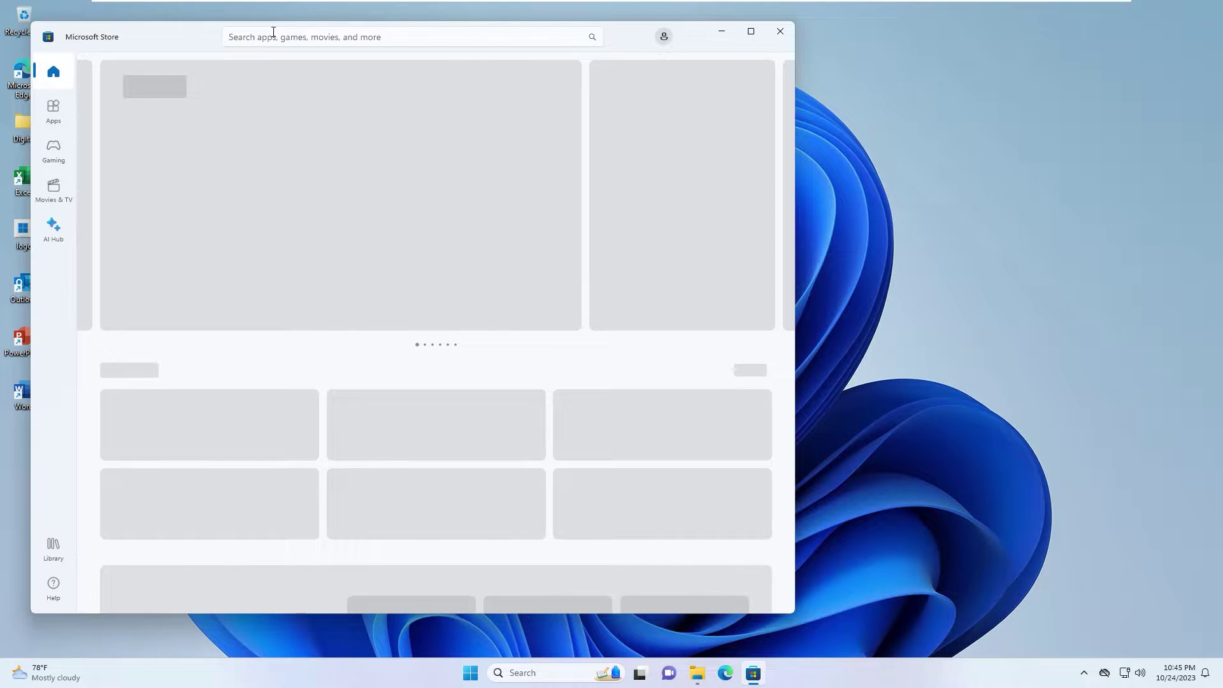
{"action": "left_click", "coordinate": [273, 35]}
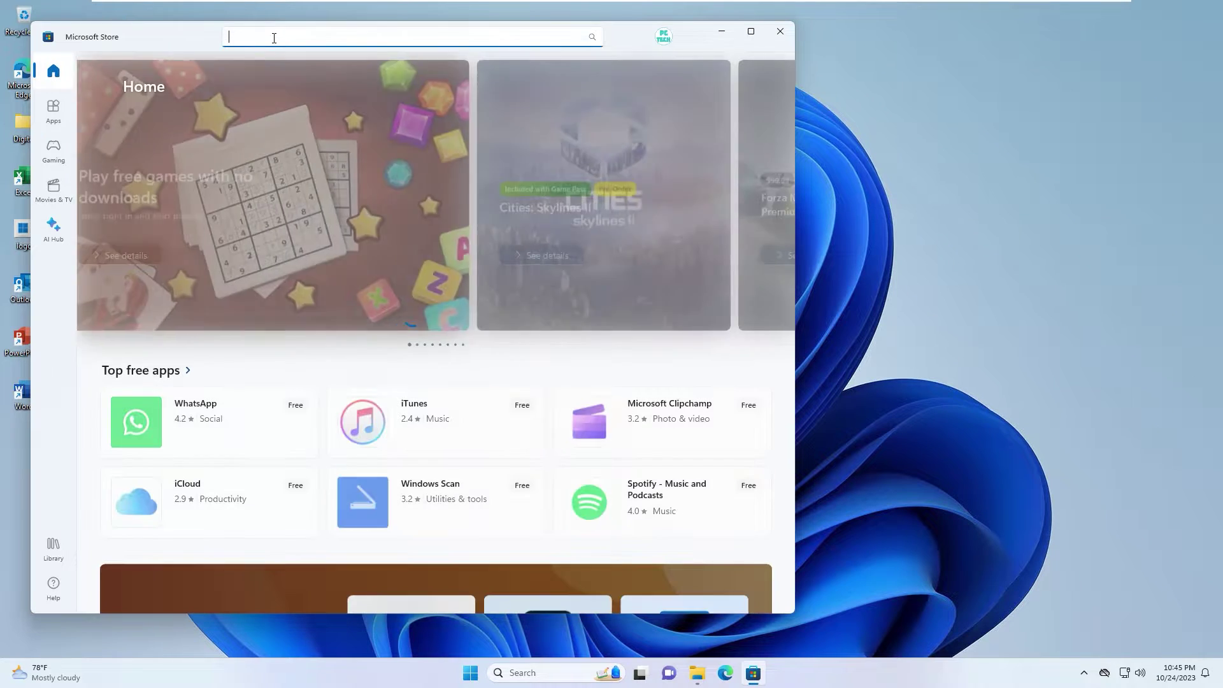
{"action": "type", "text": "translucenttb"}
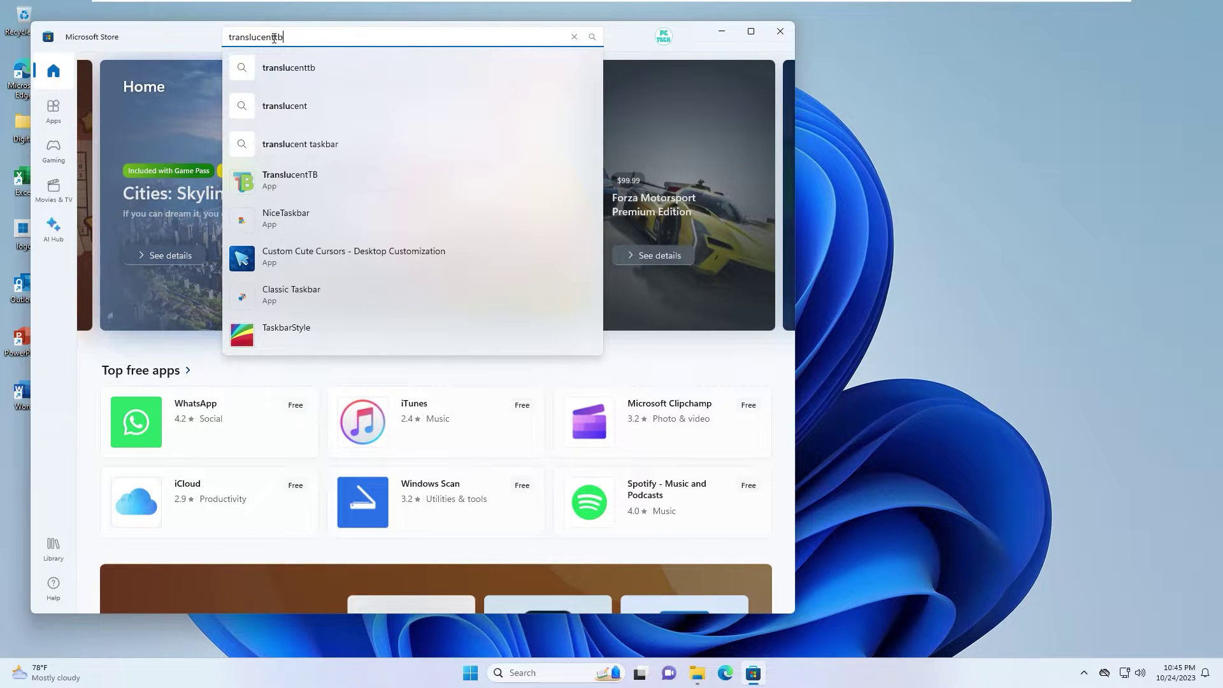
{"action": "left_click", "coordinate": [274, 98]}
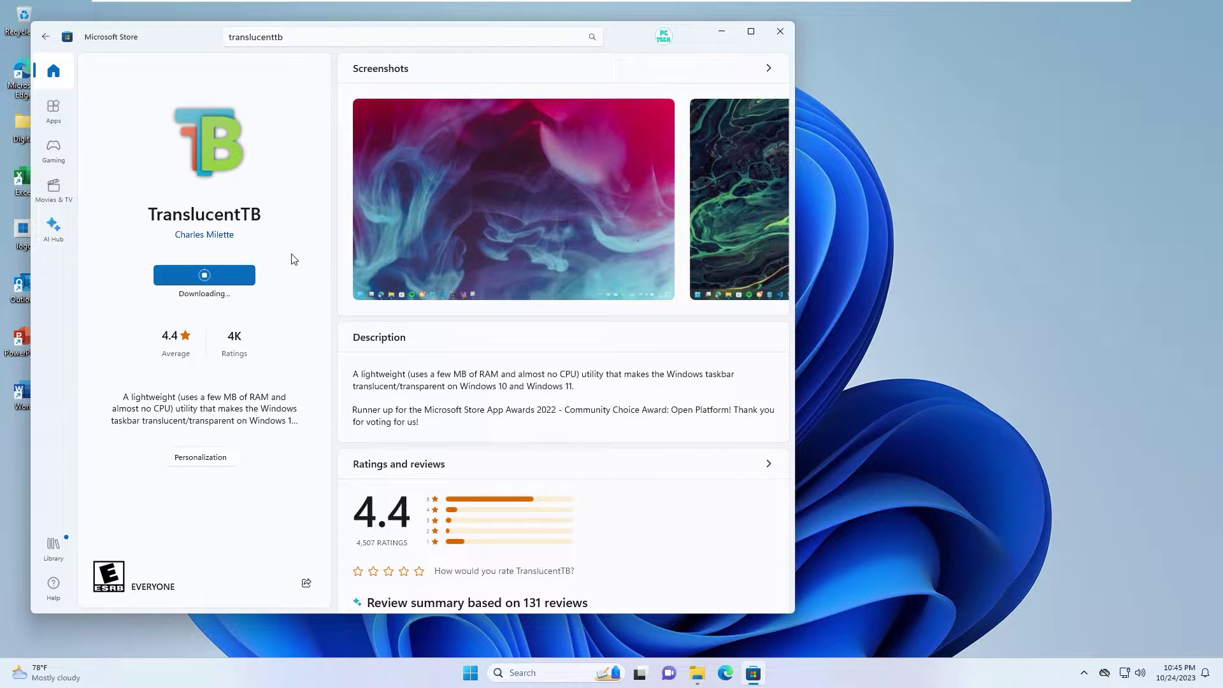
{"action": "left_click", "coordinate": [215, 277]}
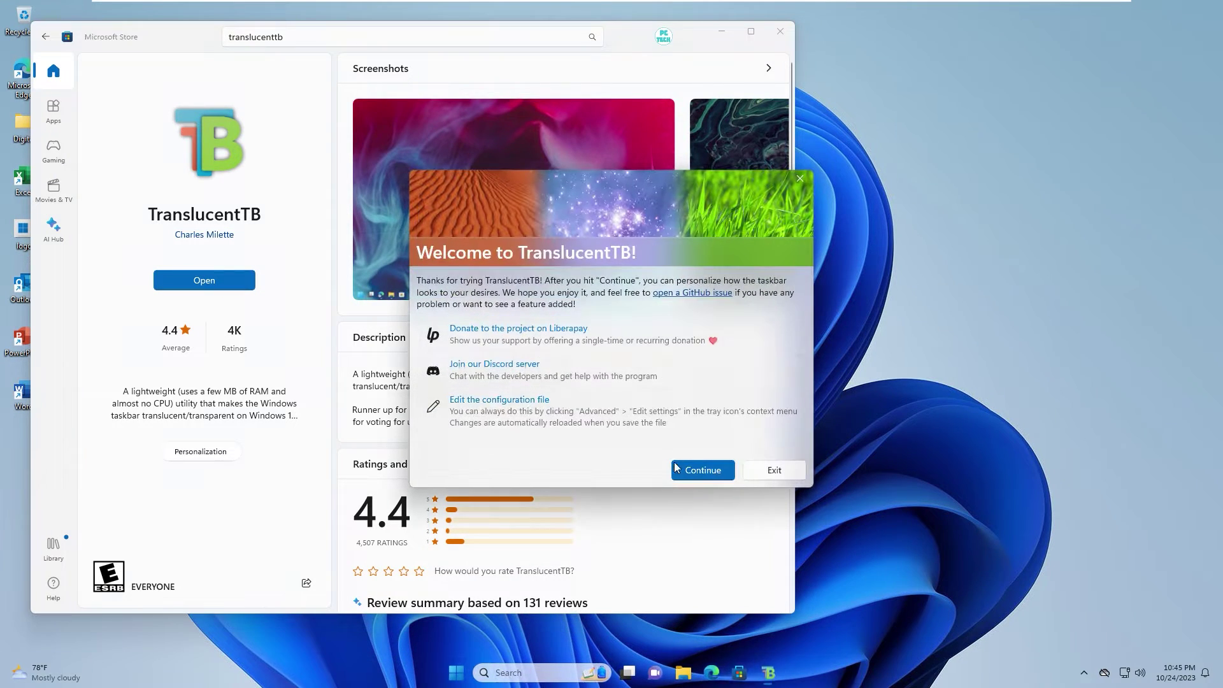
{"action": "left_click", "coordinate": [700, 471]}
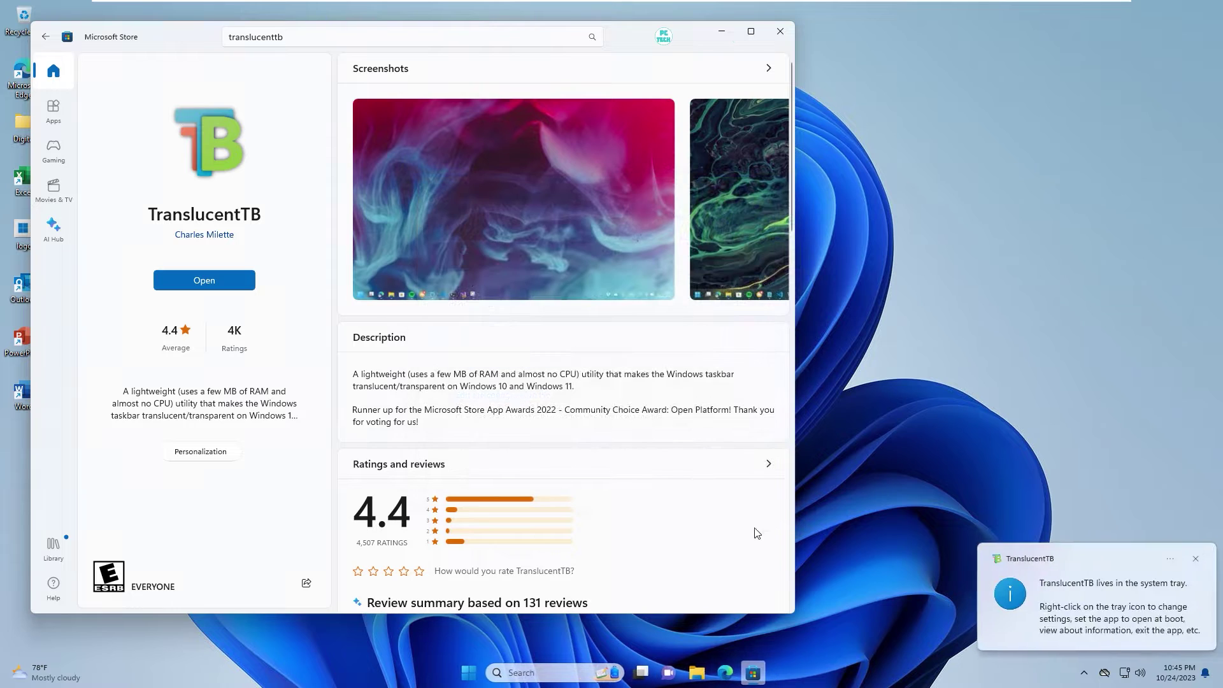
{"action": "left_click", "coordinate": [1193, 560]}
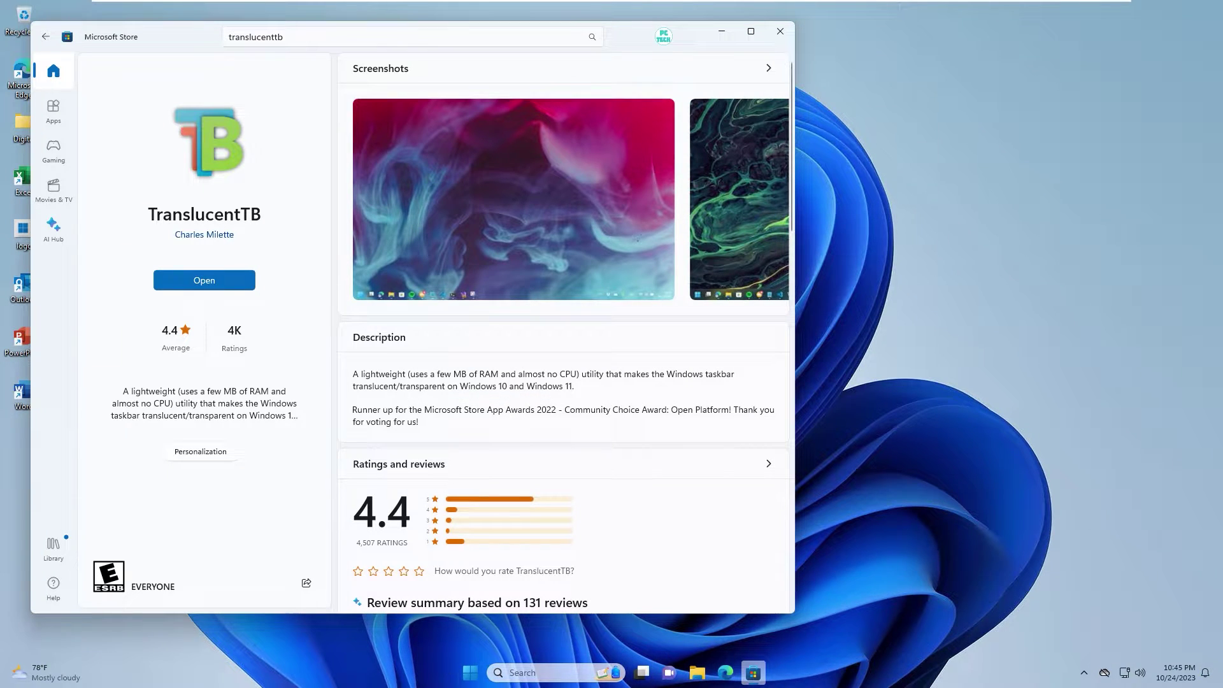
- Install Lively Wallpaper from the Microsoft Store and launch it
{"action": "left_click", "coordinate": [303, 41]}
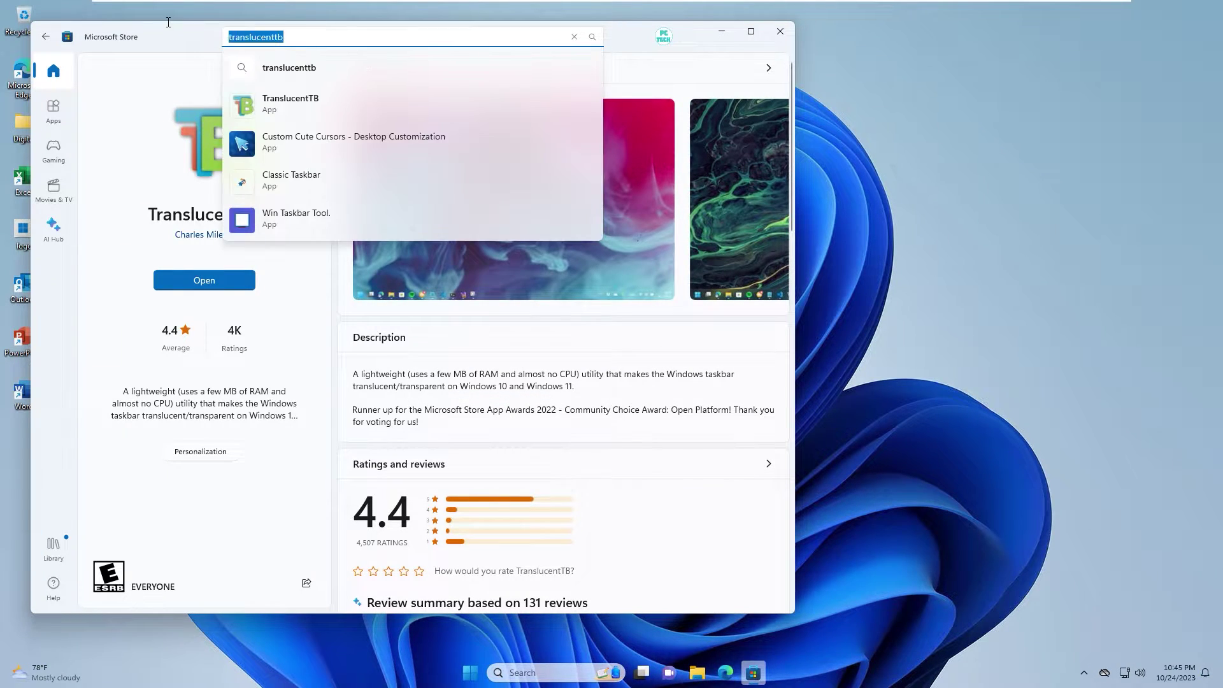
{"action": "type", "text": "lively"}
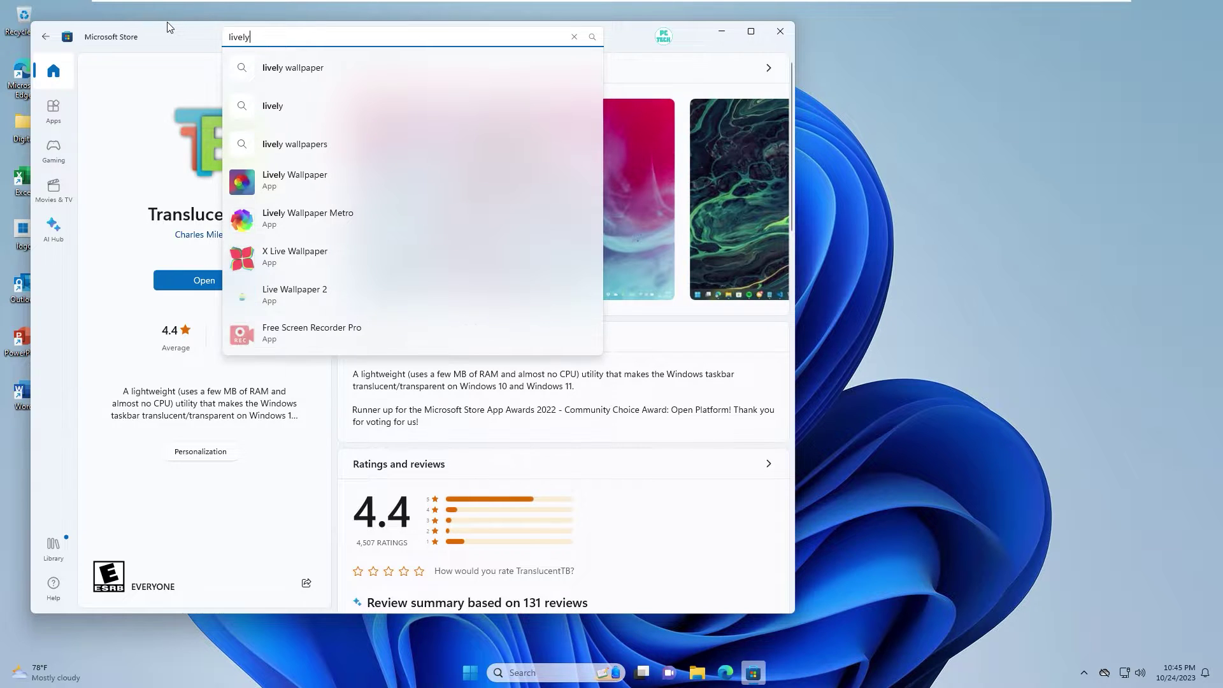
{"action": "type", "text": " wallpaper"}
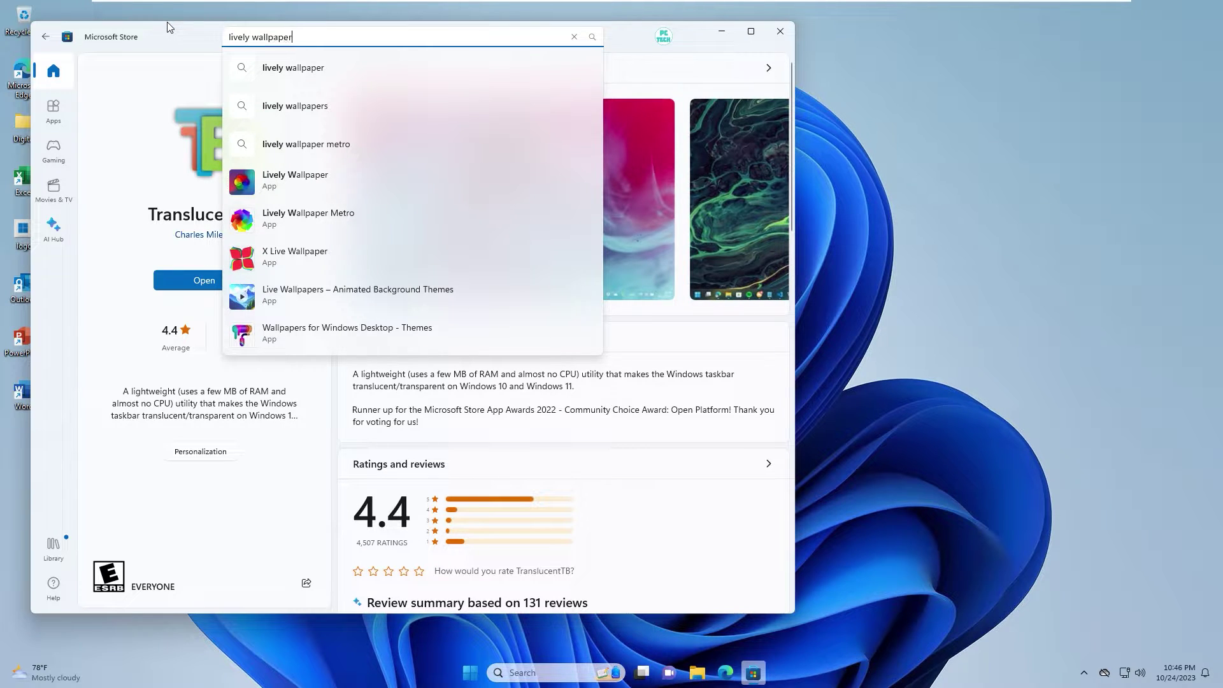
{"action": "left_click", "coordinate": [281, 185]}
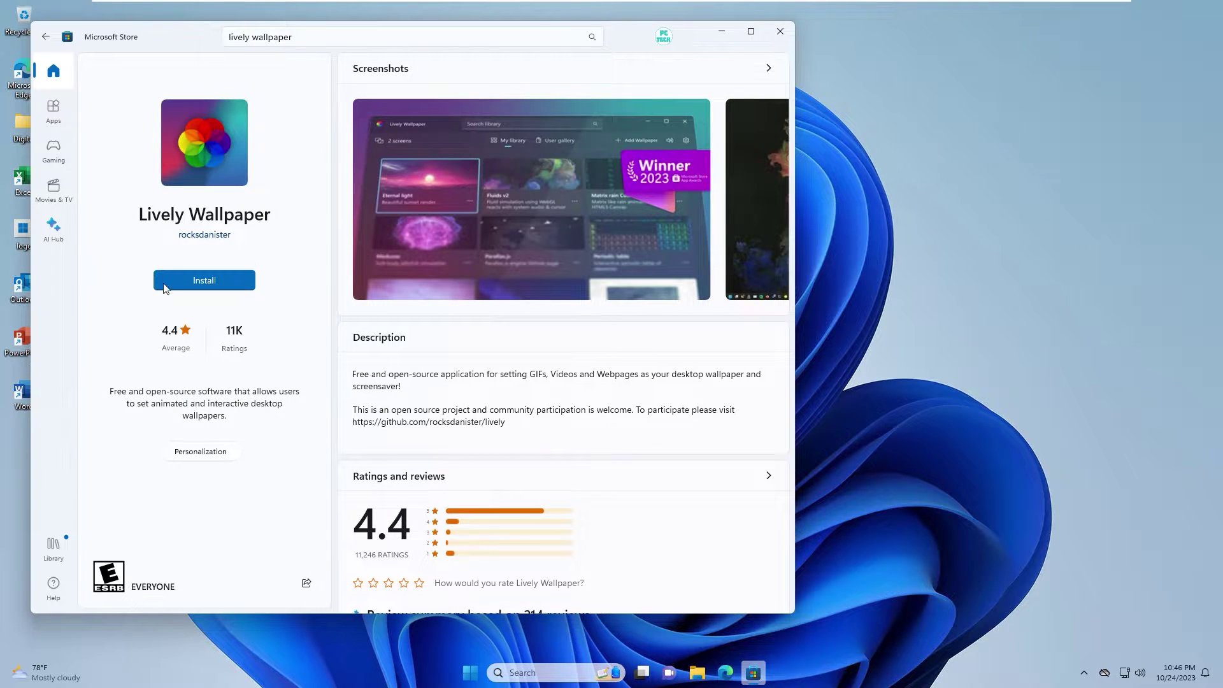
{"action": "left_click", "coordinate": [208, 286]}
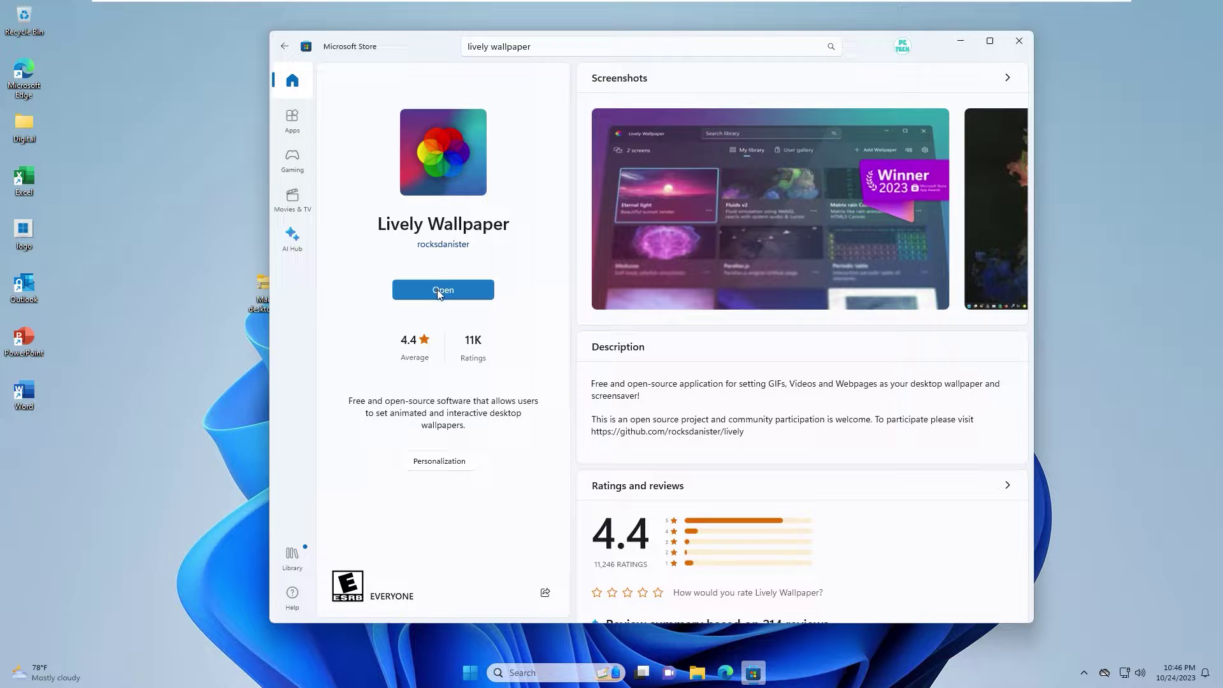
{"action": "left_click", "coordinate": [437, 288]}
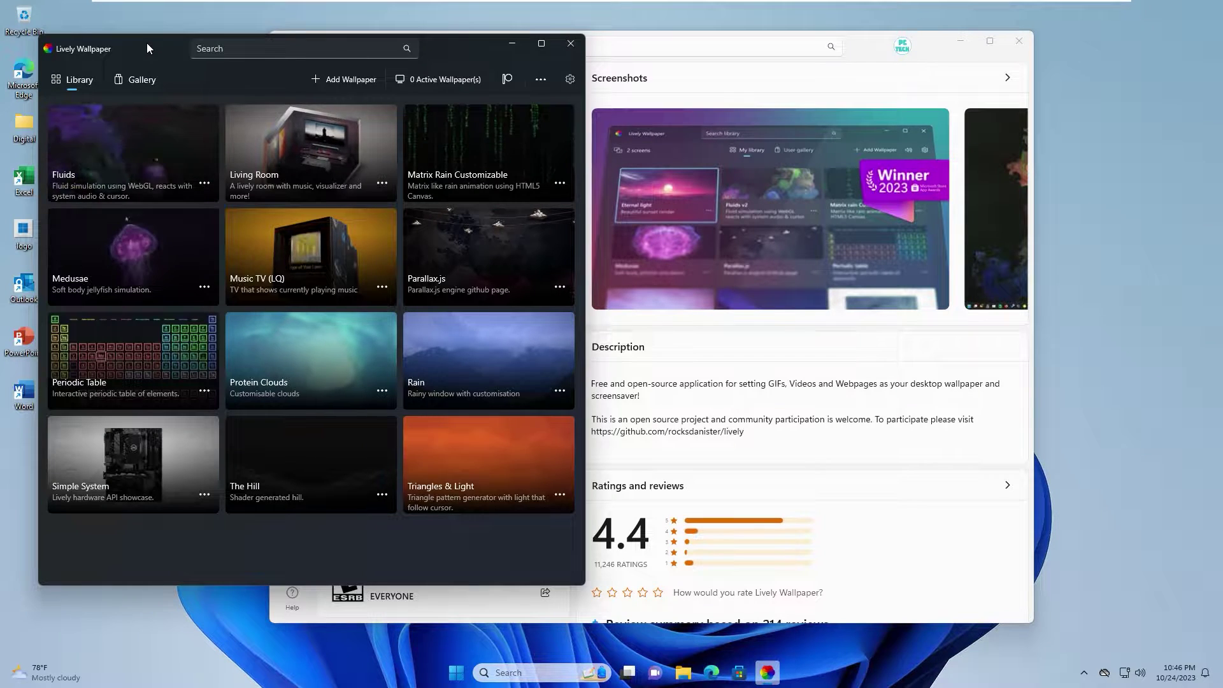
- Import the Anime room lively wallpaper video from the Videos folder and apply it
{"action": "left_click_drag", "start_coordinate": [146, 42], "coordinate": [278, 69]}
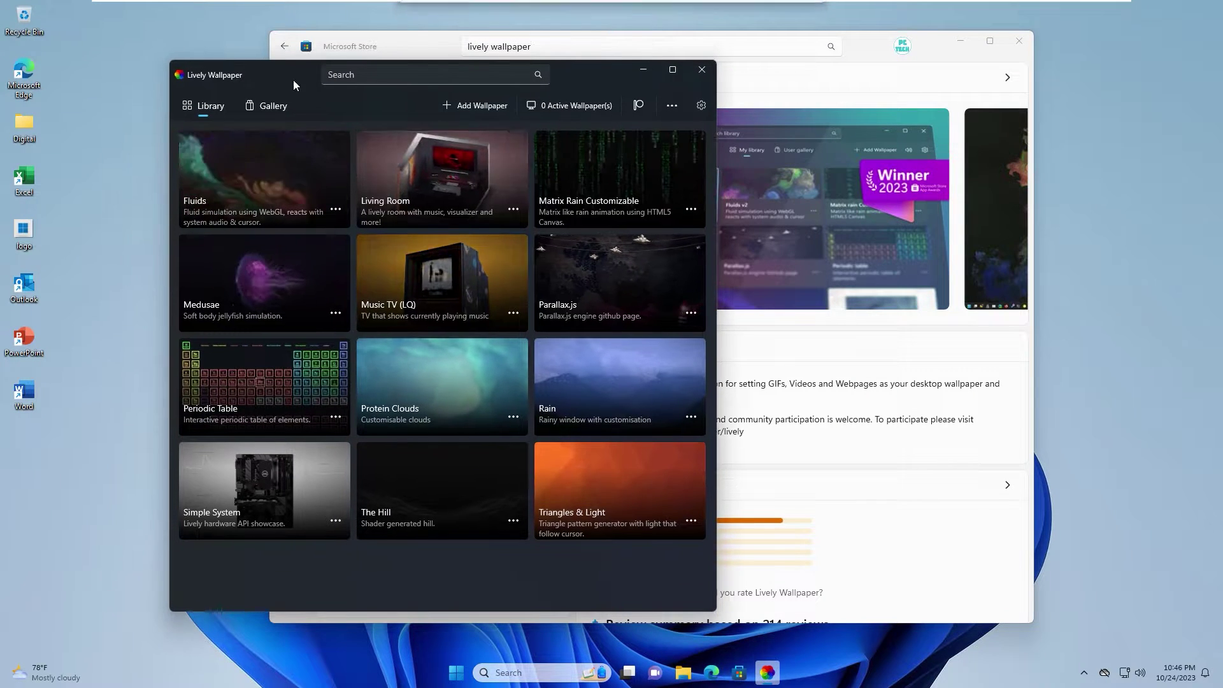
{"action": "left_click", "coordinate": [476, 106]}
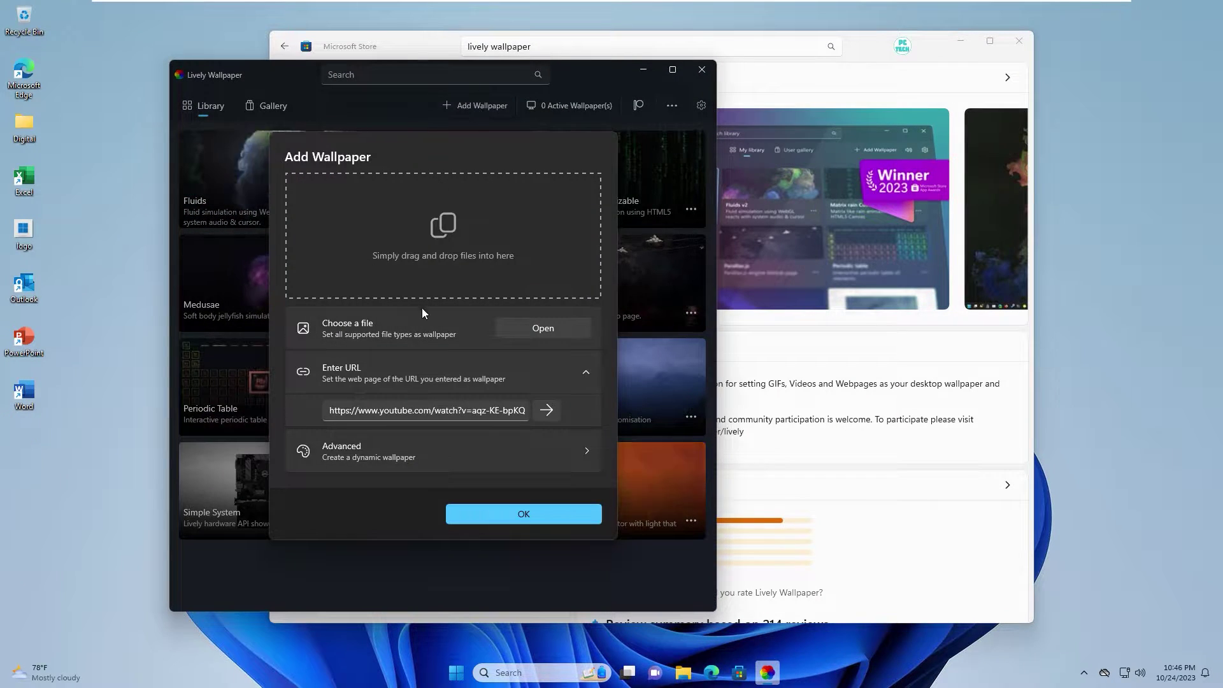
{"action": "left_click", "coordinate": [534, 327]}
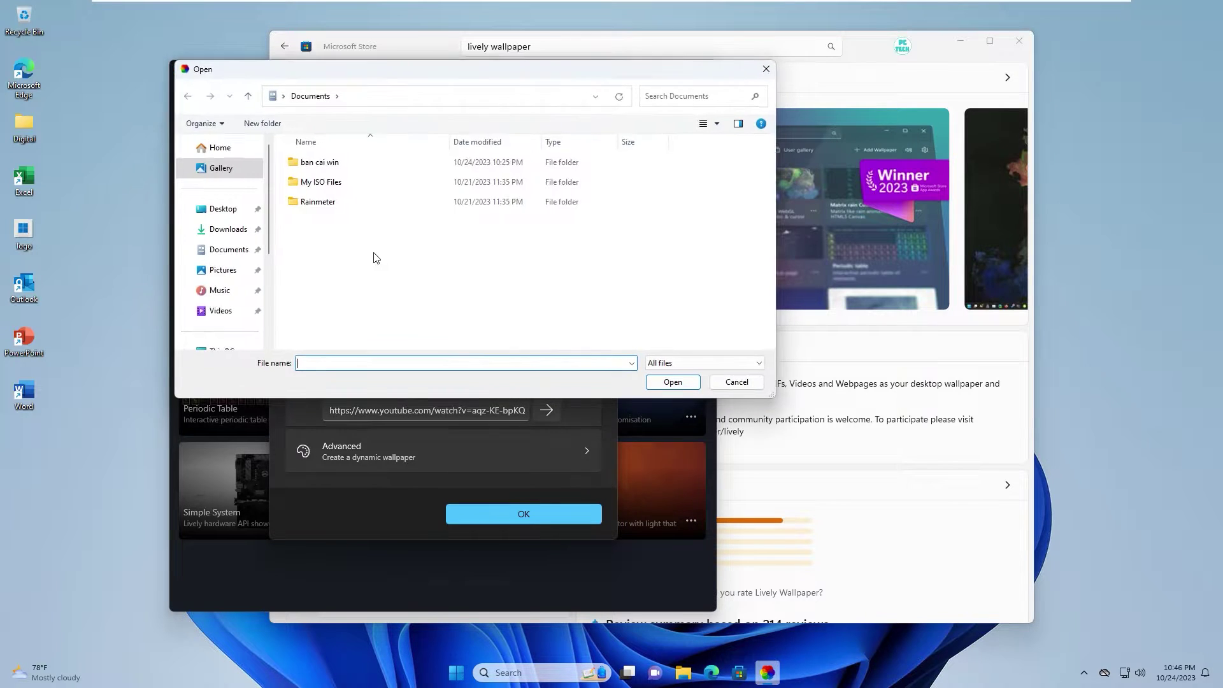
{"action": "scroll", "coordinate": [210, 254], "scroll_direction": "down", "scroll_amount": 1}
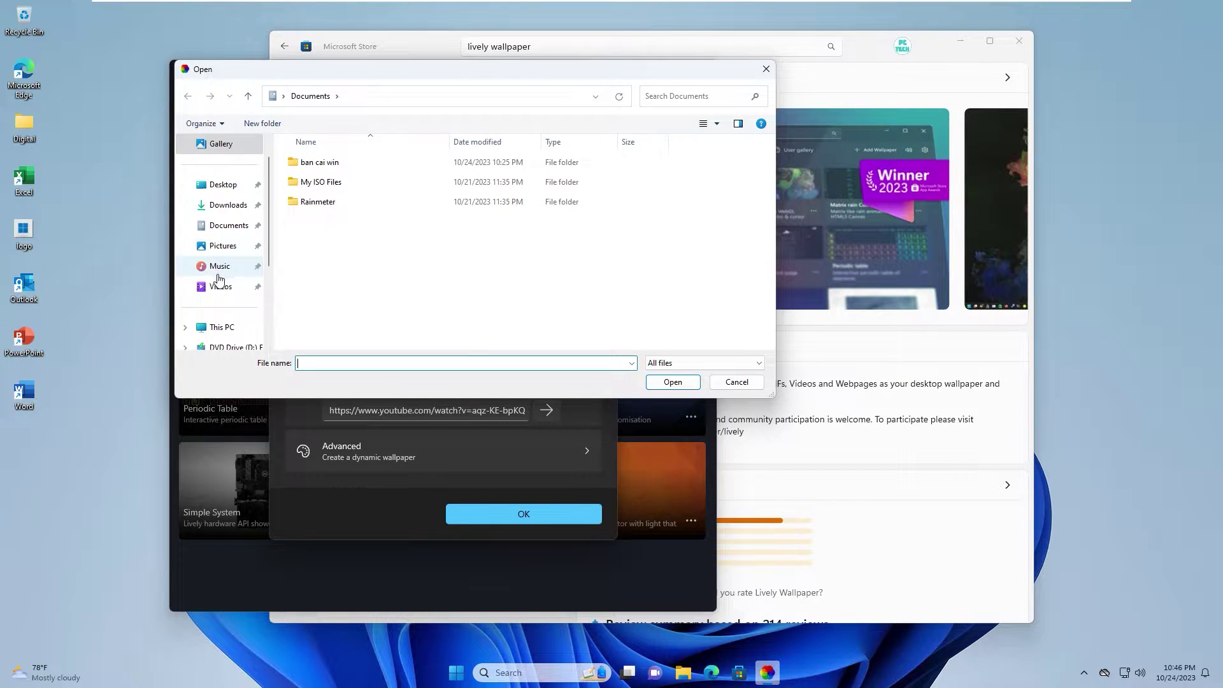
{"action": "left_click", "coordinate": [221, 286]}
{"action": "double_click", "coordinate": [312, 185]}
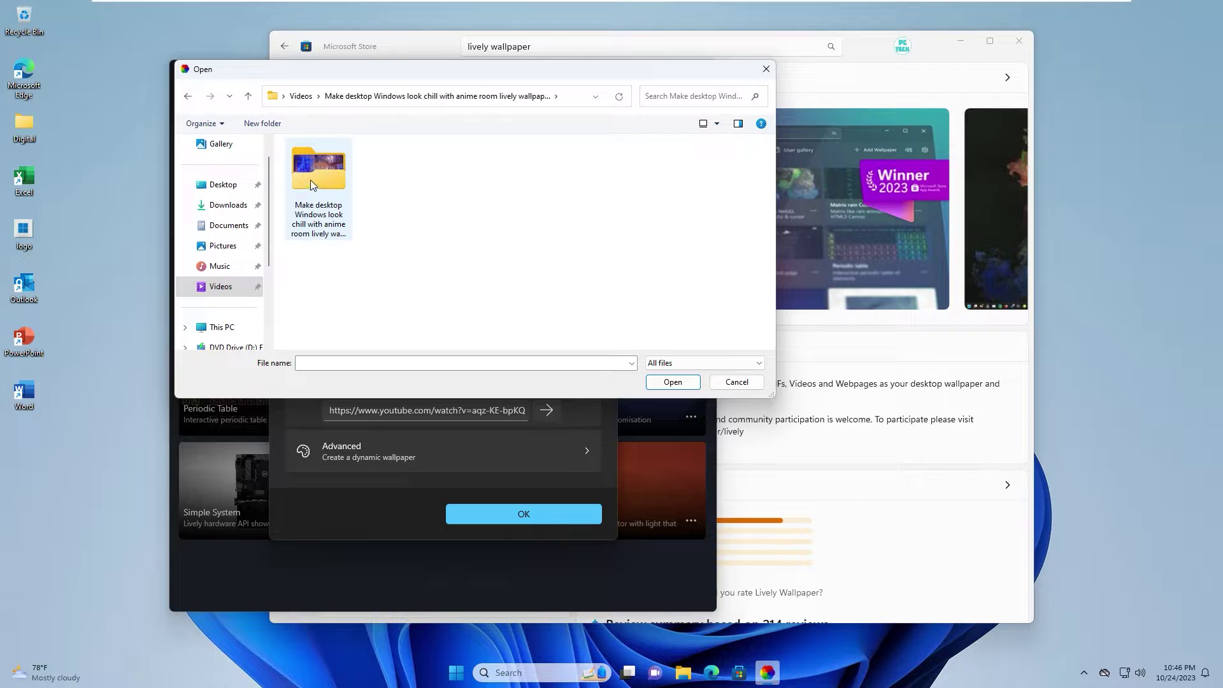
{"action": "double_click", "coordinate": [315, 174]}
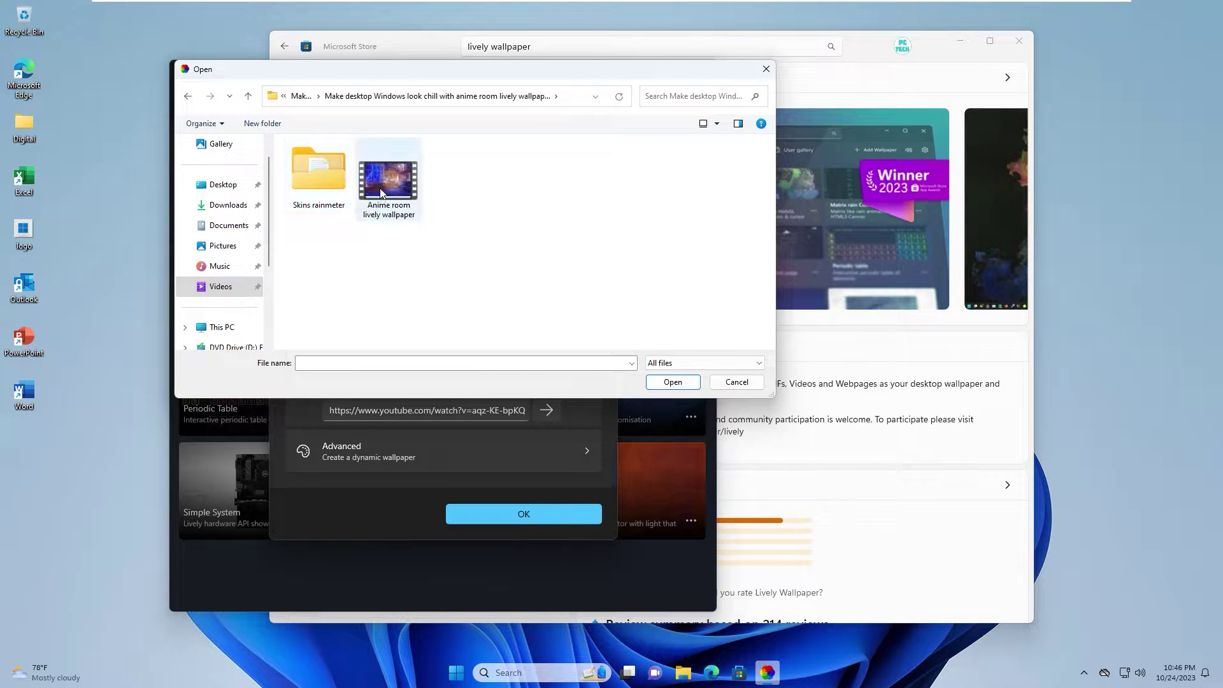
{"action": "double_click", "coordinate": [381, 186]}
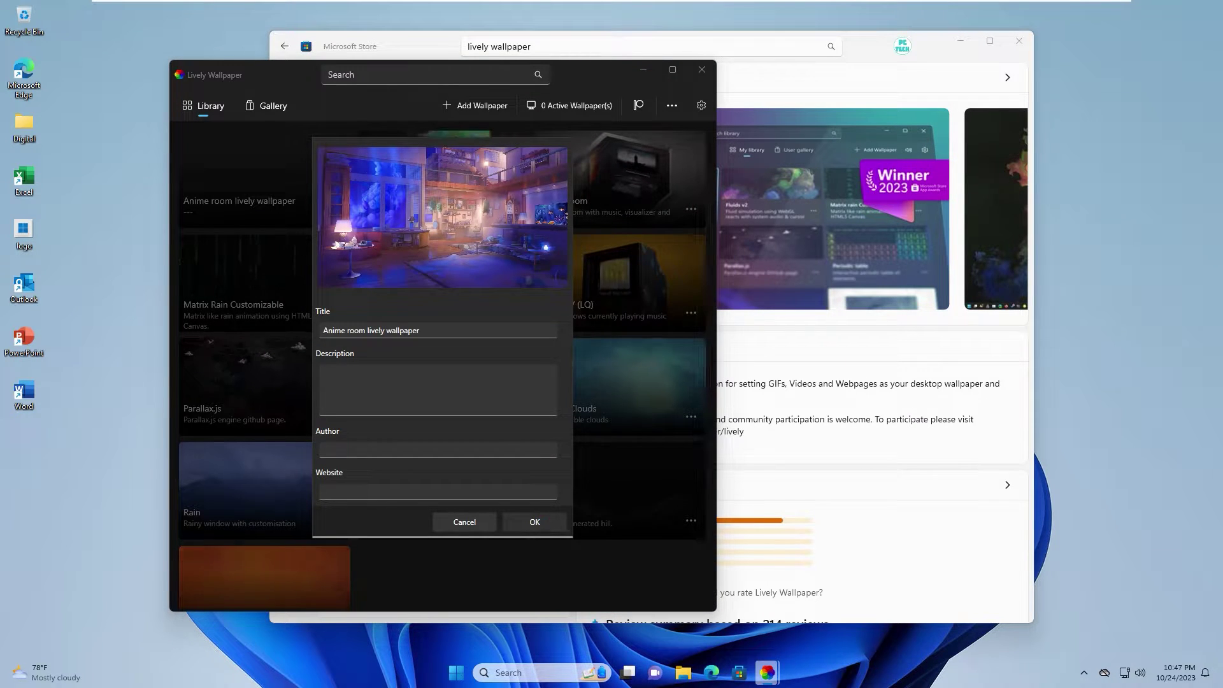
{"action": "left_click", "coordinate": [536, 521]}
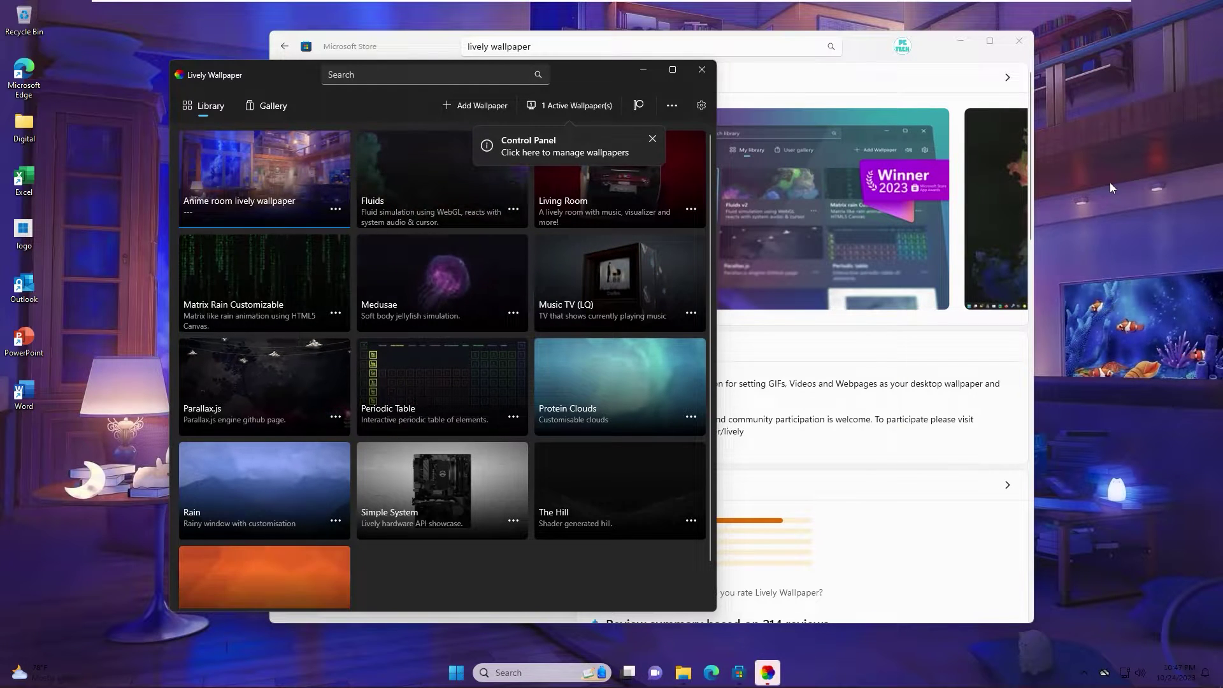
- Set Lively's wallpaper volume to zero, minimize Lively to the tray, and close Microsoft Store
{"action": "left_click", "coordinate": [701, 106]}
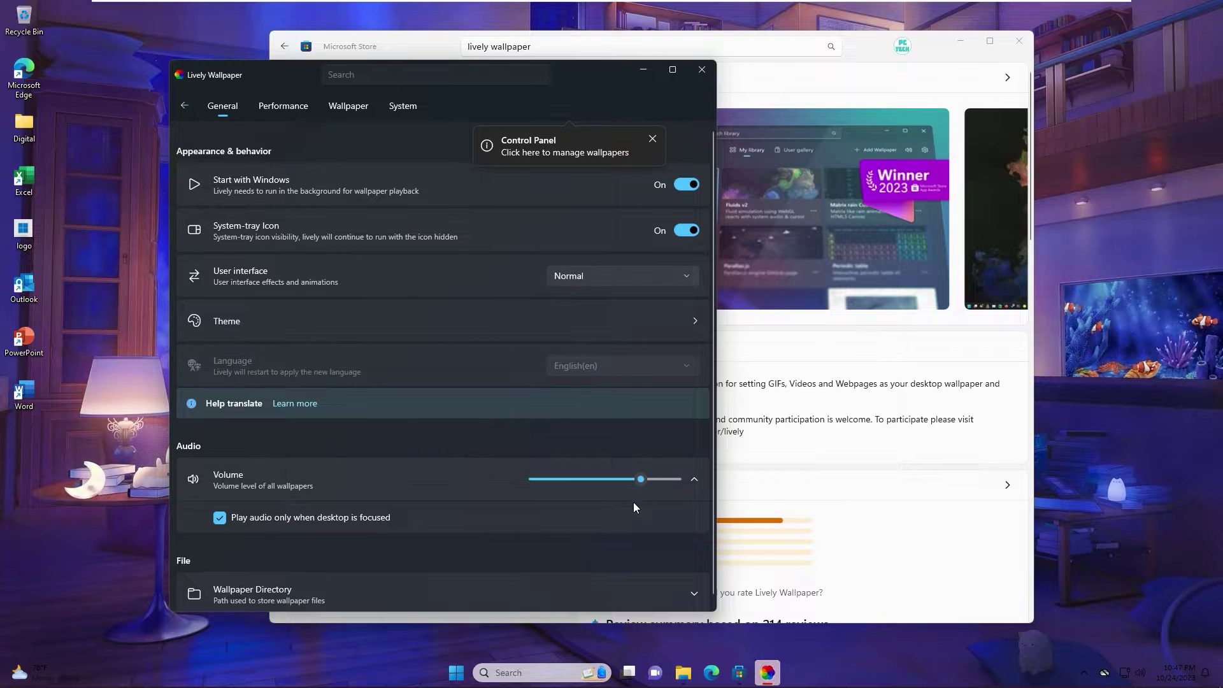
{"action": "left_click_drag", "start_coordinate": [625, 479], "coordinate": [483, 475]}
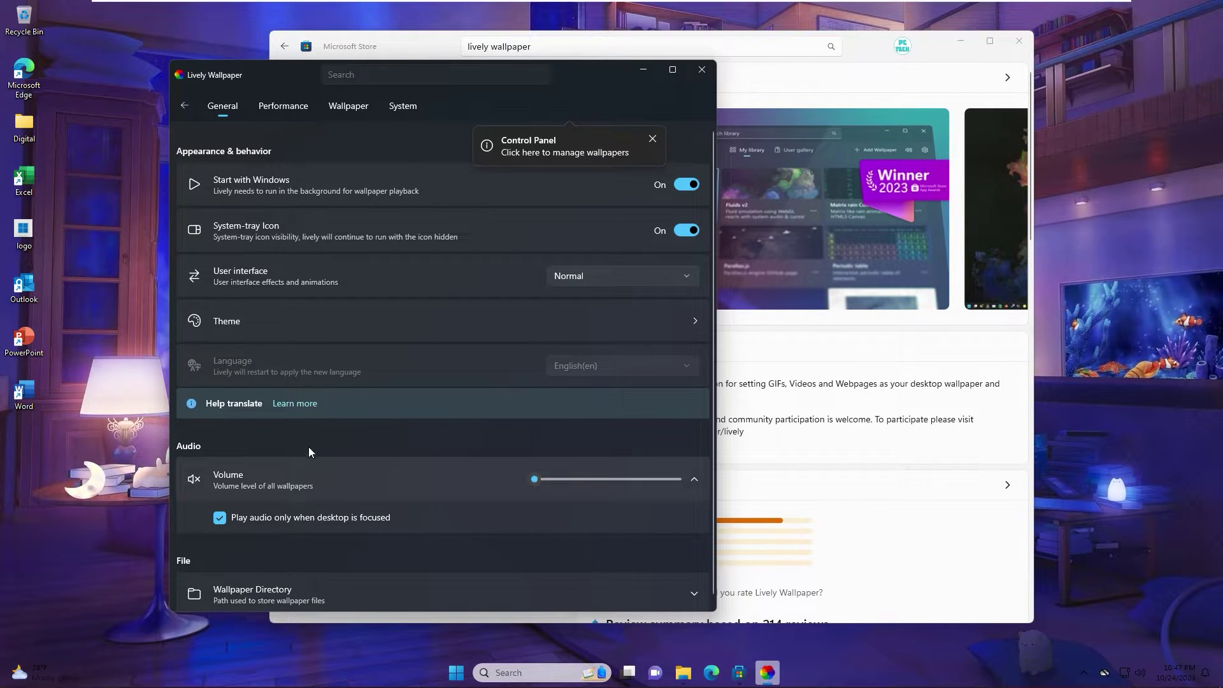
{"action": "left_click", "coordinate": [703, 71]}
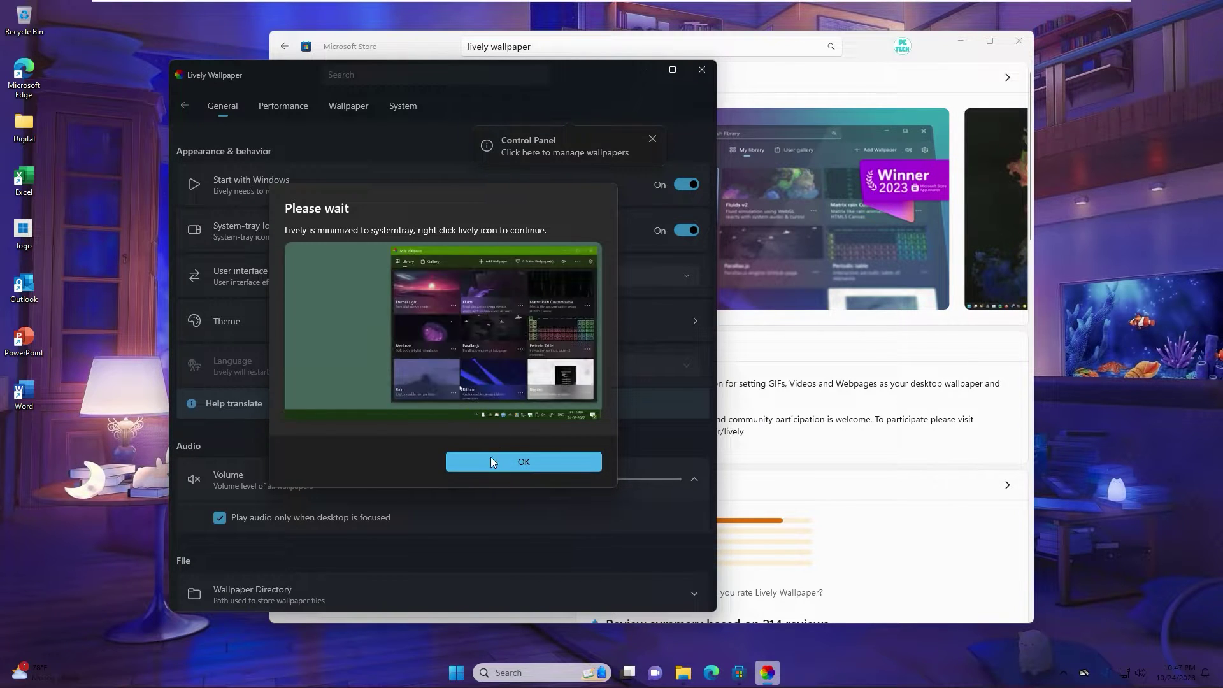
{"action": "left_click", "coordinate": [507, 460]}
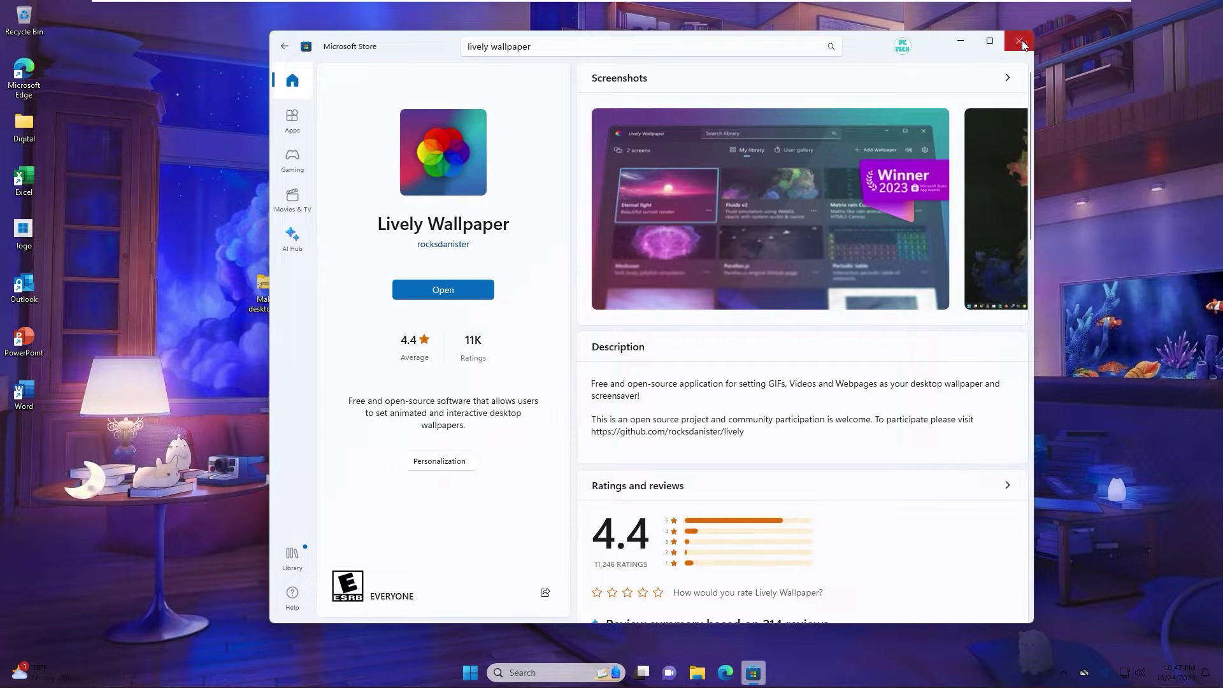
{"action": "left_click", "coordinate": [1019, 42]}
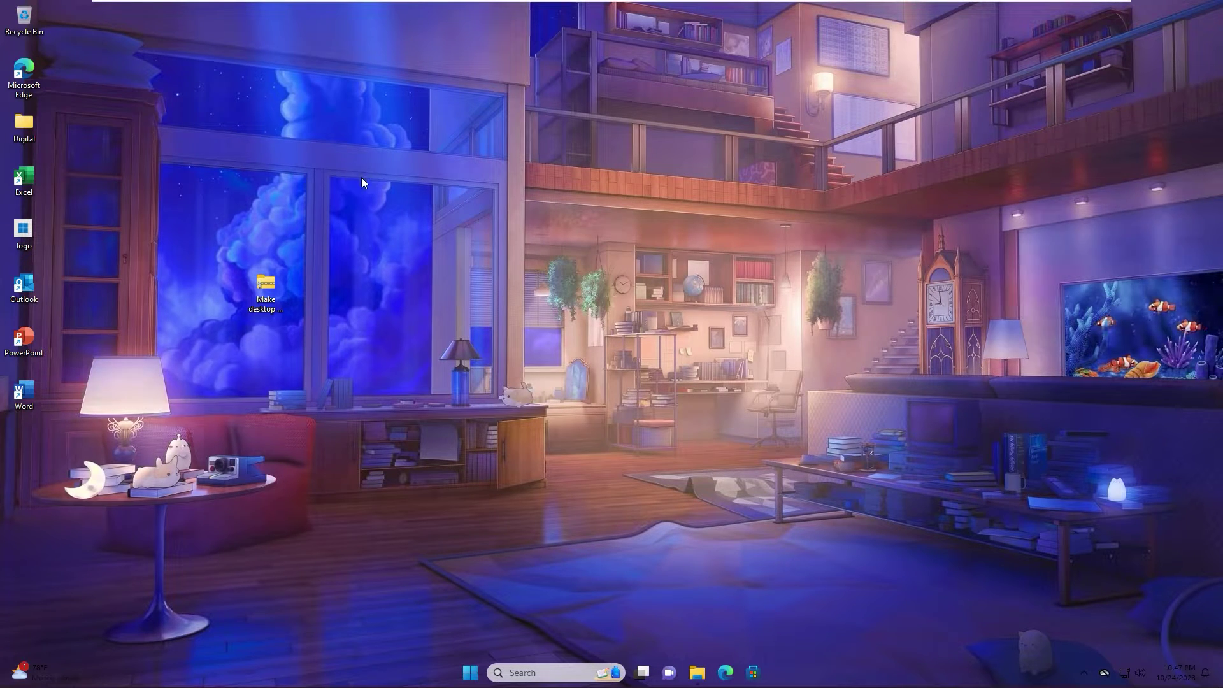
- Create a desktop folder named 'New folder' and drag all desktop shortcuts into it
{"action": "right_click", "coordinate": [239, 67]}
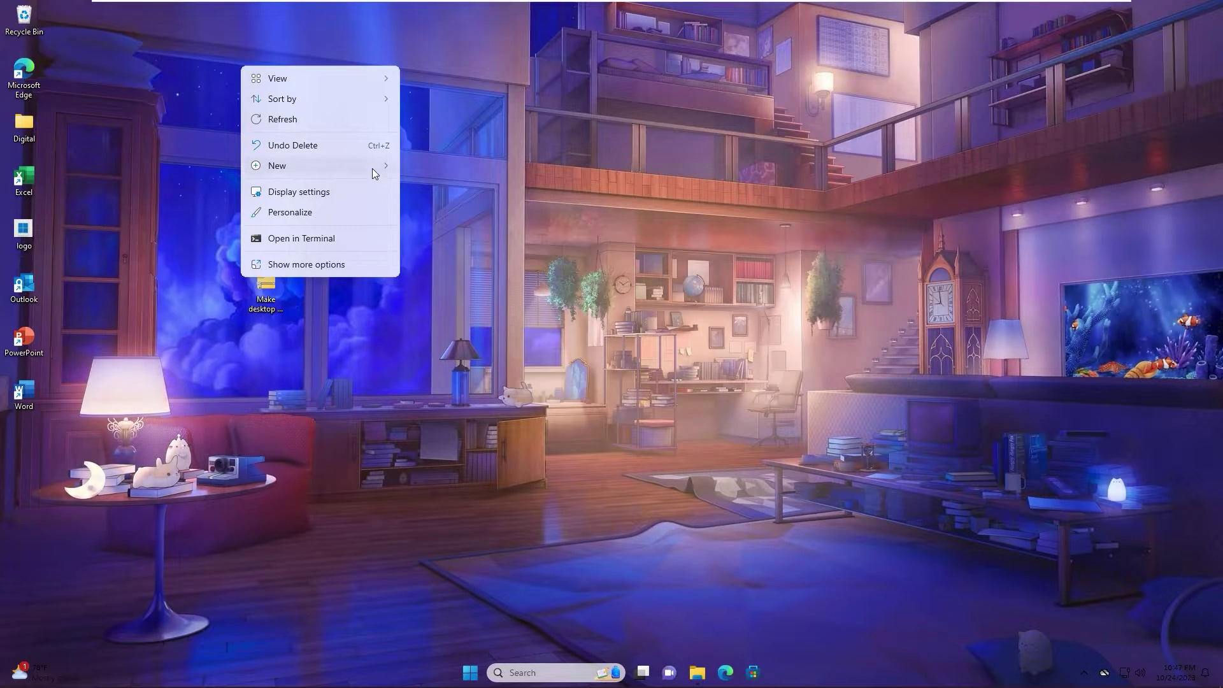
{"action": "mouse_move", "coordinate": [373, 168]}
{"action": "left_click", "coordinate": [446, 167]}
{"action": "left_click", "coordinate": [270, 162]}
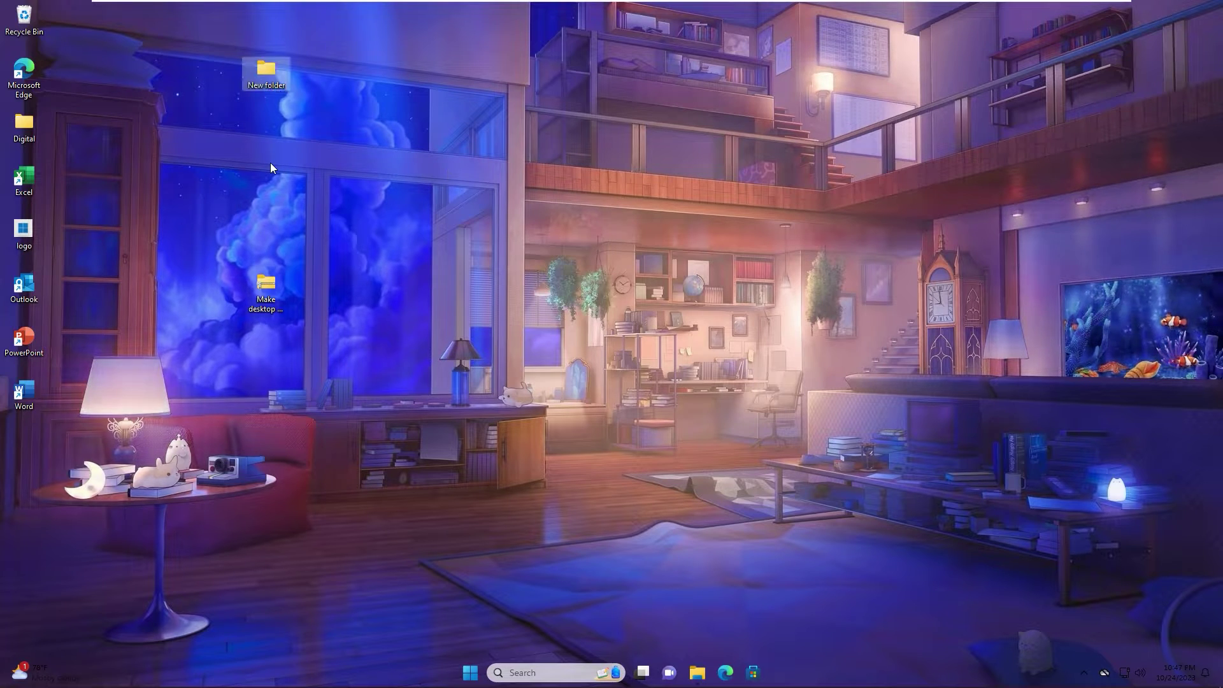
{"action": "left_click_drag", "start_coordinate": [101, 418], "coordinate": [33, 61]}
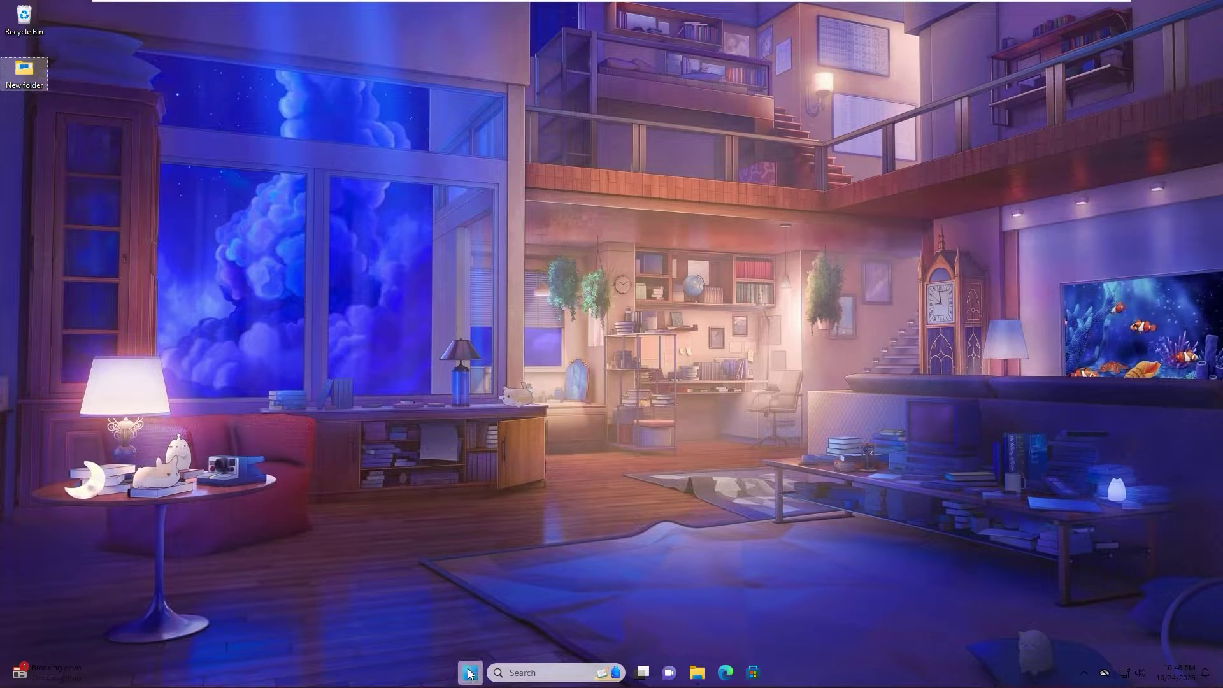
- Uncheck Recycle Bin under Personalization > Themes > Desktop icon settings, then close Settings
{"action": "left_click", "coordinate": [446, 529]}
{"action": "key", "text": "super"}
{"action": "left_click", "coordinate": [581, 356]}
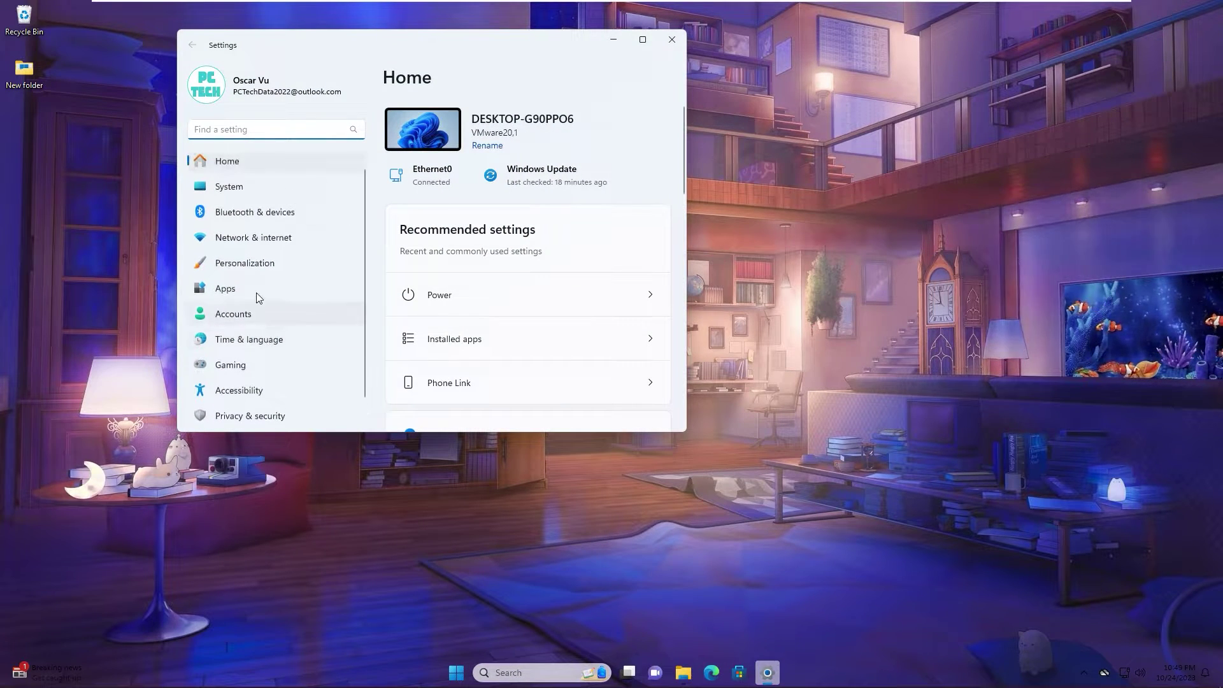
{"action": "left_click", "coordinate": [243, 267]}
{"action": "scroll", "coordinate": [396, 288], "scroll_direction": "down", "scroll_amount": 1}
{"action": "scroll", "coordinate": [410, 295], "scroll_direction": "down", "scroll_amount": 2}
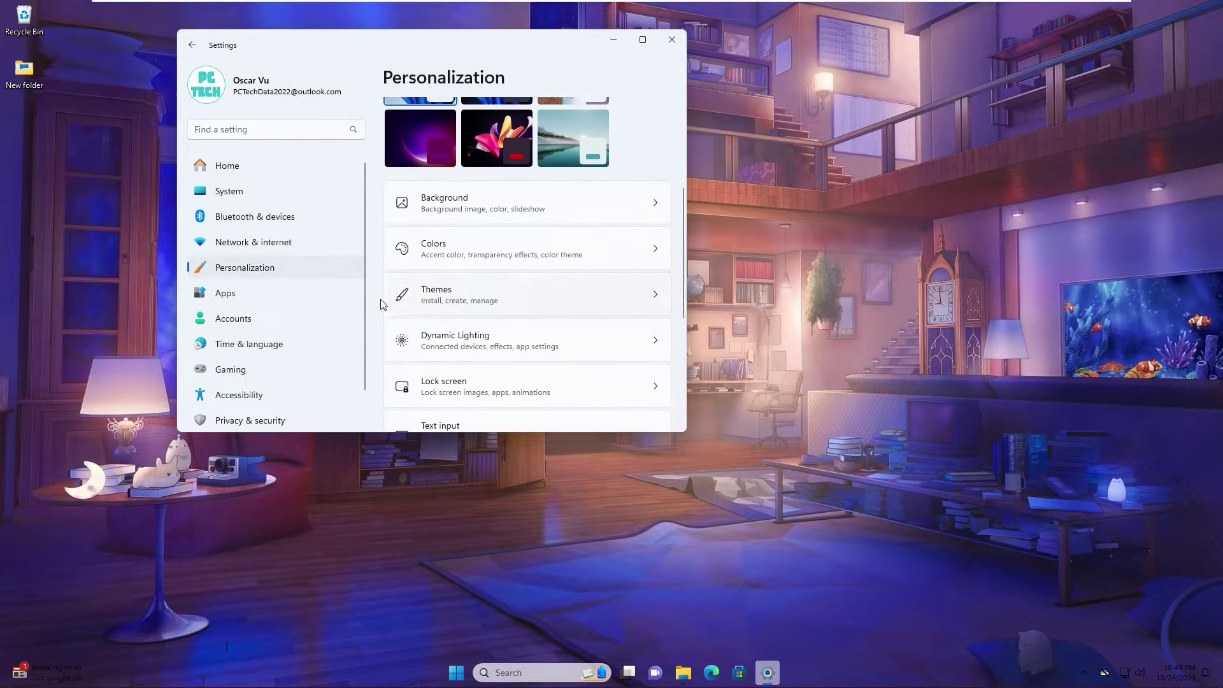
{"action": "left_click", "coordinate": [457, 296]}
{"action": "scroll", "coordinate": [455, 300], "scroll_direction": "down", "scroll_amount": 5}
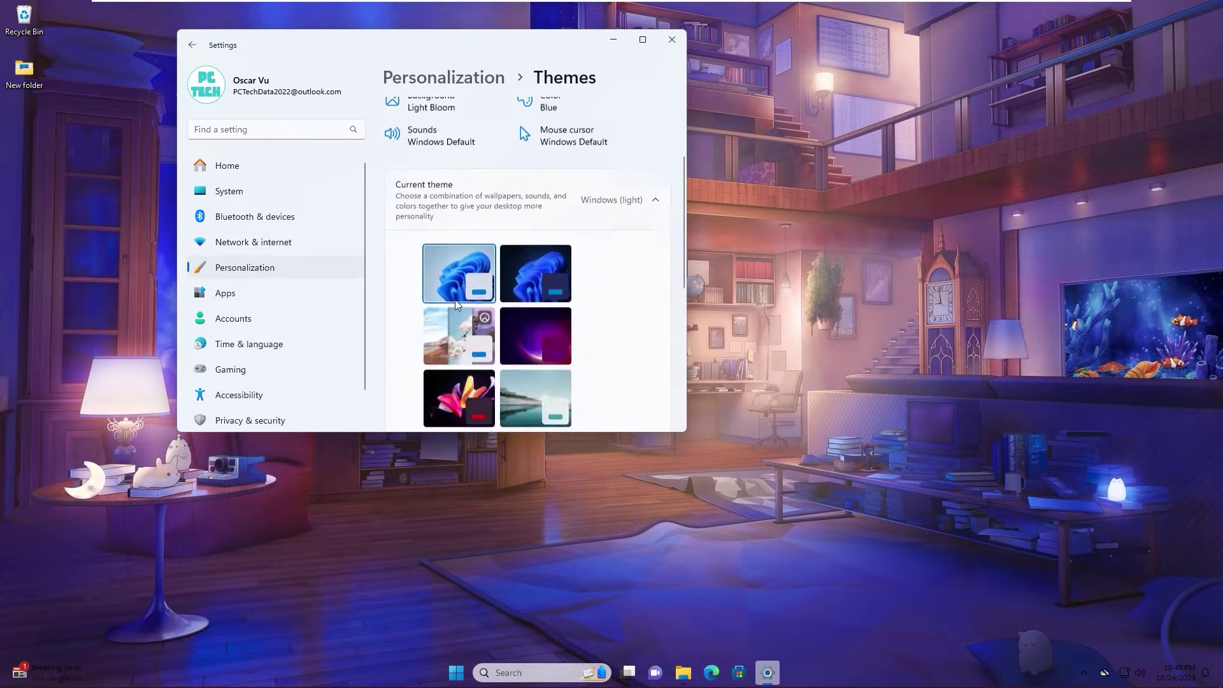
{"action": "scroll", "coordinate": [455, 299], "scroll_direction": "down", "scroll_amount": 3}
{"action": "left_click", "coordinate": [426, 342]}
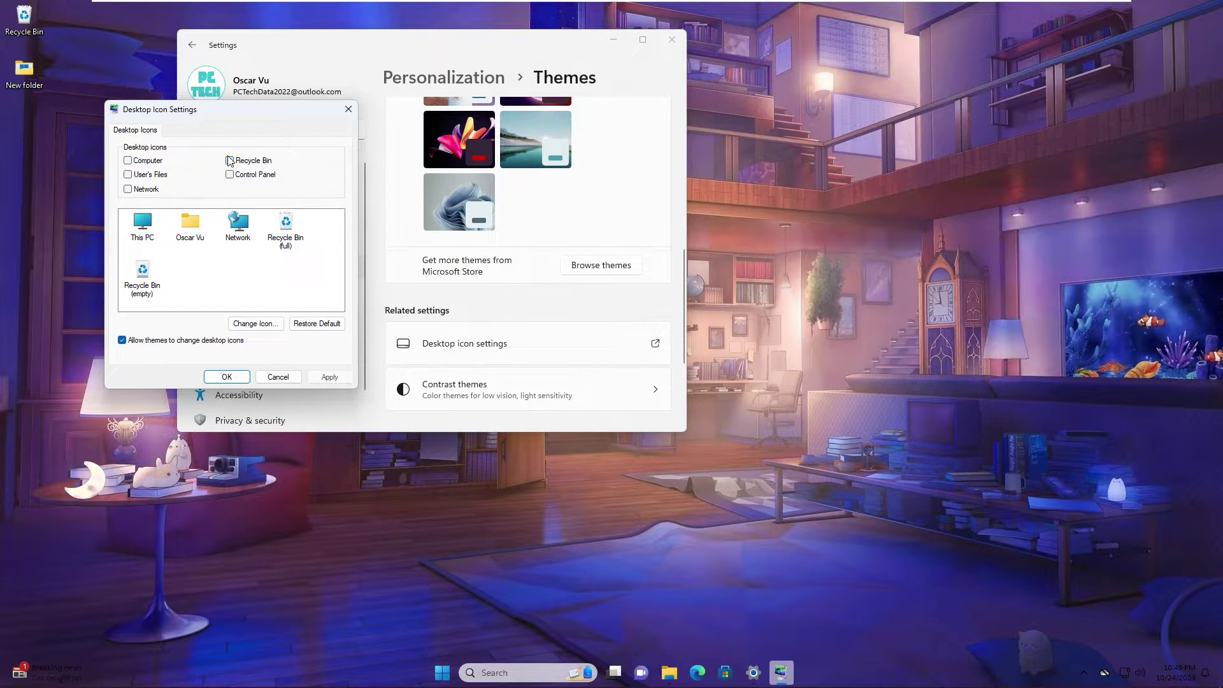
{"action": "left_click", "coordinate": [227, 377]}
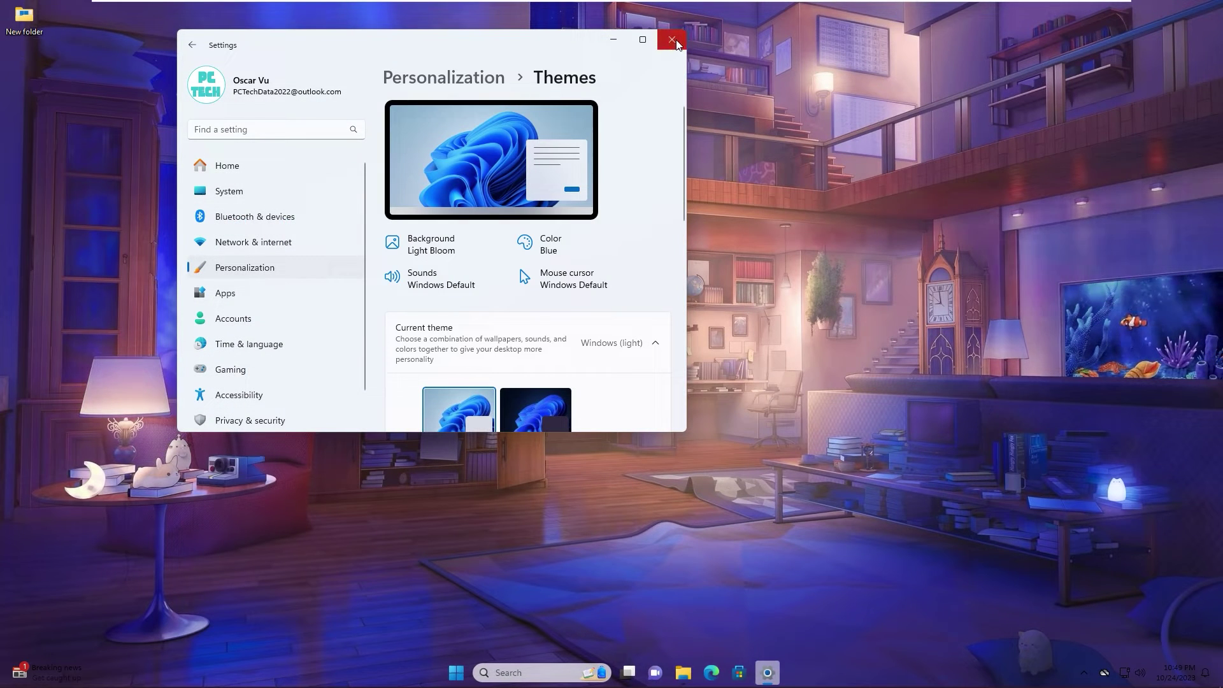
{"action": "left_click", "coordinate": [672, 40]}
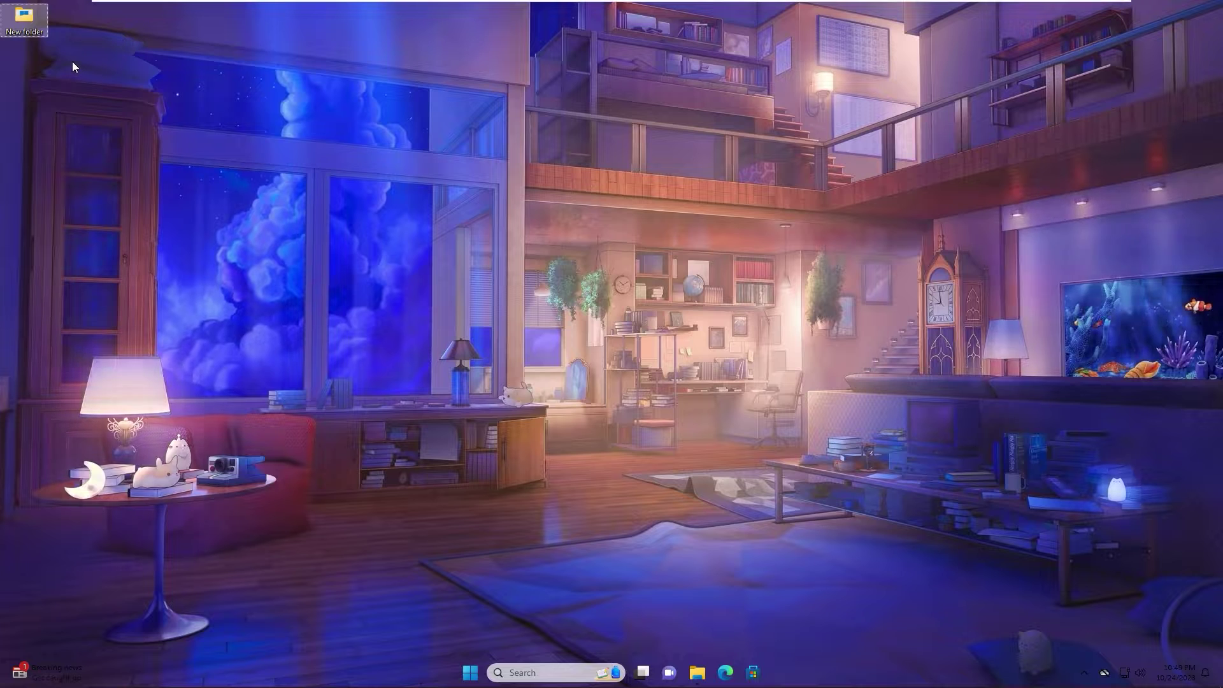
- Rename 'New folder' to a blank name so the desktop icon has no label
{"action": "right_click", "coordinate": [24, 21]}
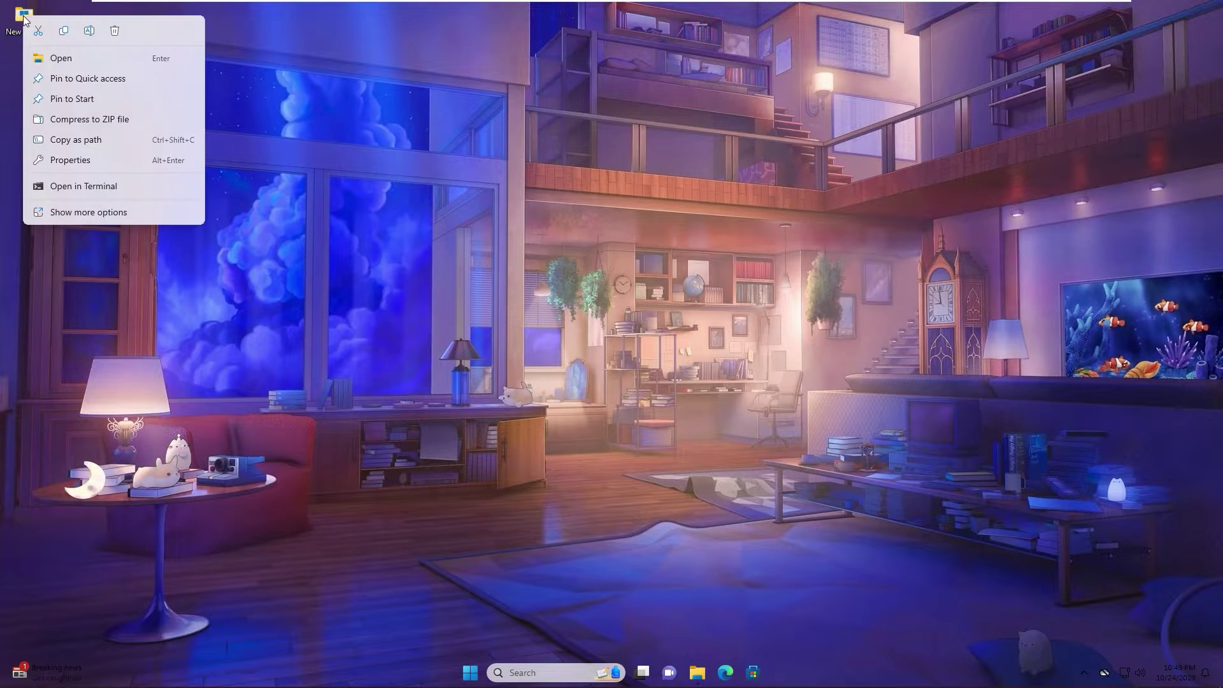
{"action": "left_click", "coordinate": [64, 209]}
{"action": "left_click", "coordinate": [69, 238]}
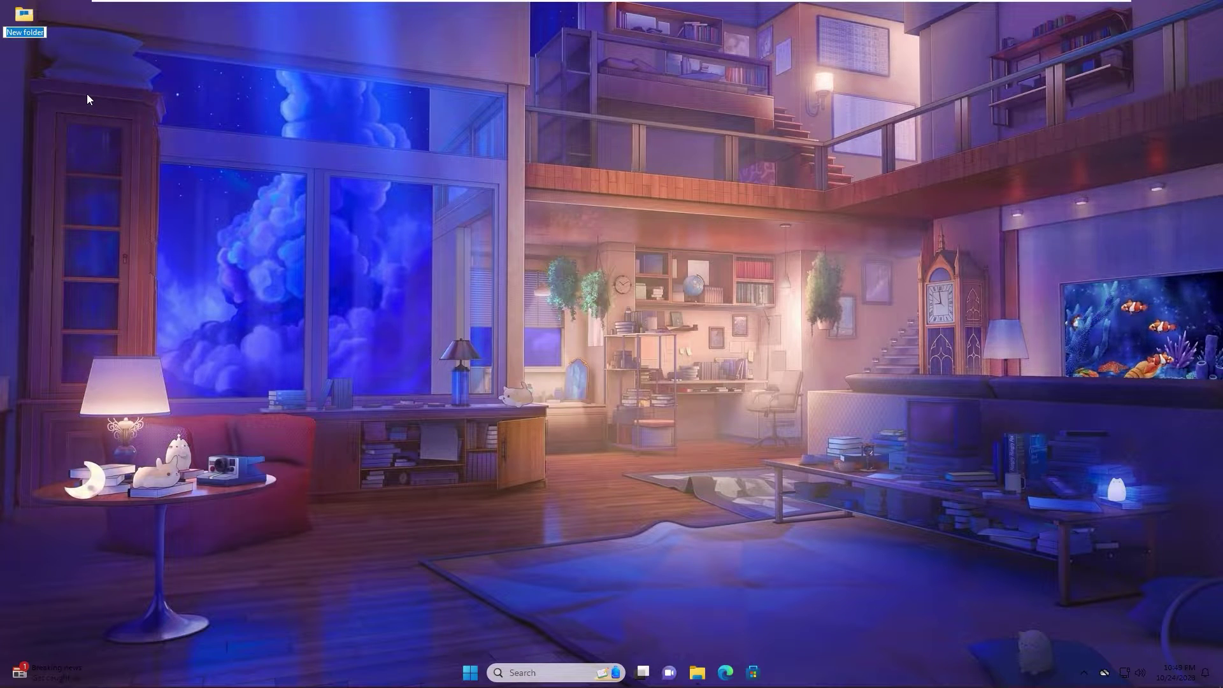
{"action": "key", "text": "BackSpace"}
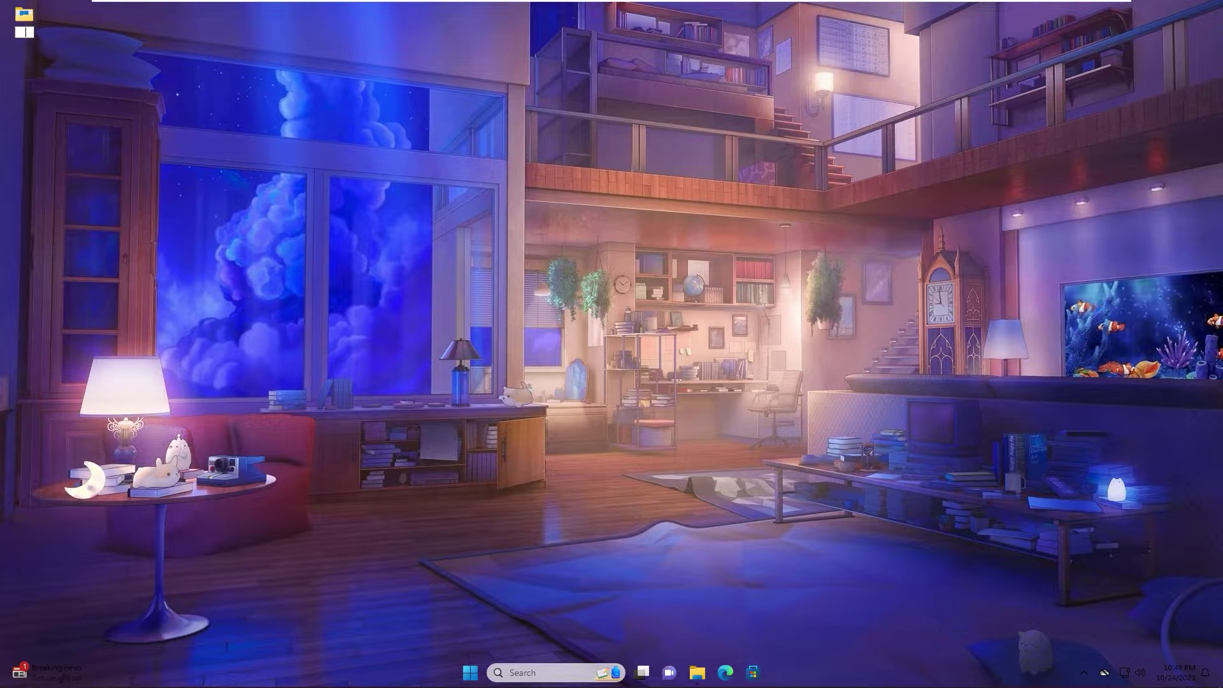
{"action": "left_click", "coordinate": [158, 75]}
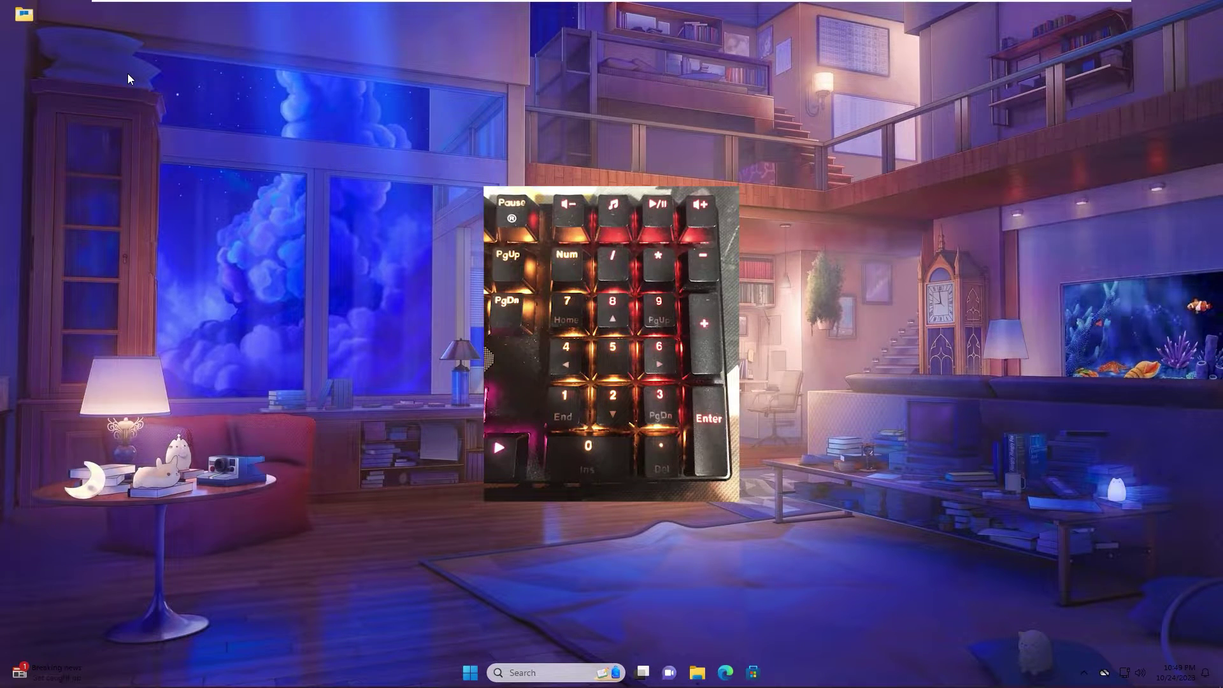
- Give the unnamed folder a blank icon through Properties > Customize > Change Icon, then refresh the desktop
{"action": "right_click", "coordinate": [24, 14]}
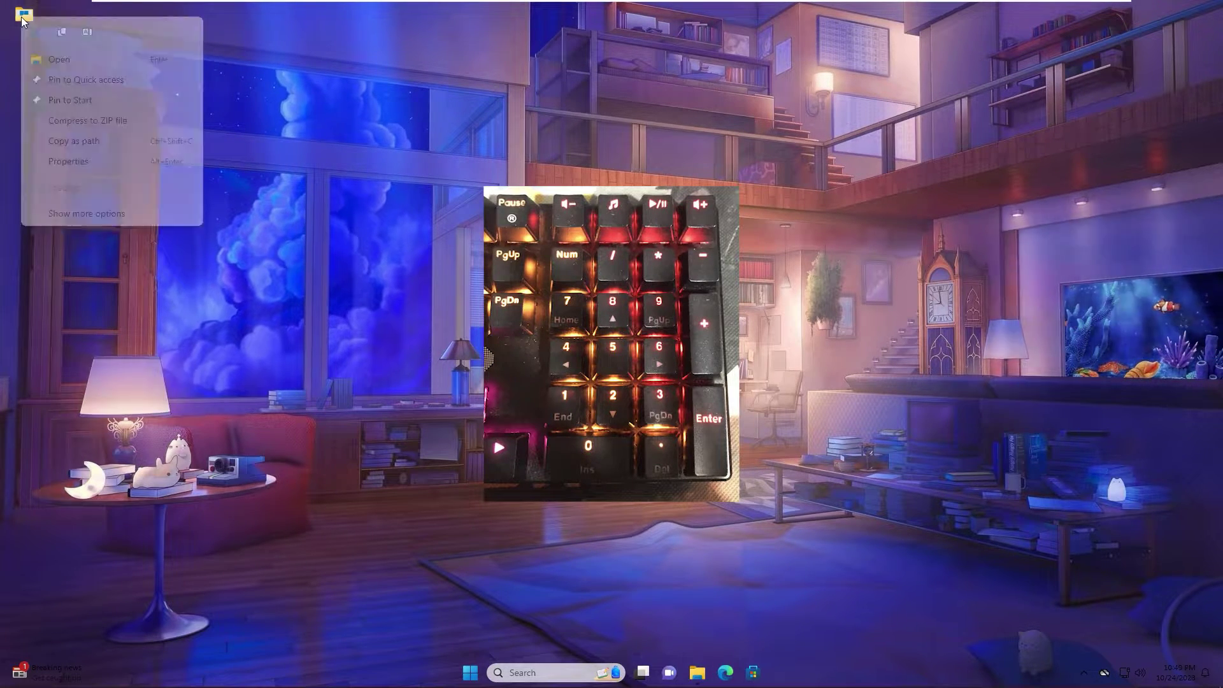
{"action": "left_click", "coordinate": [70, 217]}
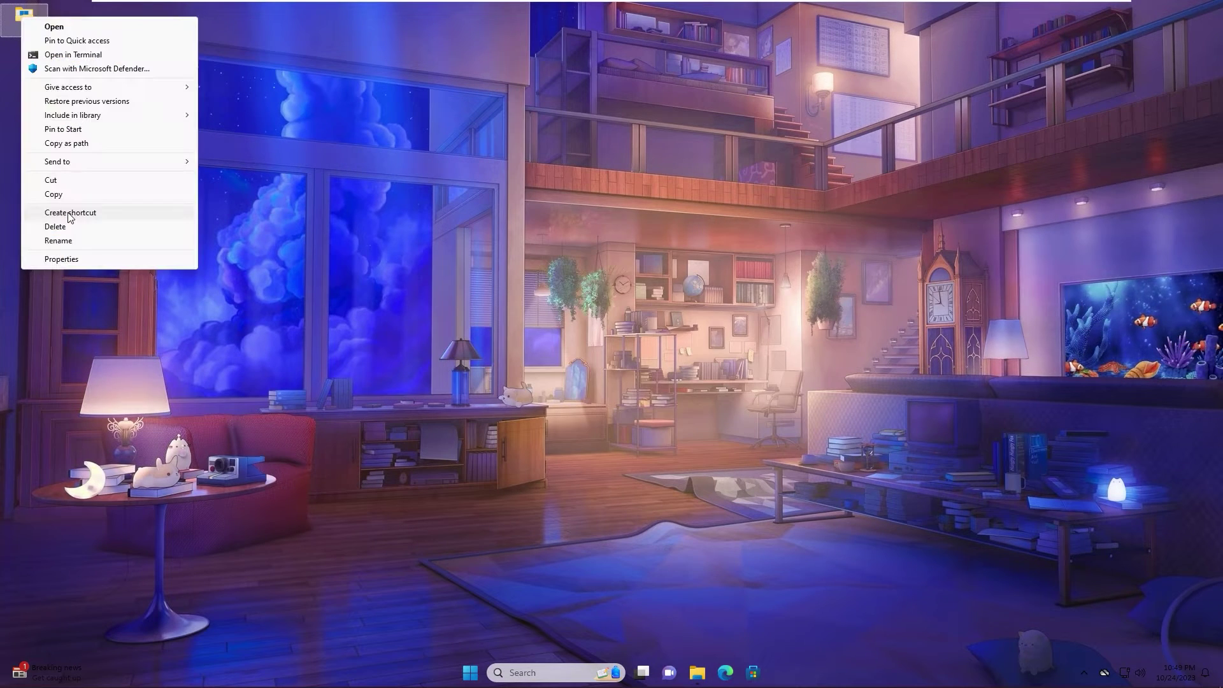
{"action": "left_click", "coordinate": [61, 260]}
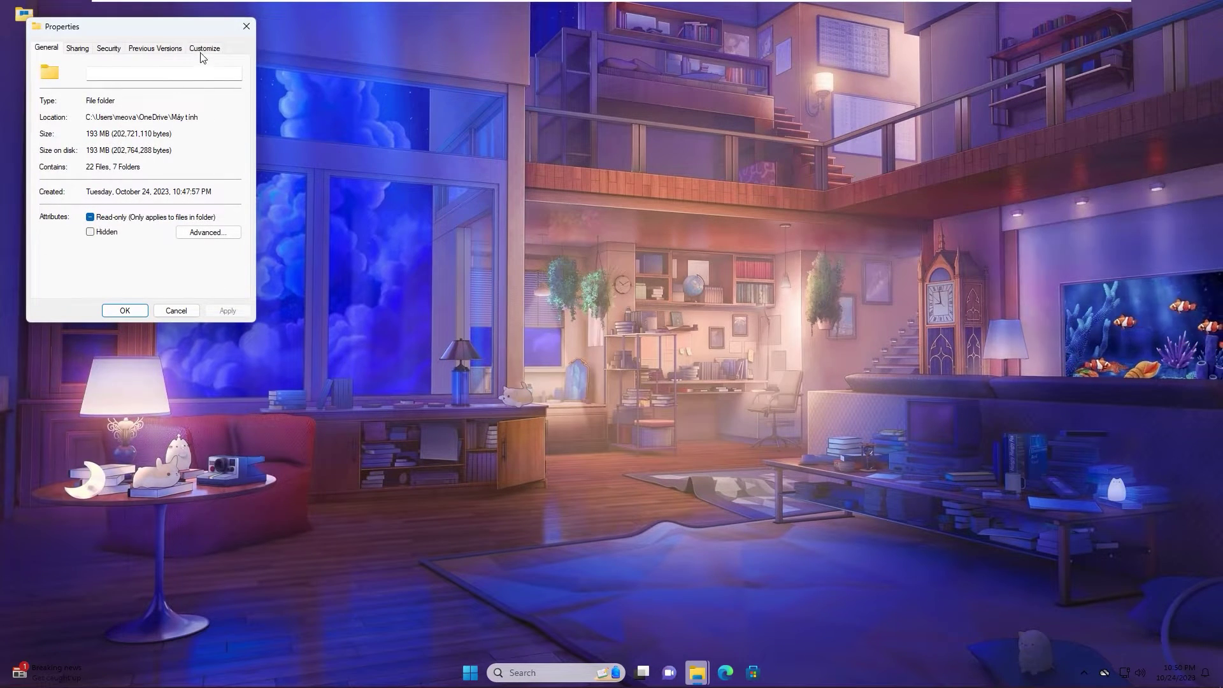
{"action": "left_click", "coordinate": [202, 51]}
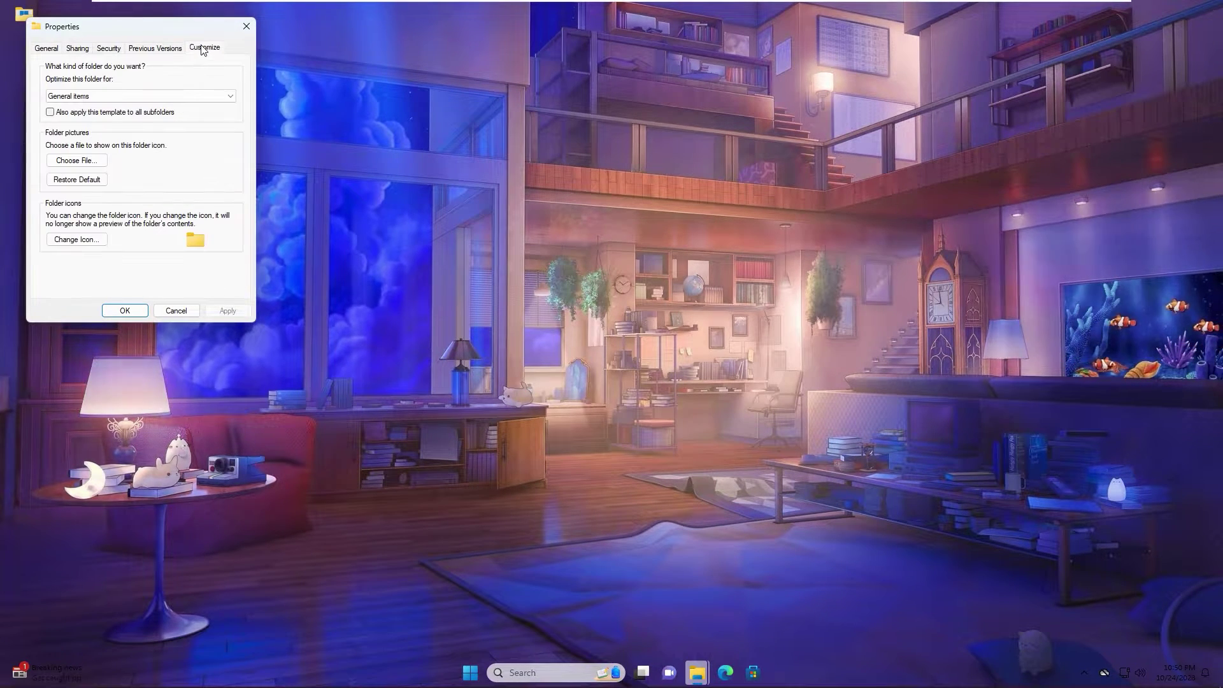
{"action": "left_click", "coordinate": [76, 240]}
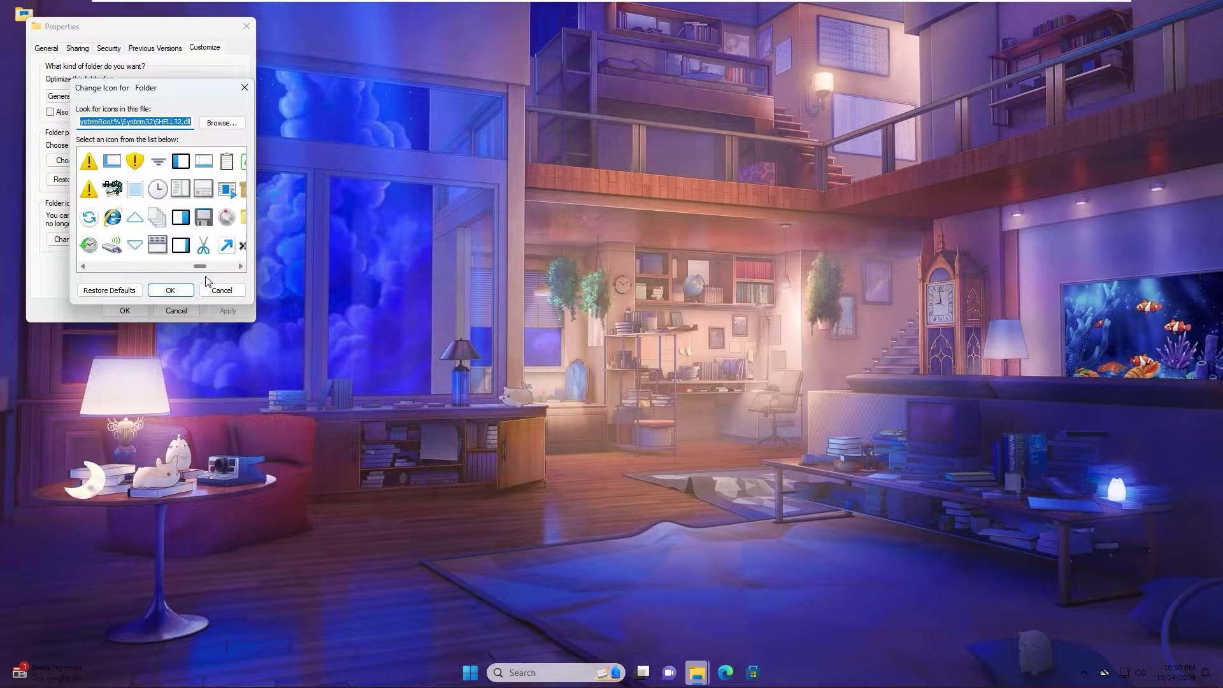
{"action": "scroll", "coordinate": [127, 248], "scroll_direction": "down", "scroll_amount": 5}
{"action": "left_click", "coordinate": [166, 291]}
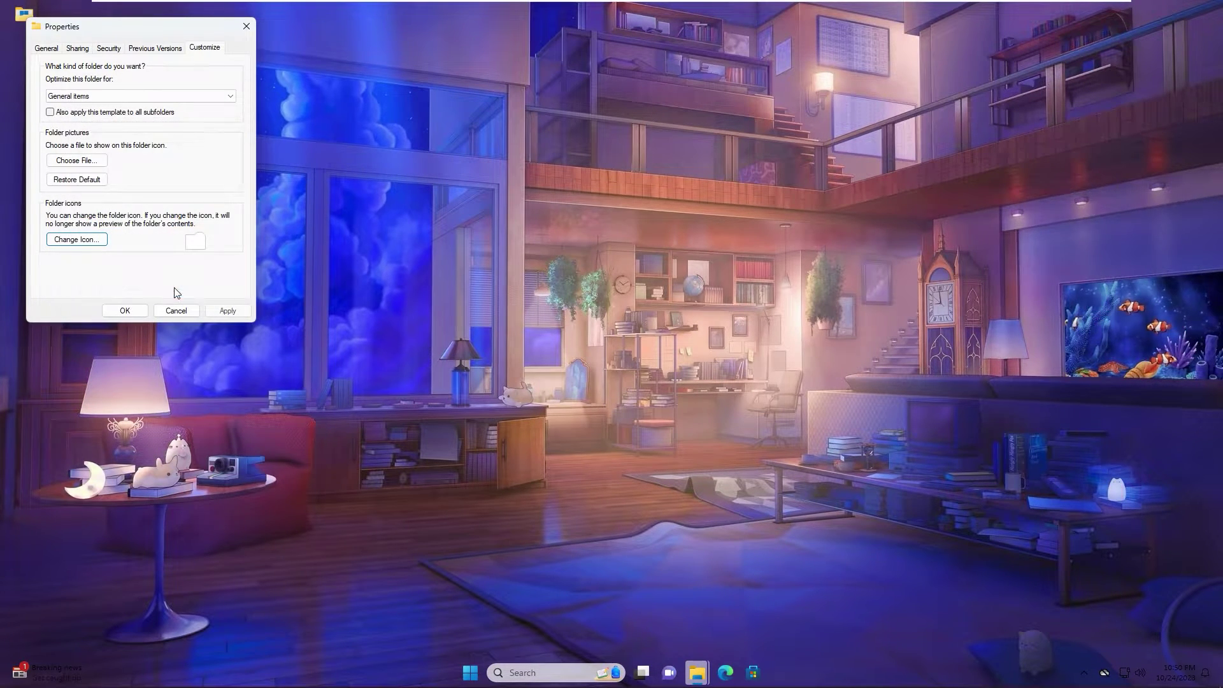
{"action": "left_click", "coordinate": [123, 309]}
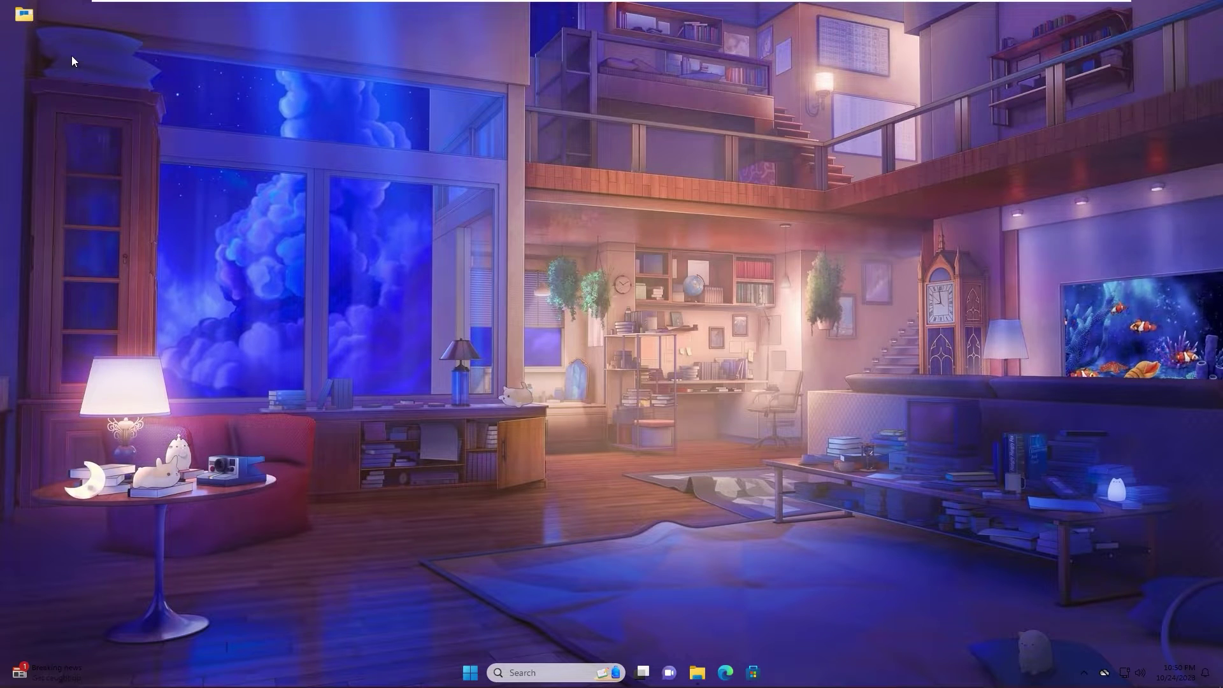
{"action": "right_click", "coordinate": [121, 46]}
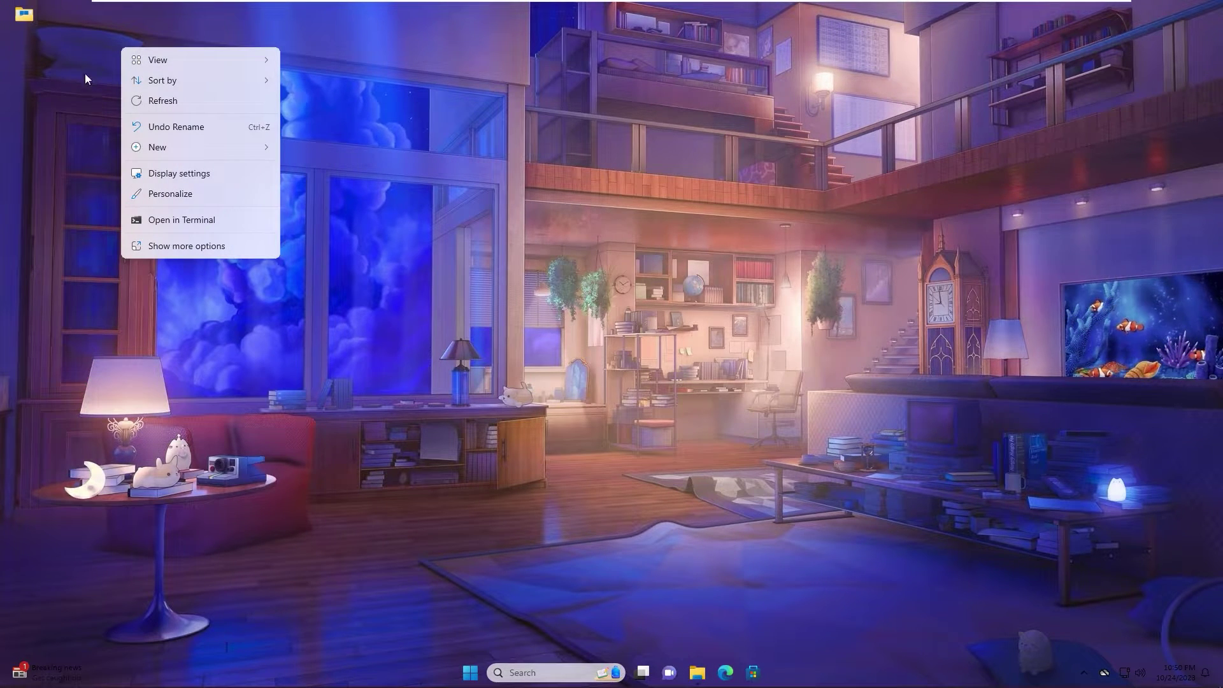
{"action": "left_click", "coordinate": [156, 102]}
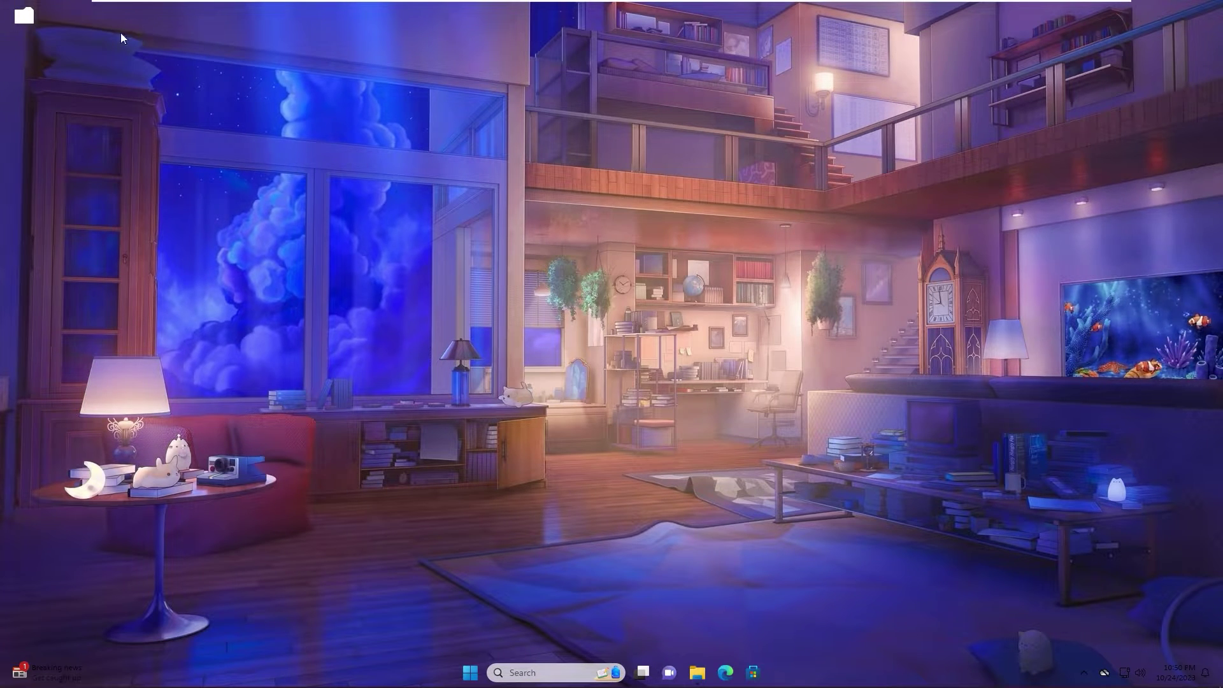
- Open the unnamed desktop folder to check its 8 items, then close it
{"action": "double_click", "coordinate": [23, 20]}
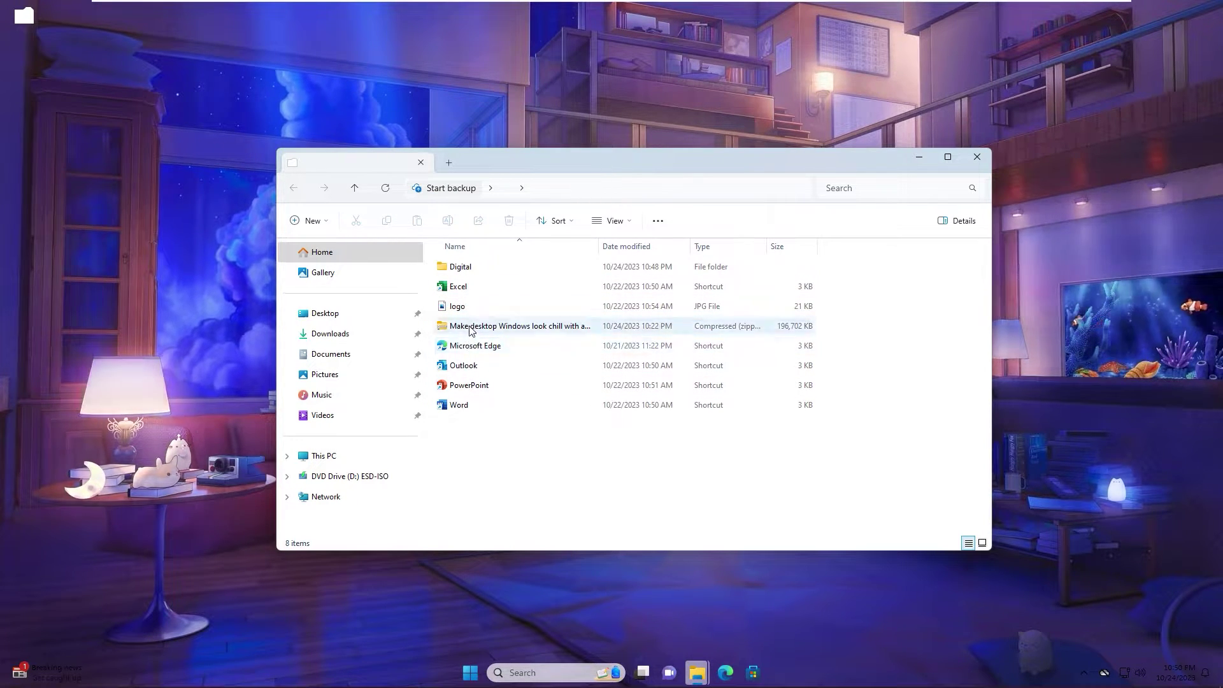
{"action": "left_click", "coordinate": [977, 157]}
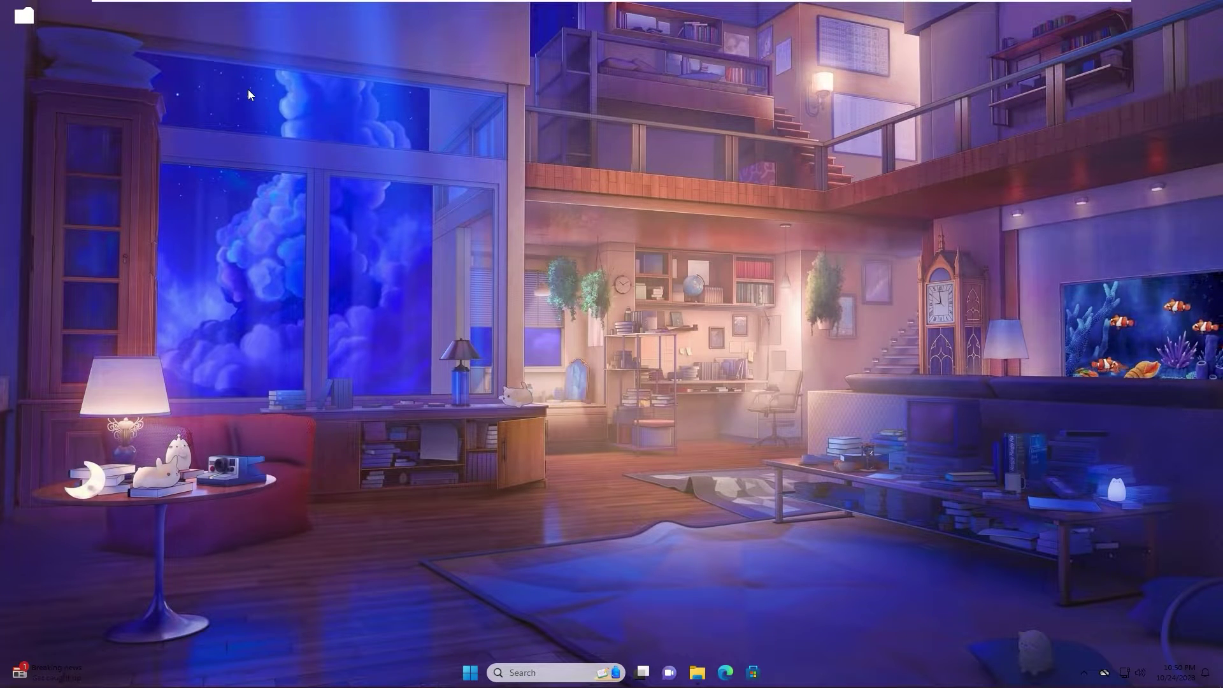
{"action": "key", "text": "Down"}
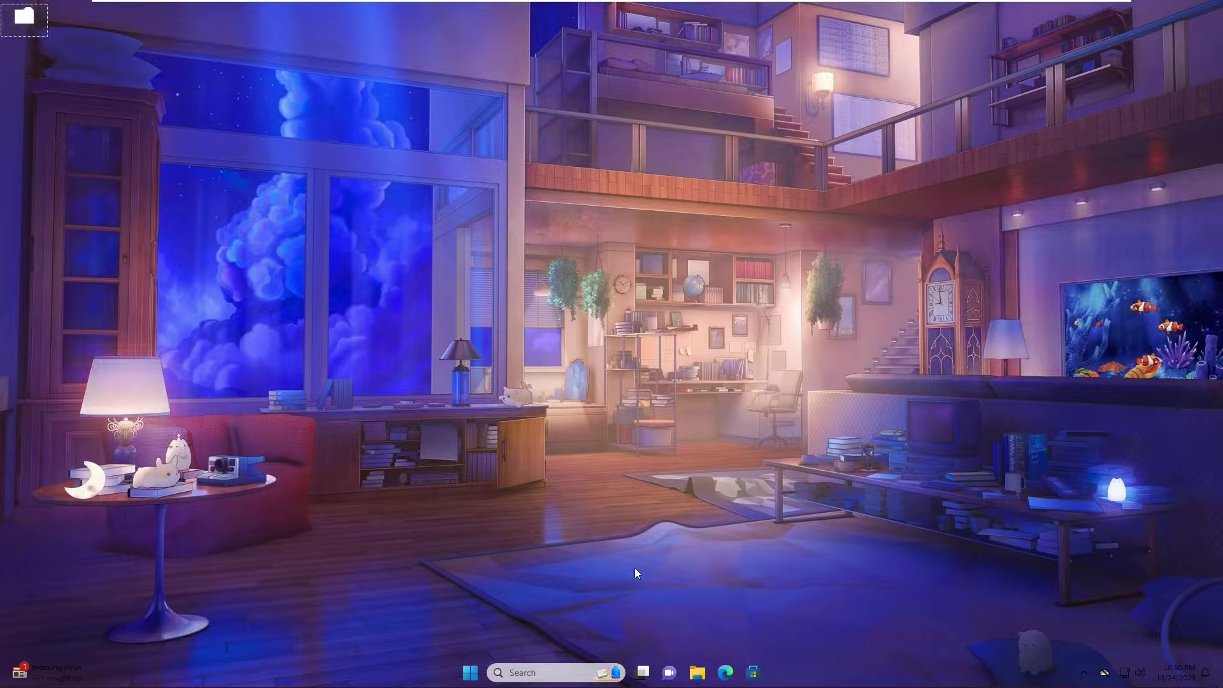
- Download the Rainmeter installer from rainmeter.net in Edge
{"action": "left_click", "coordinate": [725, 672]}
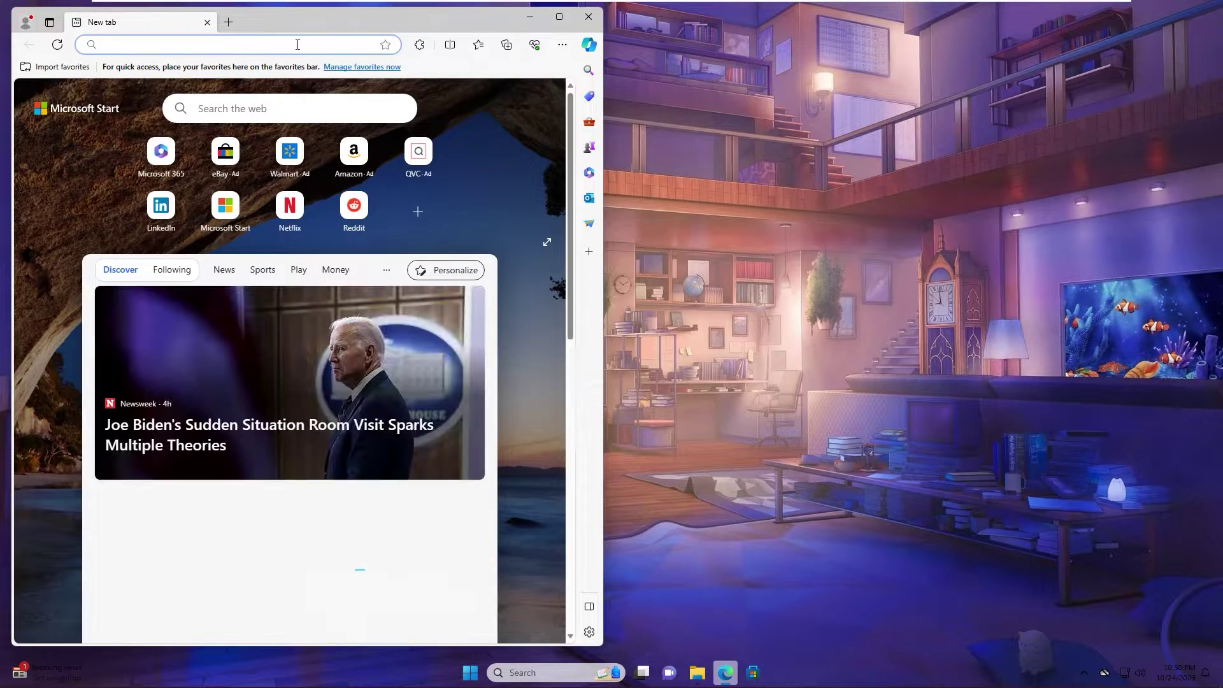
{"action": "type", "text": "rainmeter"}
{"action": "key", "text": "Return"}
{"action": "left_click", "coordinate": [105, 213]}
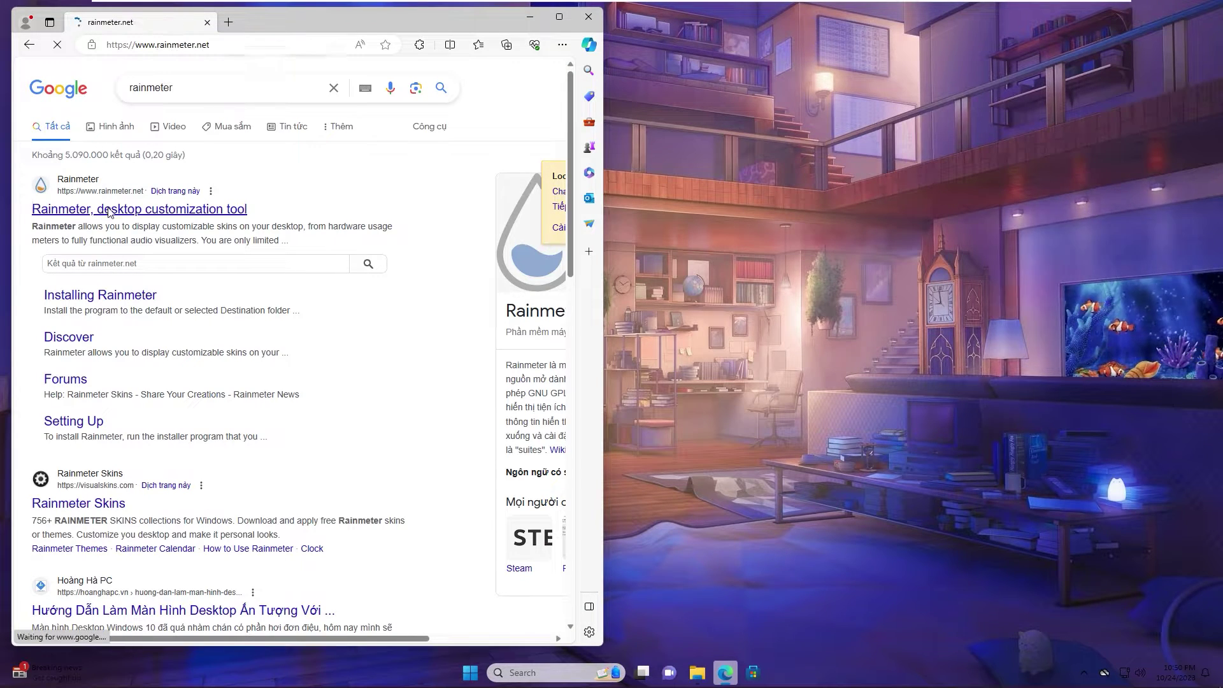
{"action": "left_click", "coordinate": [559, 16]}
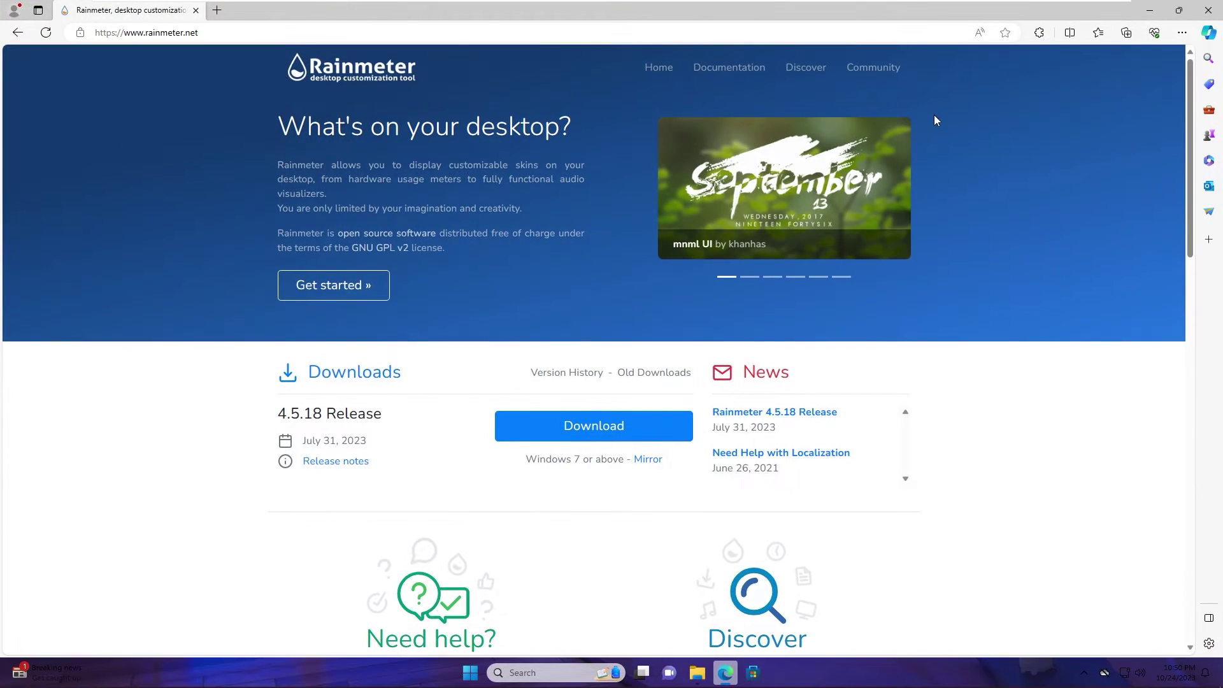
{"action": "left_click", "coordinate": [584, 426]}
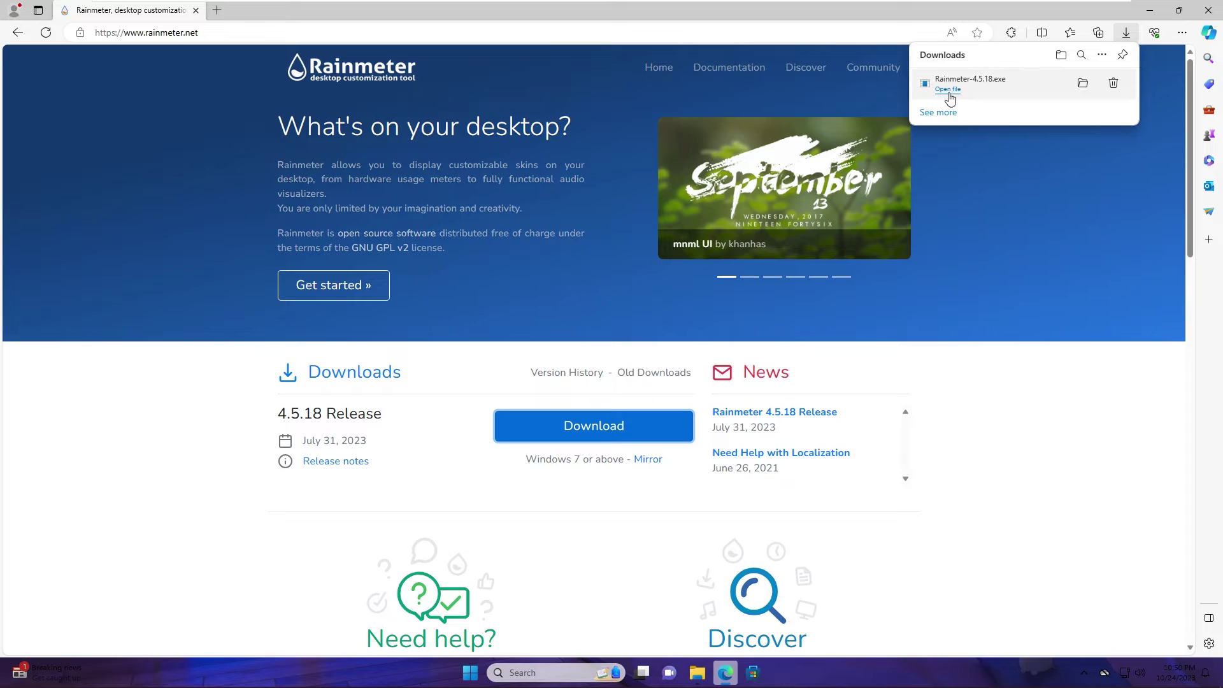
- Install Rainmeter 4.5.18 in English, approving the permission prompt, and launch it
{"action": "left_click", "coordinate": [948, 91]}
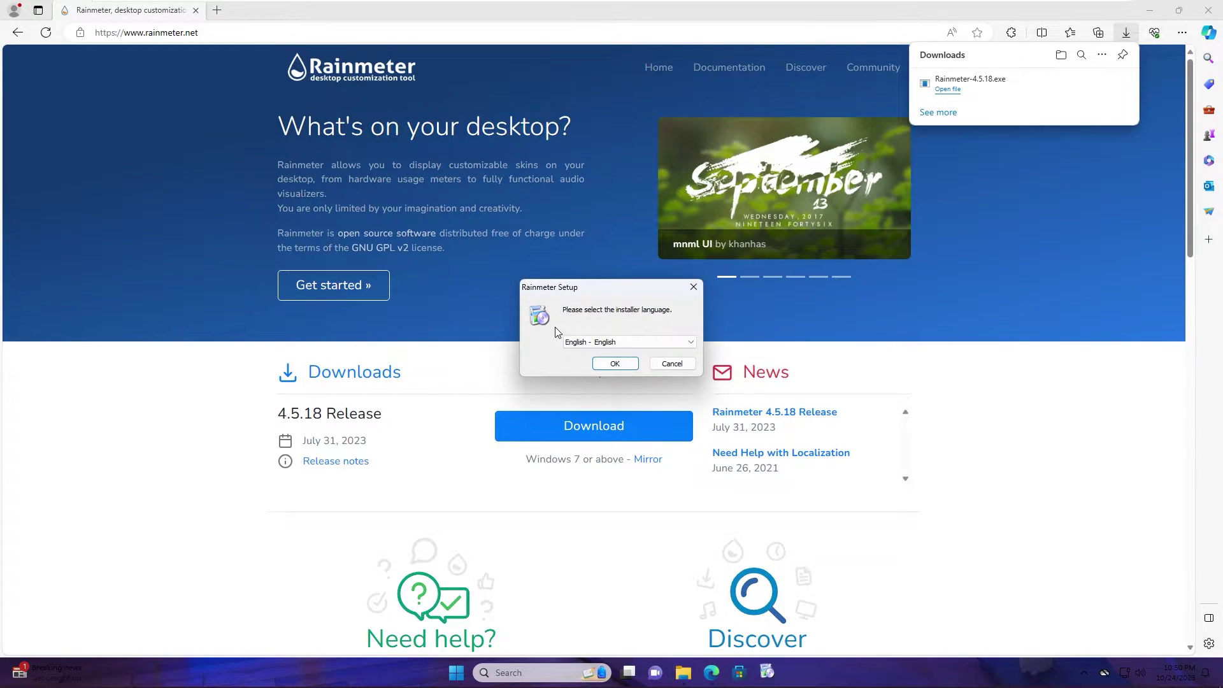
{"action": "key", "text": "Return"}
{"action": "left_click", "coordinate": [670, 438]}
{"action": "left_click", "coordinate": [671, 436]}
{"action": "left_click", "coordinate": [540, 443]}
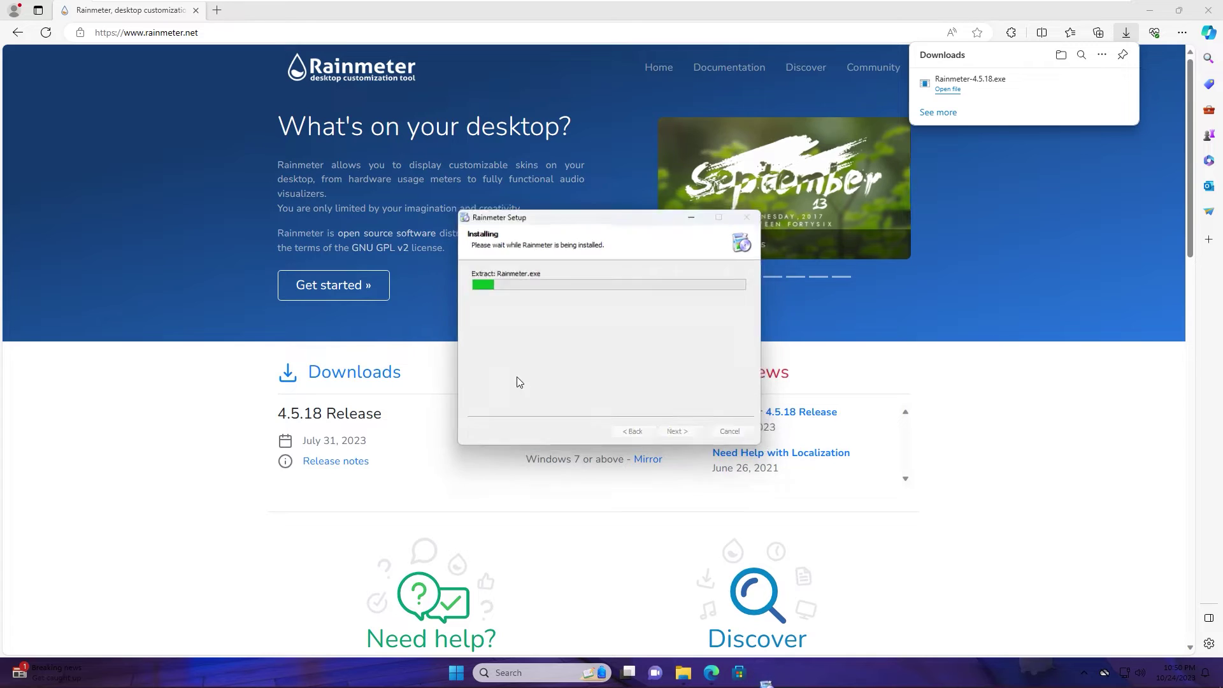
{"action": "left_click", "coordinate": [681, 436]}
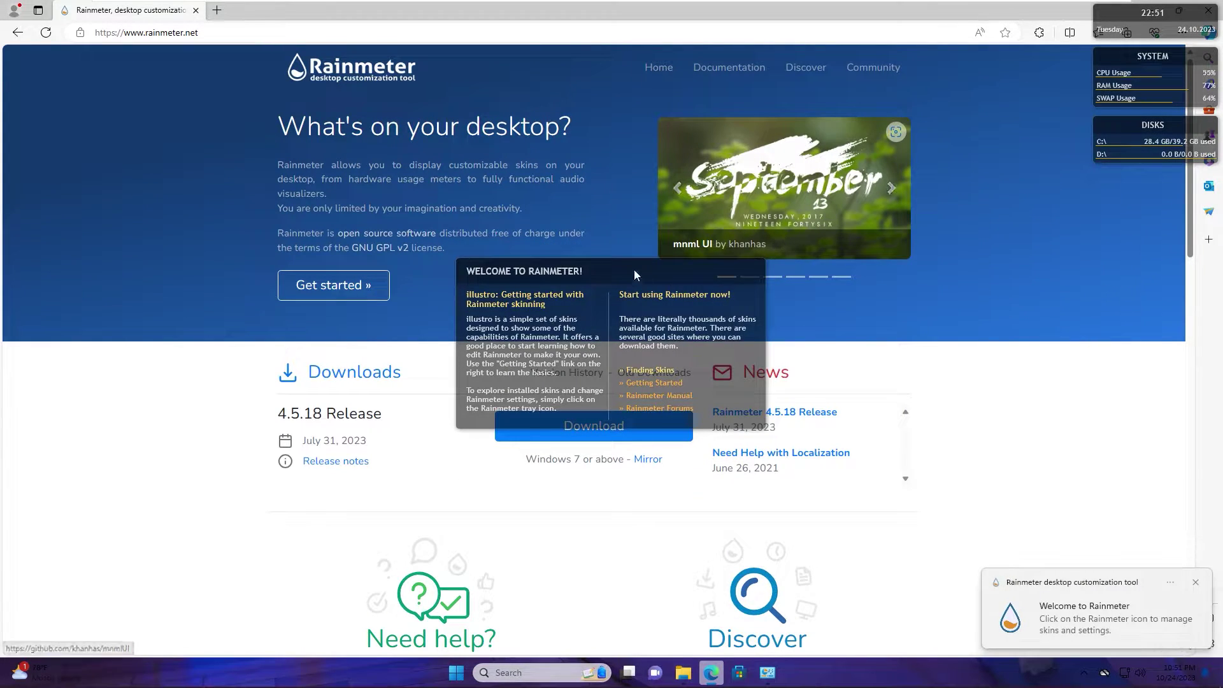
- Unload the Rainmeter welcome window and minimize the browser to reveal the desktop
{"action": "right_click", "coordinate": [629, 269]}
{"action": "left_click", "coordinate": [675, 420]}
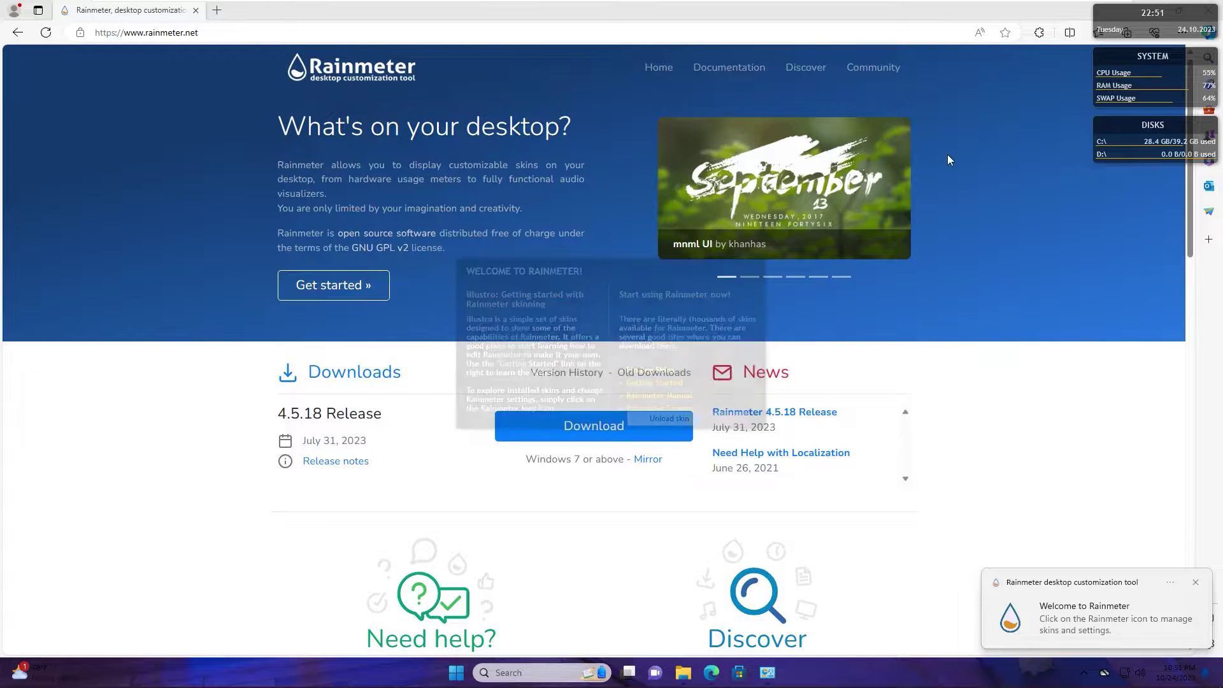
{"action": "left_click", "coordinate": [1150, 10]}
- Unload the illustro Clock, System and Disk skins from the desktop
{"action": "right_click", "coordinate": [1061, 16]}
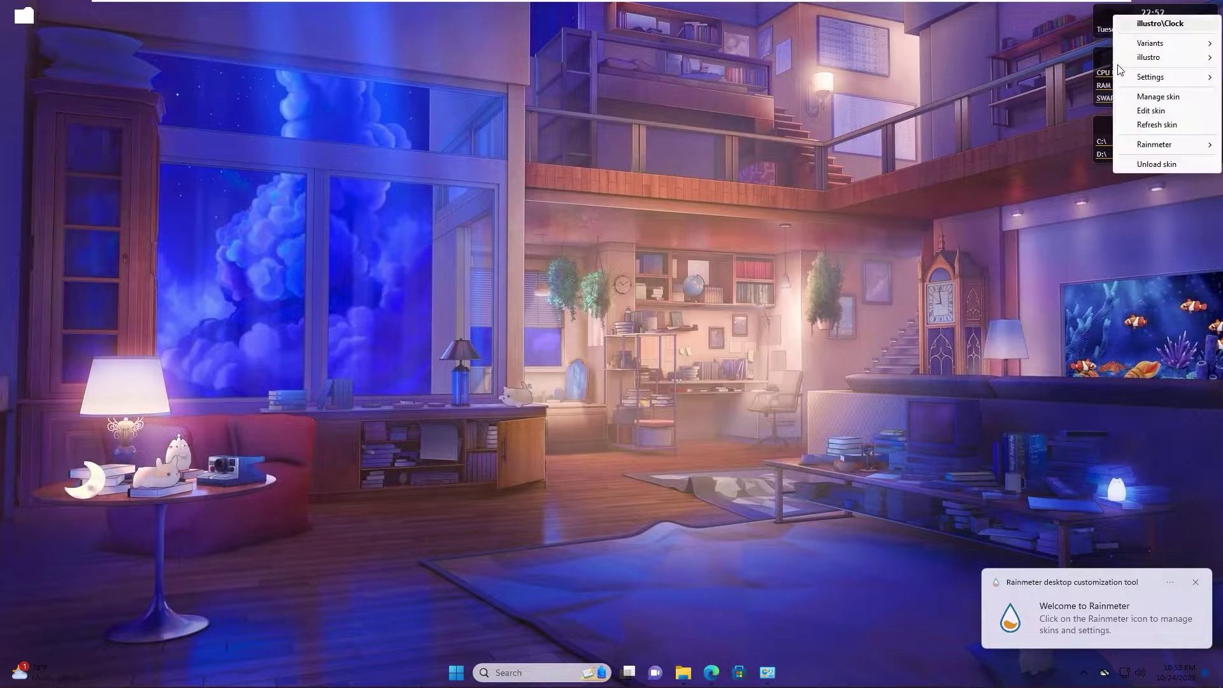
{"action": "left_click", "coordinate": [1137, 163]}
{"action": "right_click", "coordinate": [1114, 54]}
{"action": "left_click", "coordinate": [1130, 204]}
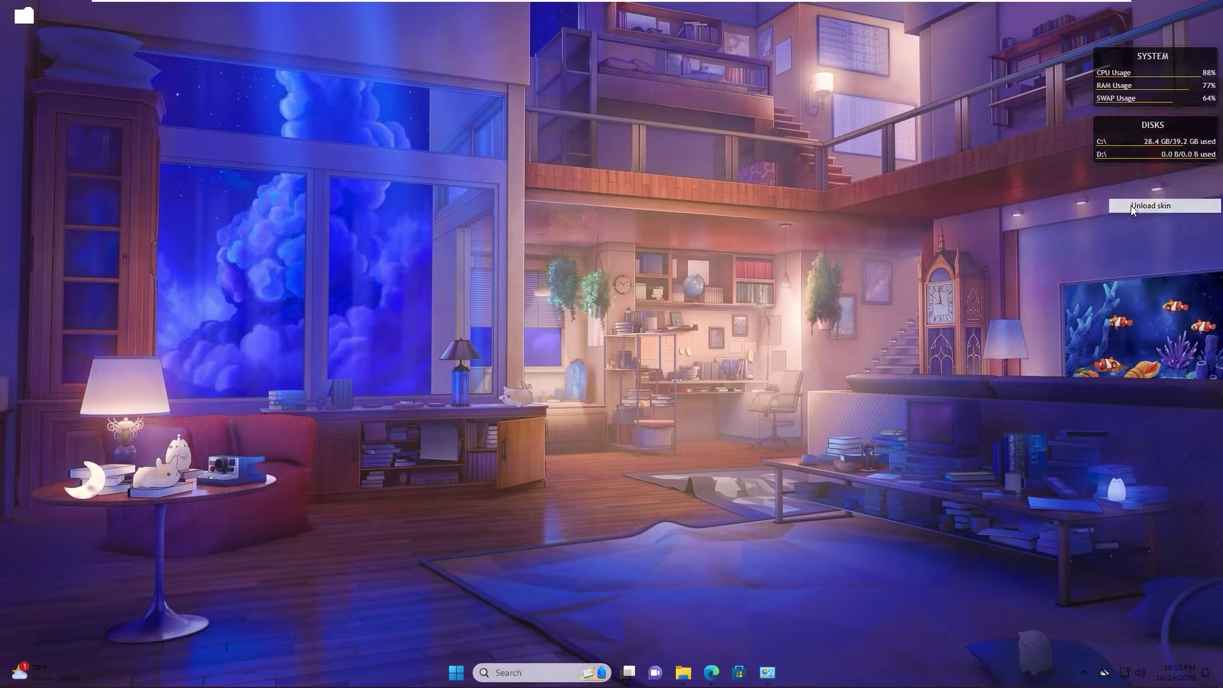
{"action": "right_click", "coordinate": [1117, 125]}
{"action": "left_click", "coordinate": [1141, 274]}
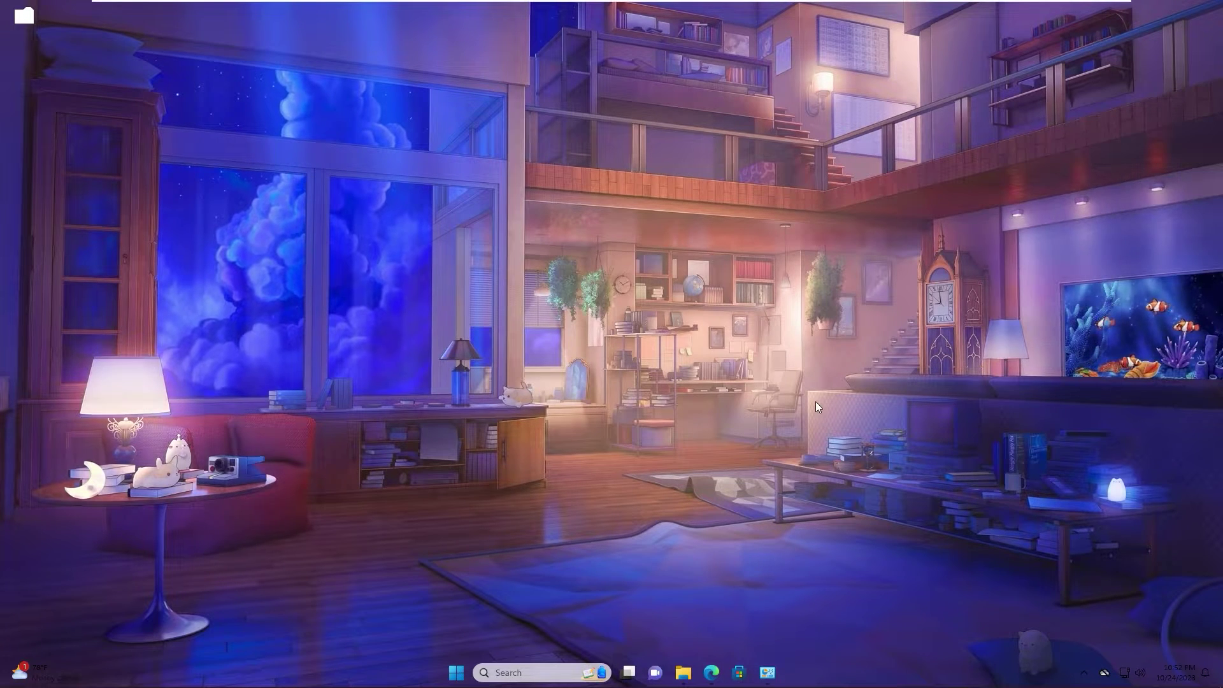
- Open Videos > project folder > Skins rainmeter in File Explorer and move it left
{"action": "left_click", "coordinate": [683, 673]}
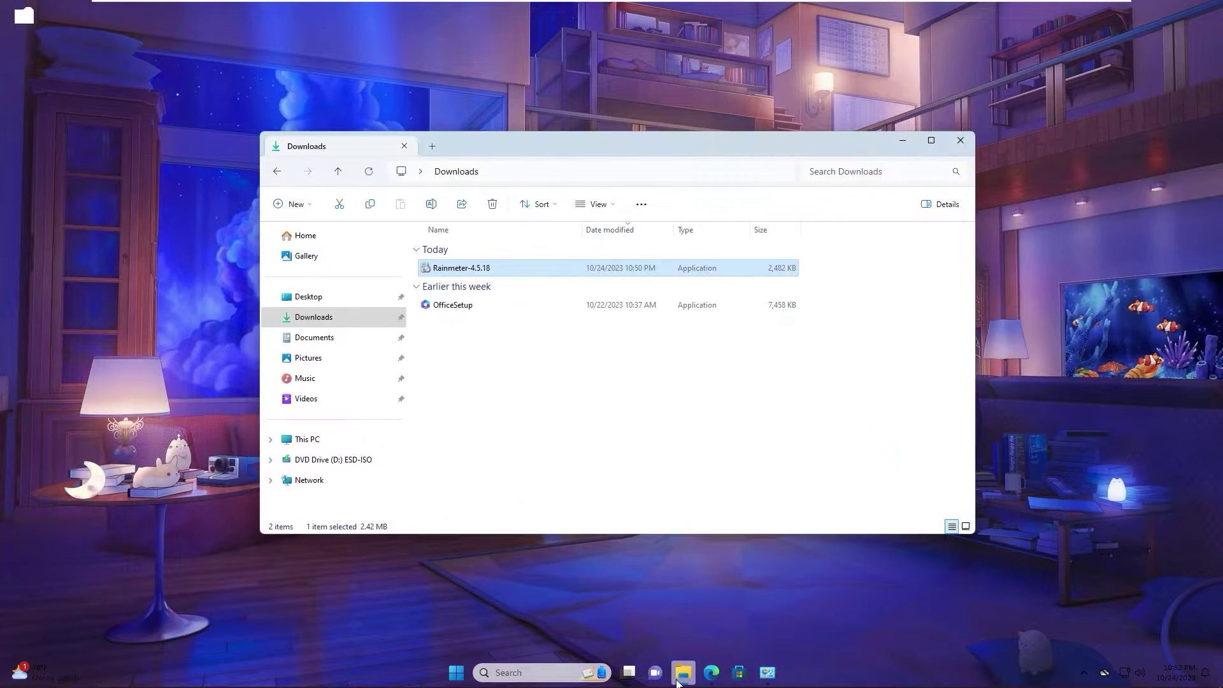
{"action": "left_click", "coordinate": [306, 398]}
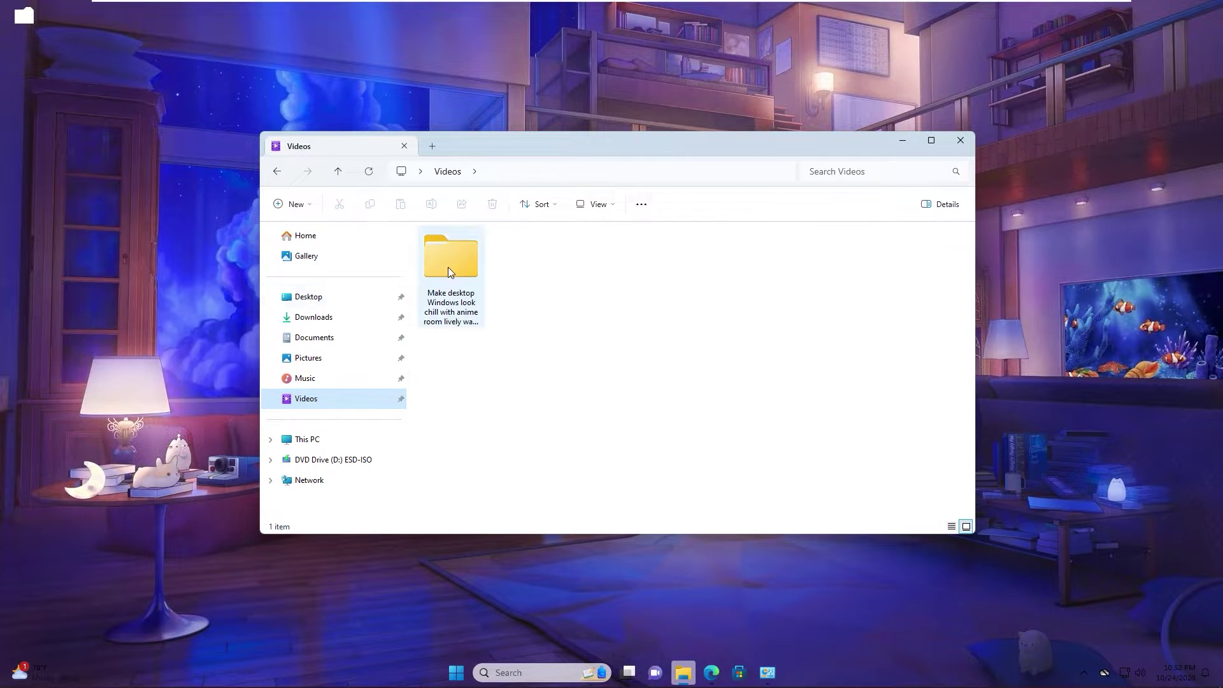
{"action": "double_click", "coordinate": [458, 261]}
{"action": "double_click", "coordinate": [450, 259]}
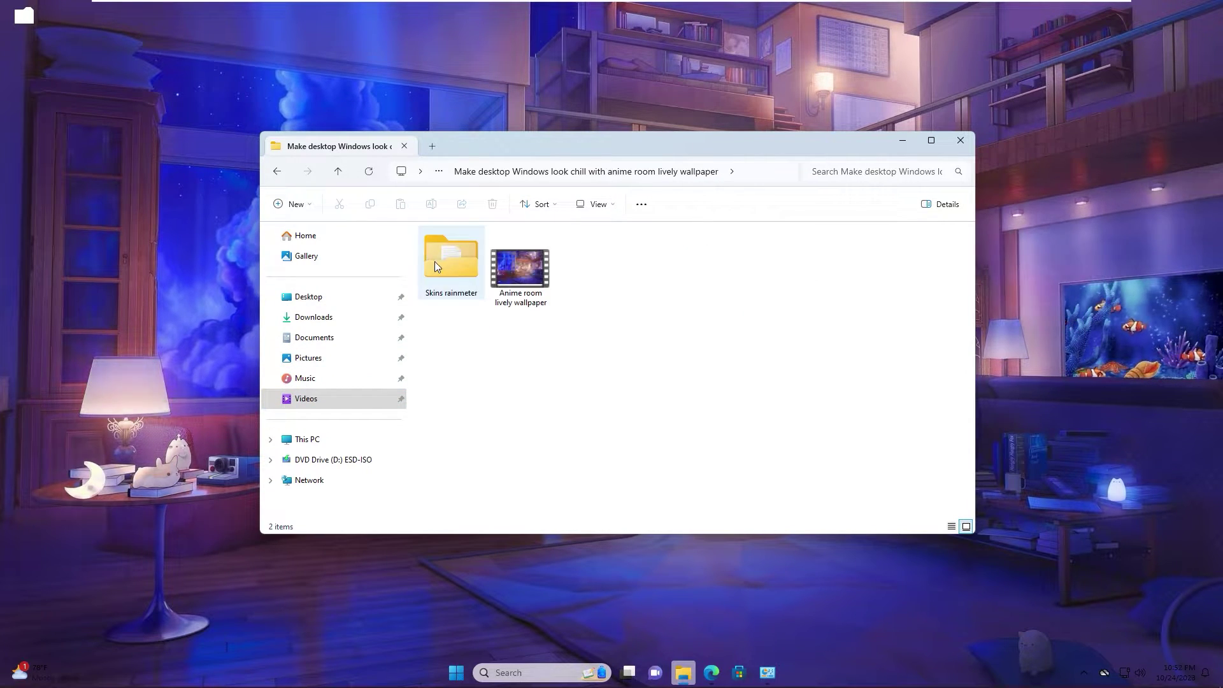
{"action": "double_click", "coordinate": [437, 263]}
{"action": "left_click_drag", "start_coordinate": [579, 151], "coordinate": [341, 165]}
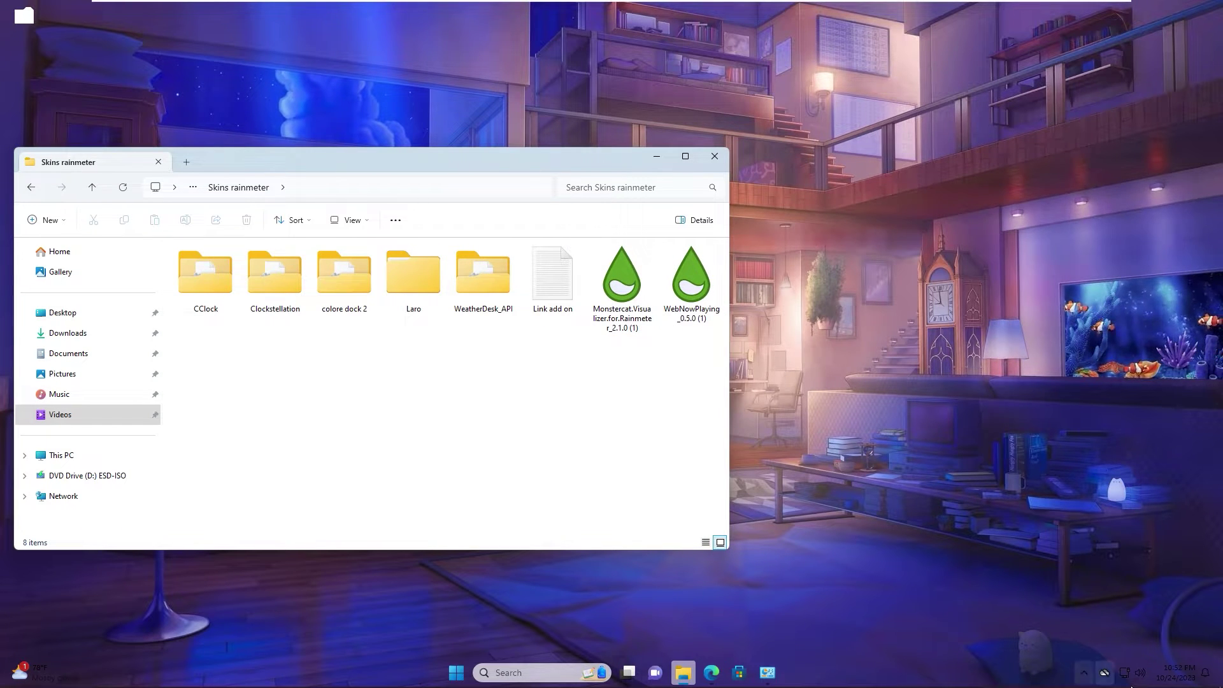
- Open Manage Rainmeter from the hidden tray icons and place it on the right
{"action": "left_click", "coordinate": [1083, 672]}
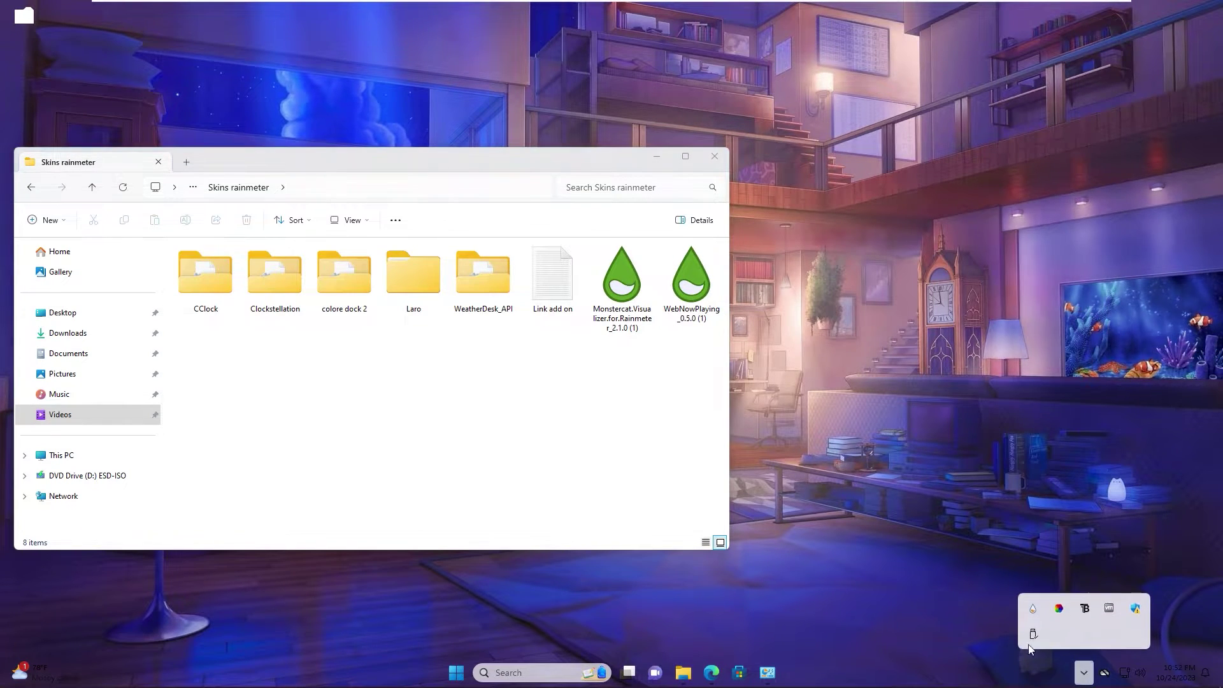
{"action": "left_click", "coordinate": [1033, 610]}
{"action": "left_click_drag", "start_coordinate": [589, 162], "coordinate": [938, 174]}
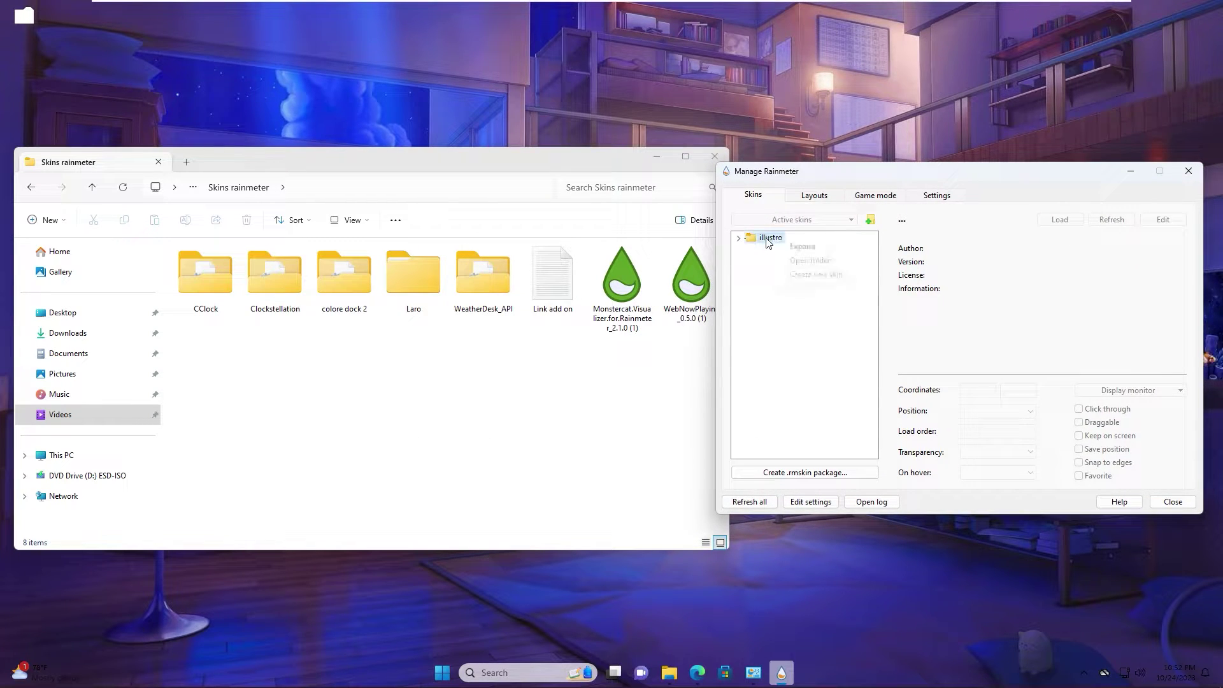
- Open Rainmeter's Skins folder via illustro's folder and position it on the right
{"action": "left_click", "coordinate": [811, 261]}
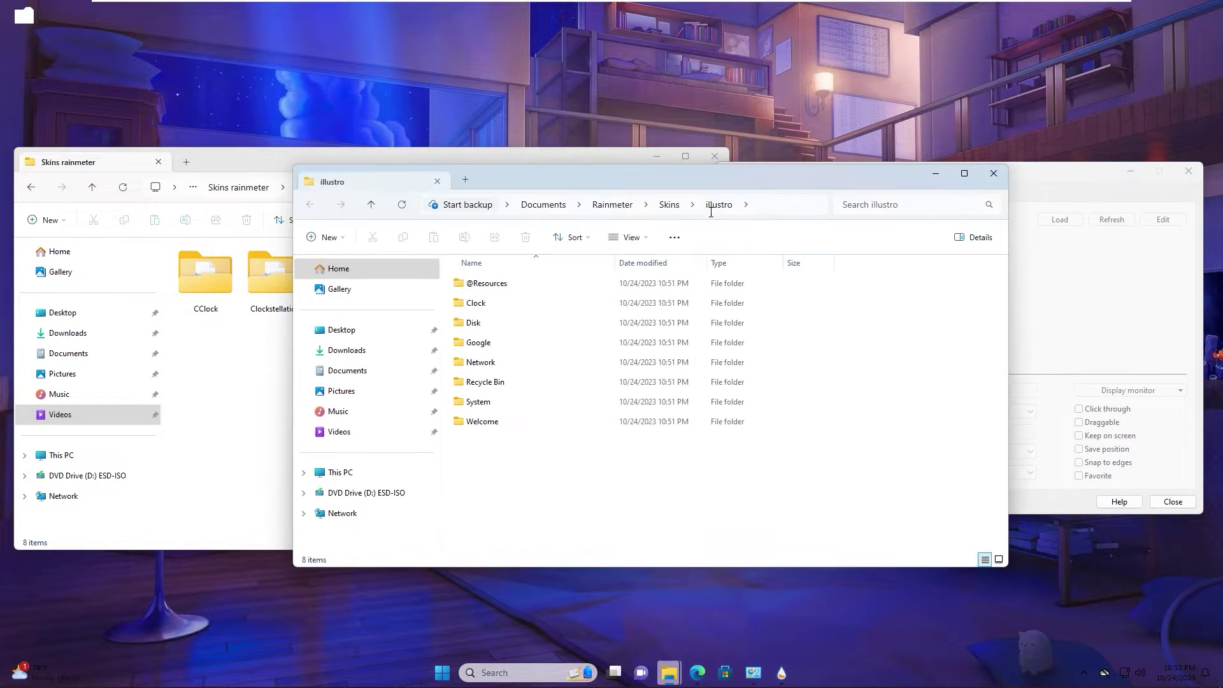
{"action": "left_click_drag", "start_coordinate": [594, 181], "coordinate": [872, 194]}
{"action": "left_click", "coordinate": [941, 213]}
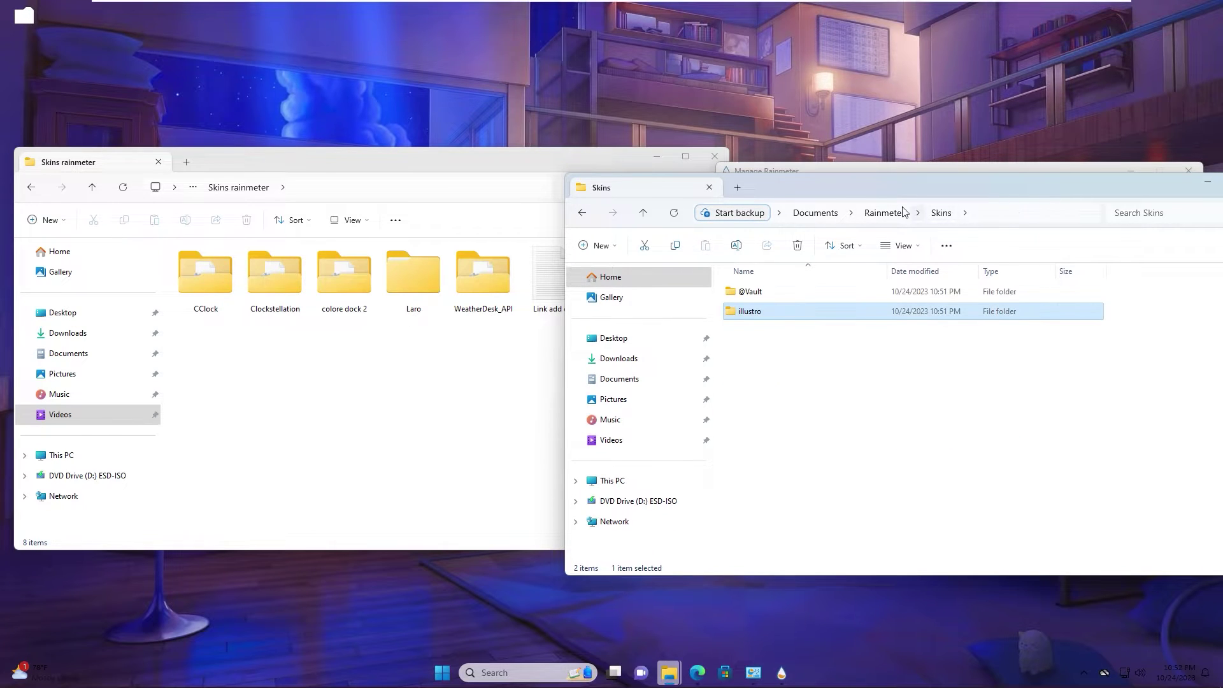
{"action": "left_click_drag", "start_coordinate": [799, 183], "coordinate": [954, 152]}
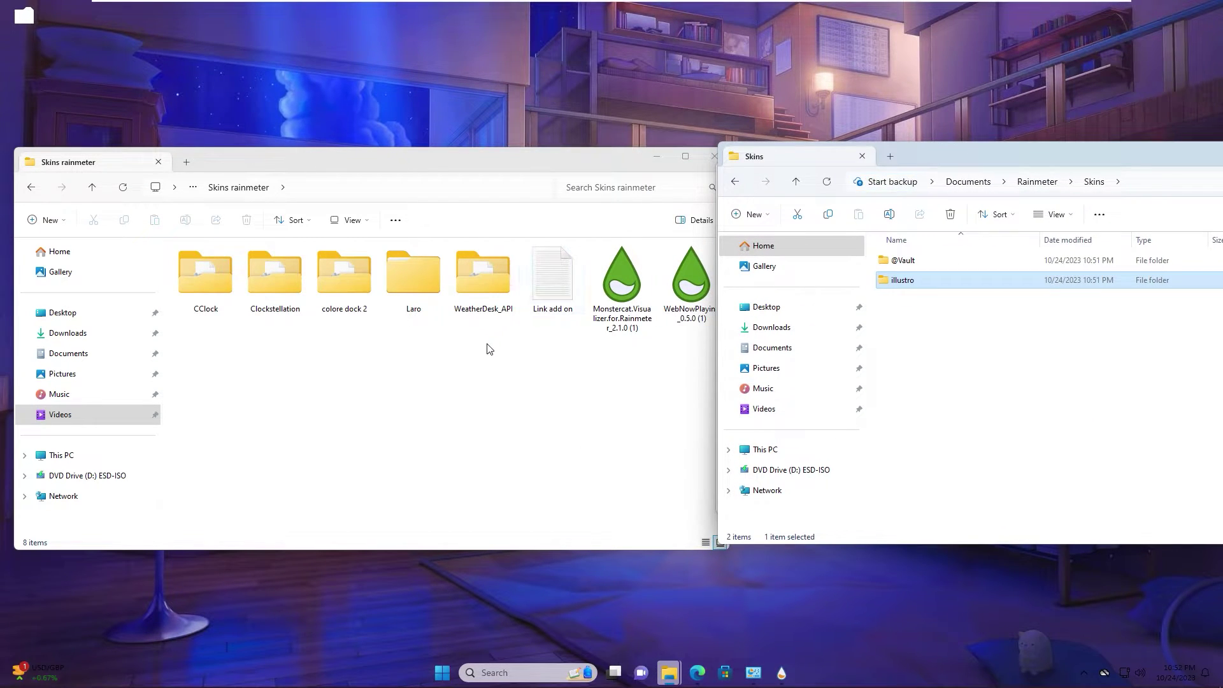
{"action": "left_click_drag", "start_coordinate": [841, 165], "coordinate": [857, 158]}
- Copy the CClock, Clockstellation, colore dock 2, Laro and WeatherDesk_API folders from Skins rainmeter
{"action": "left_click_drag", "start_coordinate": [205, 384], "coordinate": [487, 271]}
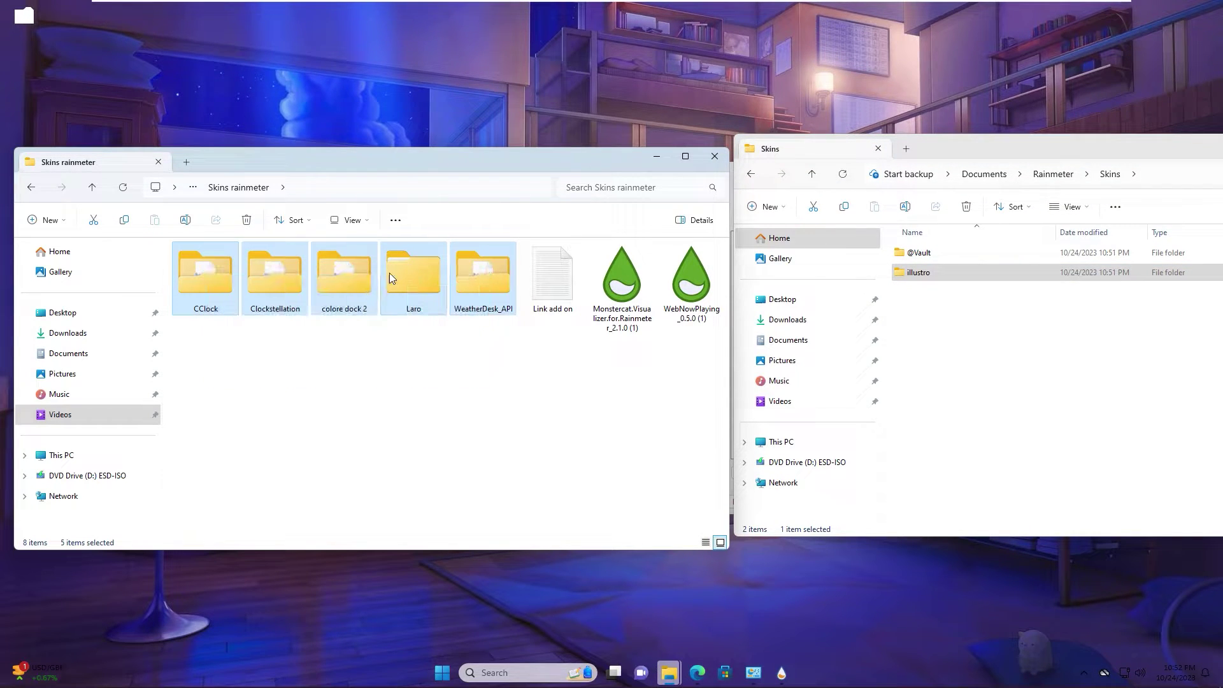
{"action": "right_click", "coordinate": [338, 273]}
{"action": "left_click", "coordinate": [357, 475]}
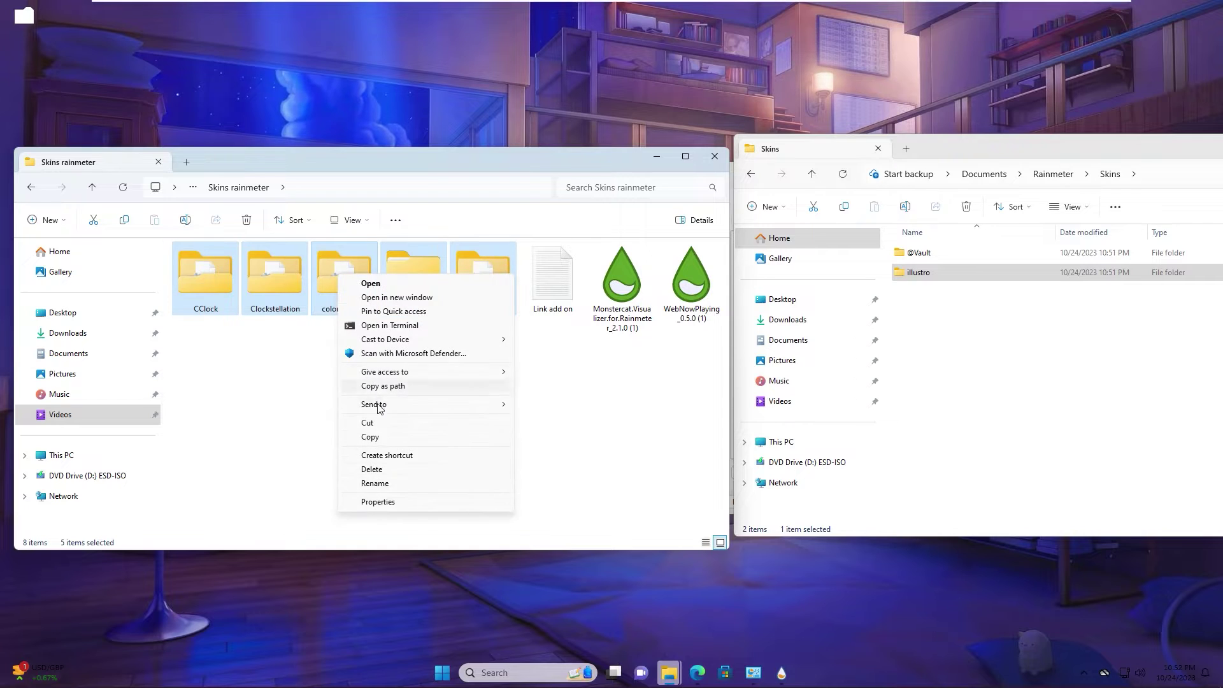
{"action": "left_click", "coordinate": [368, 438]}
- Paste the five skin folders into Rainmeter's Skins folder and reopen Manage Rainmeter on the left
{"action": "left_click", "coordinate": [959, 337]}
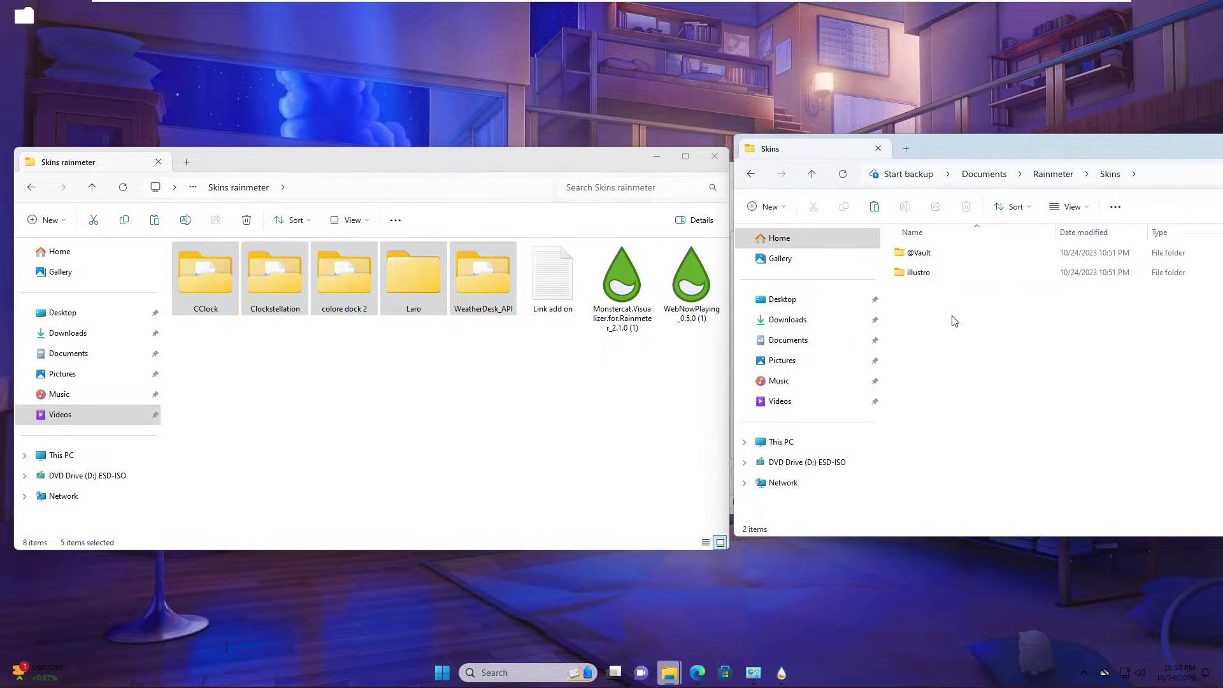
{"action": "right_click", "coordinate": [954, 321]}
{"action": "left_click", "coordinate": [986, 523]}
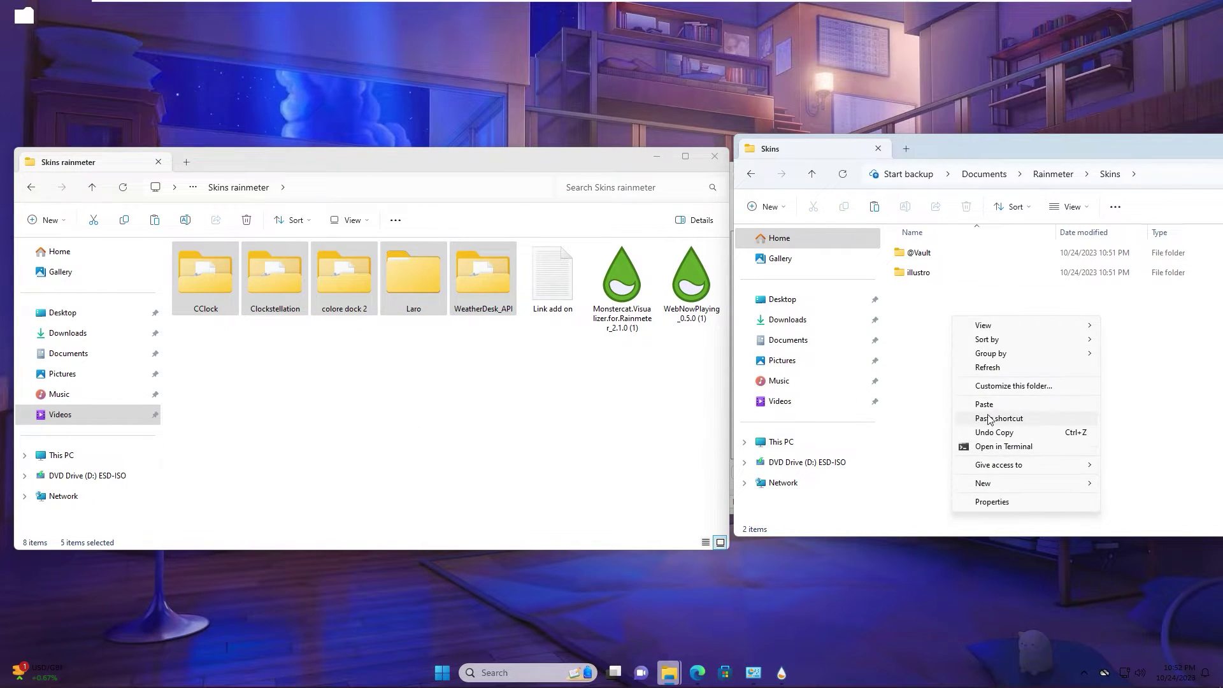
{"action": "left_click", "coordinate": [992, 409]}
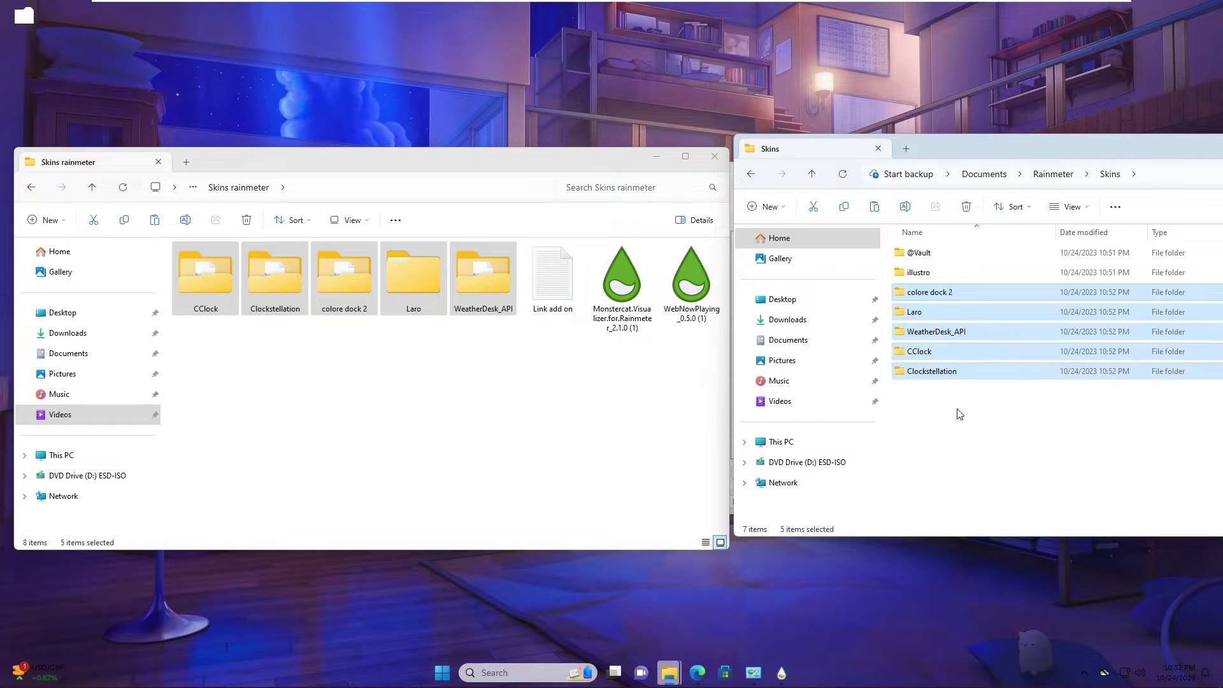
{"action": "left_click", "coordinate": [939, 429]}
{"action": "left_click", "coordinate": [782, 676]}
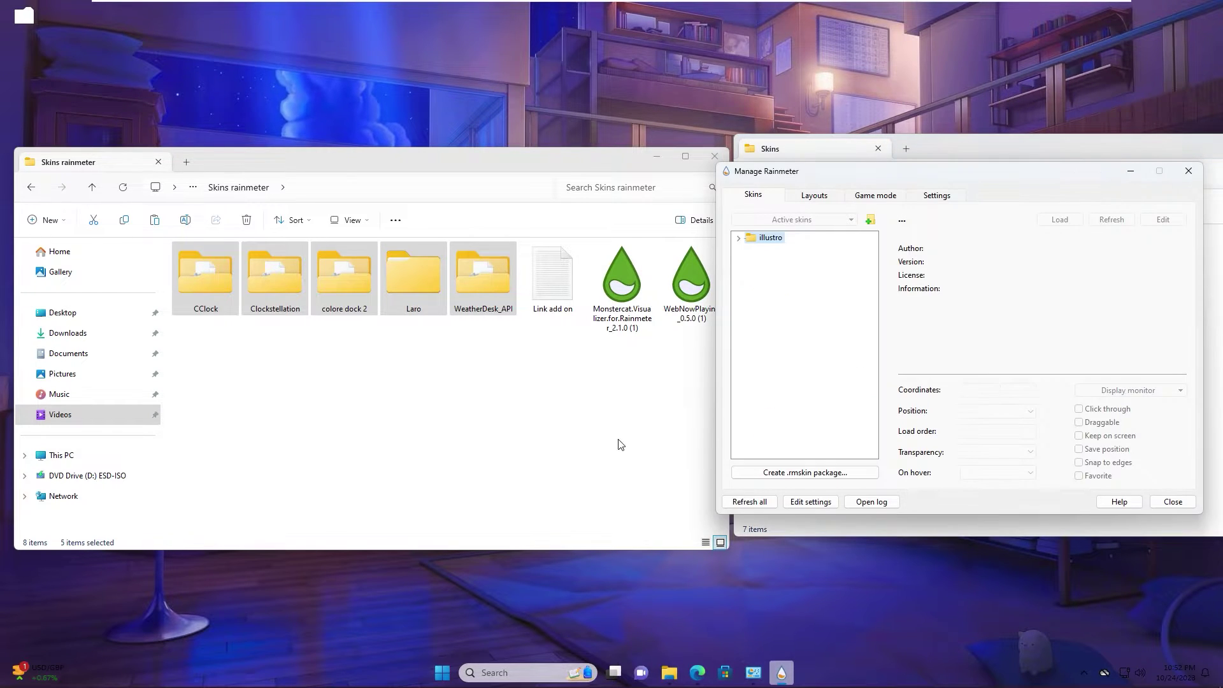
{"action": "left_click_drag", "start_coordinate": [979, 169], "coordinate": [444, 176]}
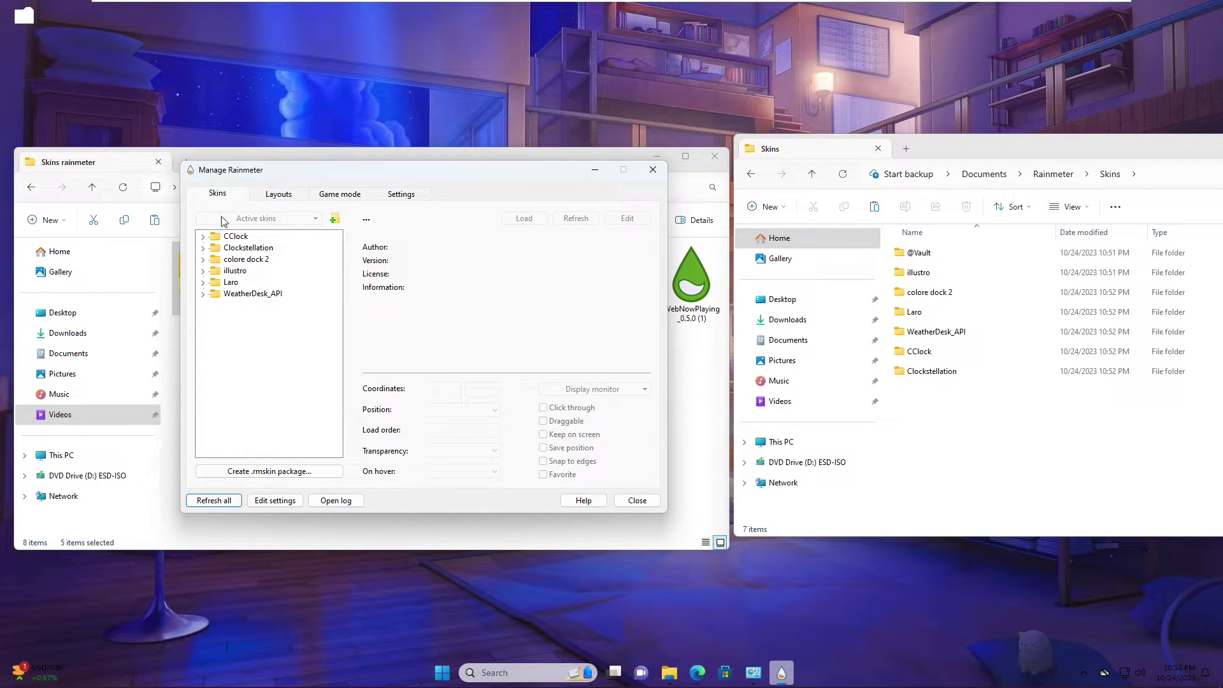
- Close Manage Rainmeter and select the web store link in the 'Link add on' note
{"action": "left_click", "coordinate": [653, 170]}
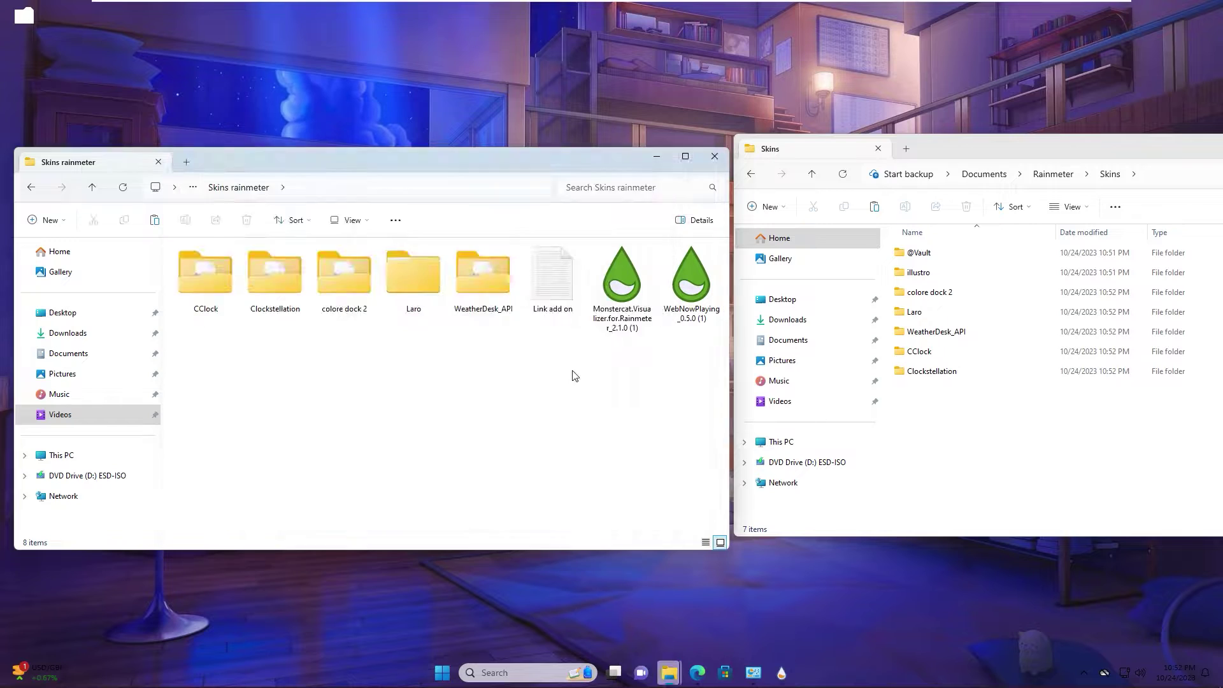
{"action": "double_click", "coordinate": [545, 285]}
{"action": "left_click_drag", "start_coordinate": [380, 89], "coordinate": [501, 255]}
{"action": "left_click_drag", "start_coordinate": [603, 310], "coordinate": [214, 287]}
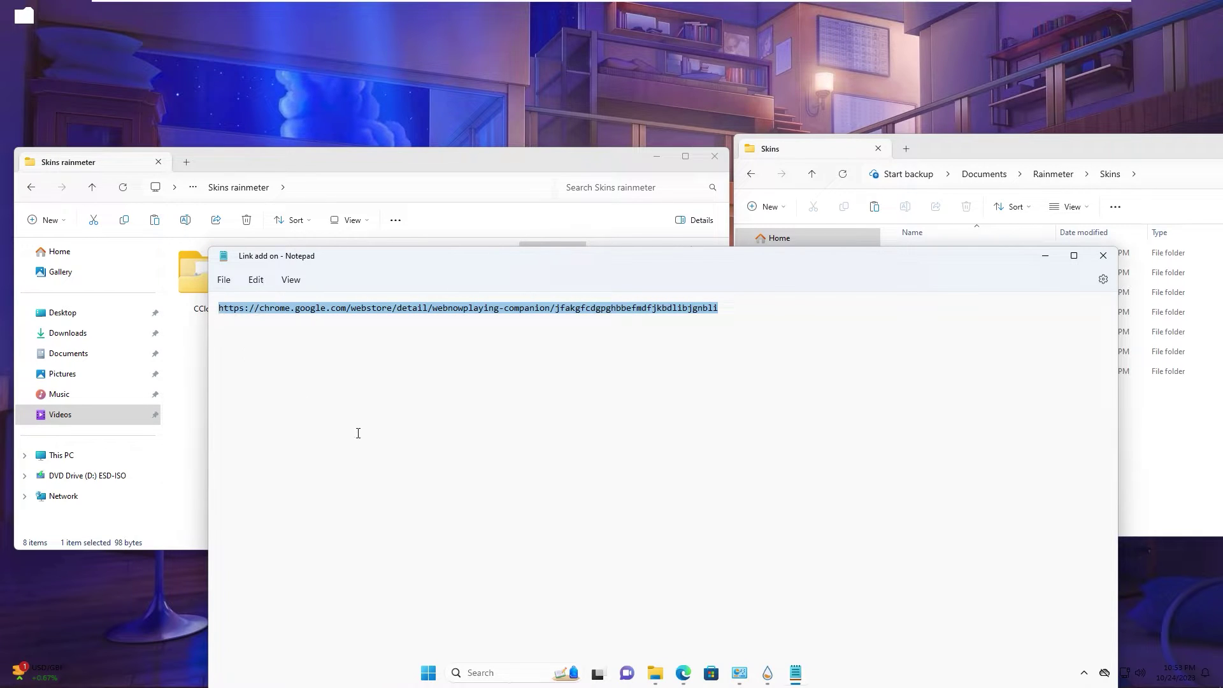
- Load the WebNowPlaying Redux store page in a new Edge tab and choose Get
{"action": "left_click", "coordinate": [683, 673]}
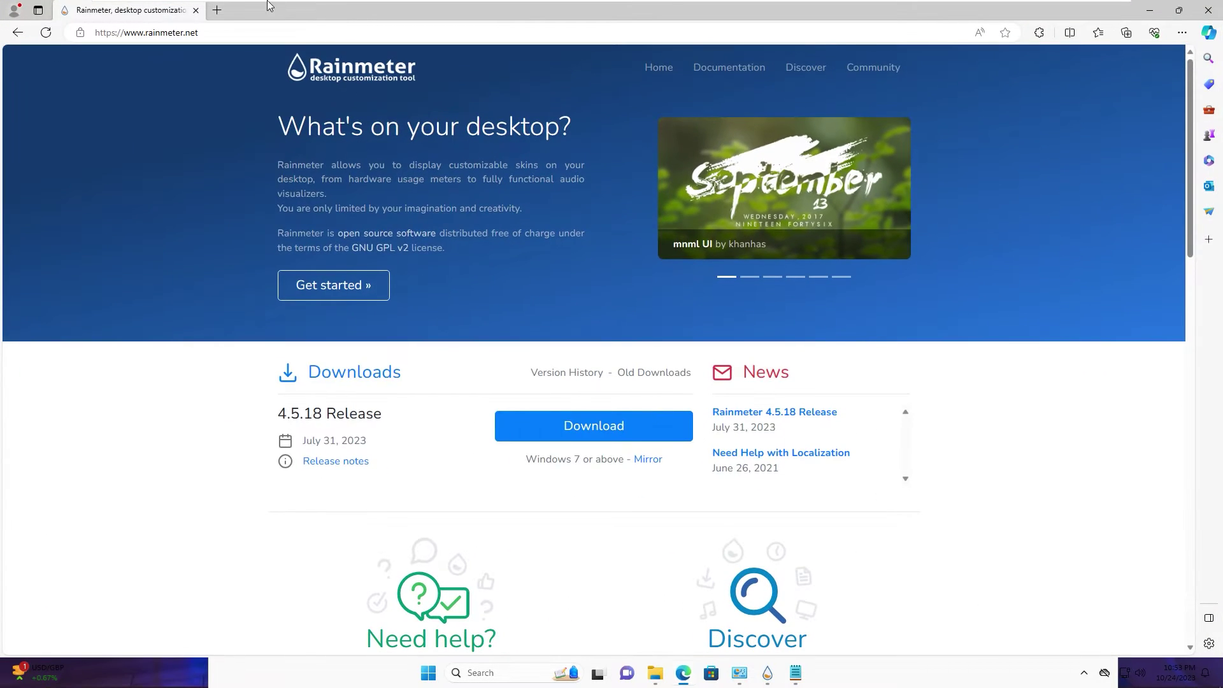
{"action": "left_click", "coordinate": [217, 11]}
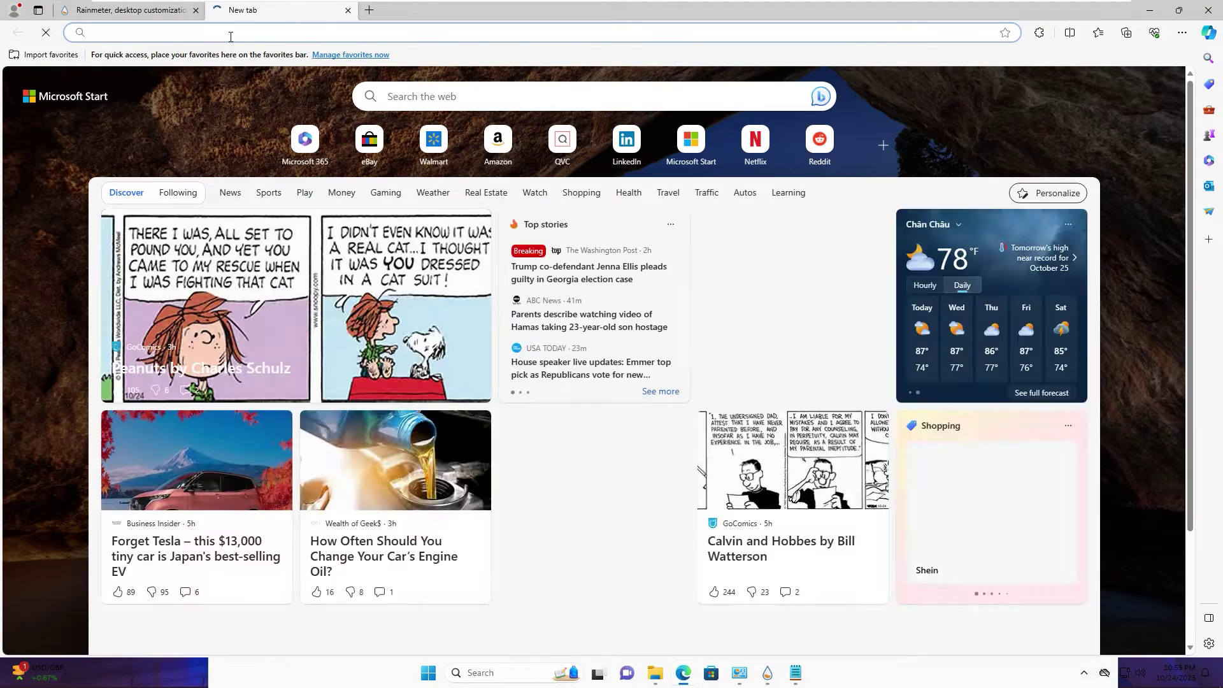
{"action": "type", "text": "https://chrome.google.com/webstore/detail/webnowplaying-redux/jfakgfcdgpghbbefmdfjkbdlibjgnbli"}
{"action": "key", "text": "Return"}
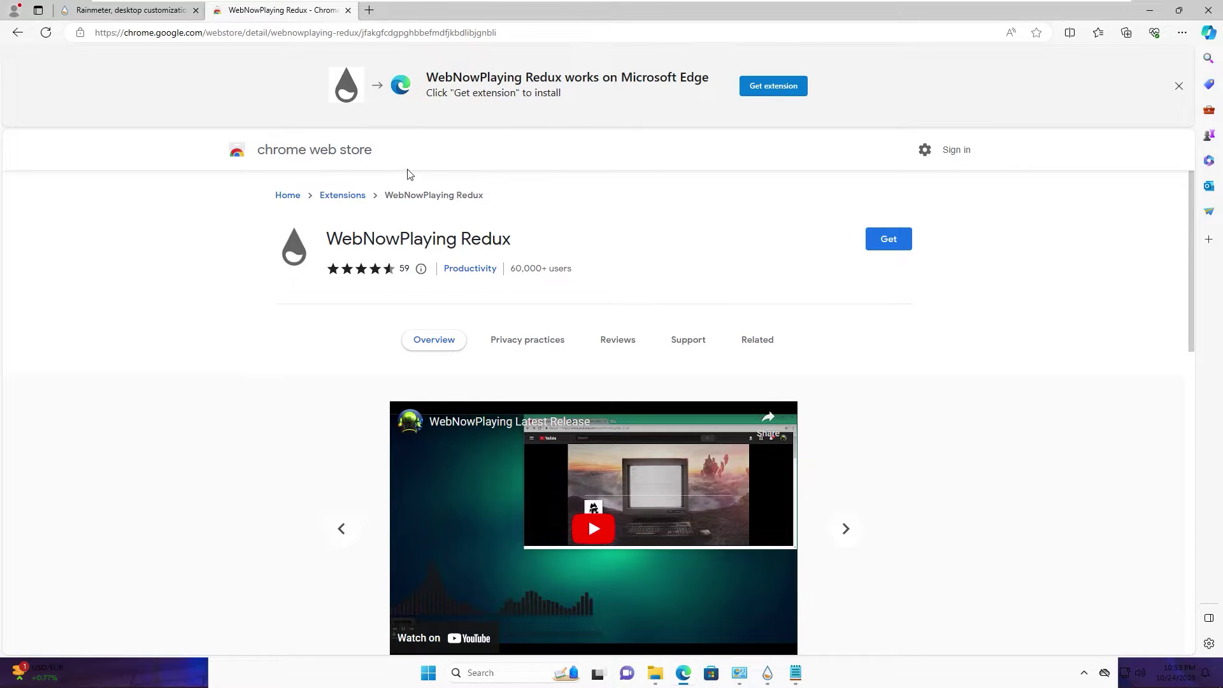
{"action": "left_click", "coordinate": [889, 241]}
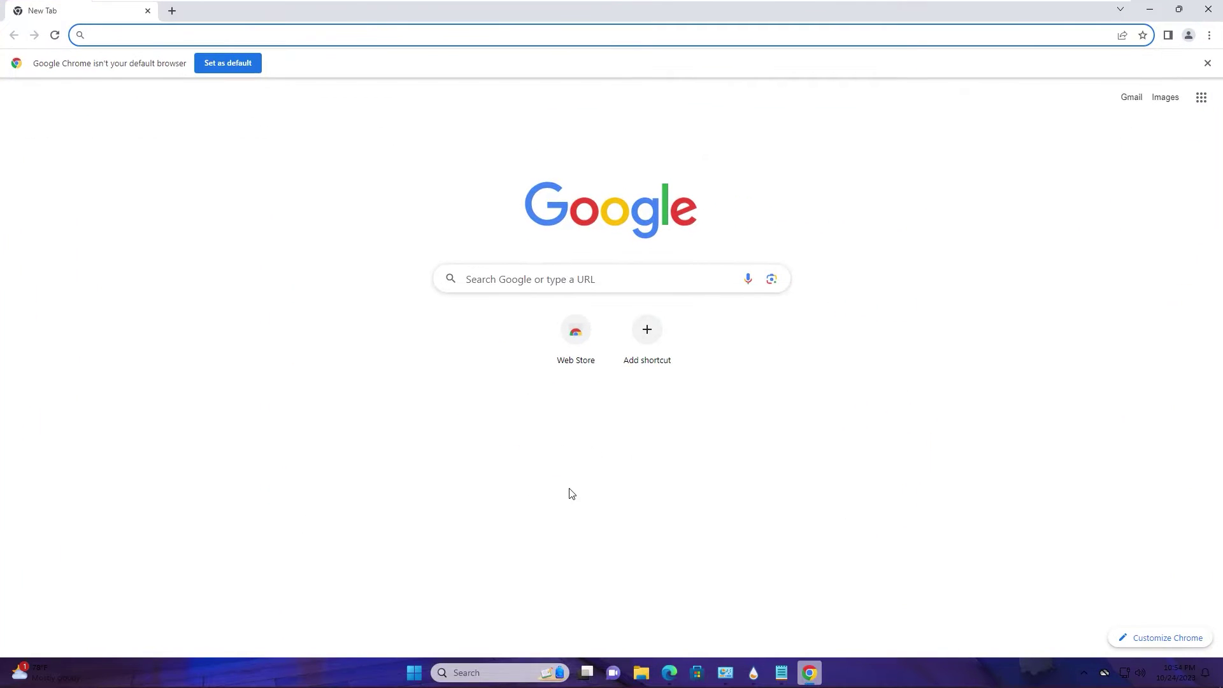
- Load the WebNowPlaying Redux link from the note in Chrome, dismiss the added notice, close Chrome
{"action": "left_click", "coordinate": [781, 673]}
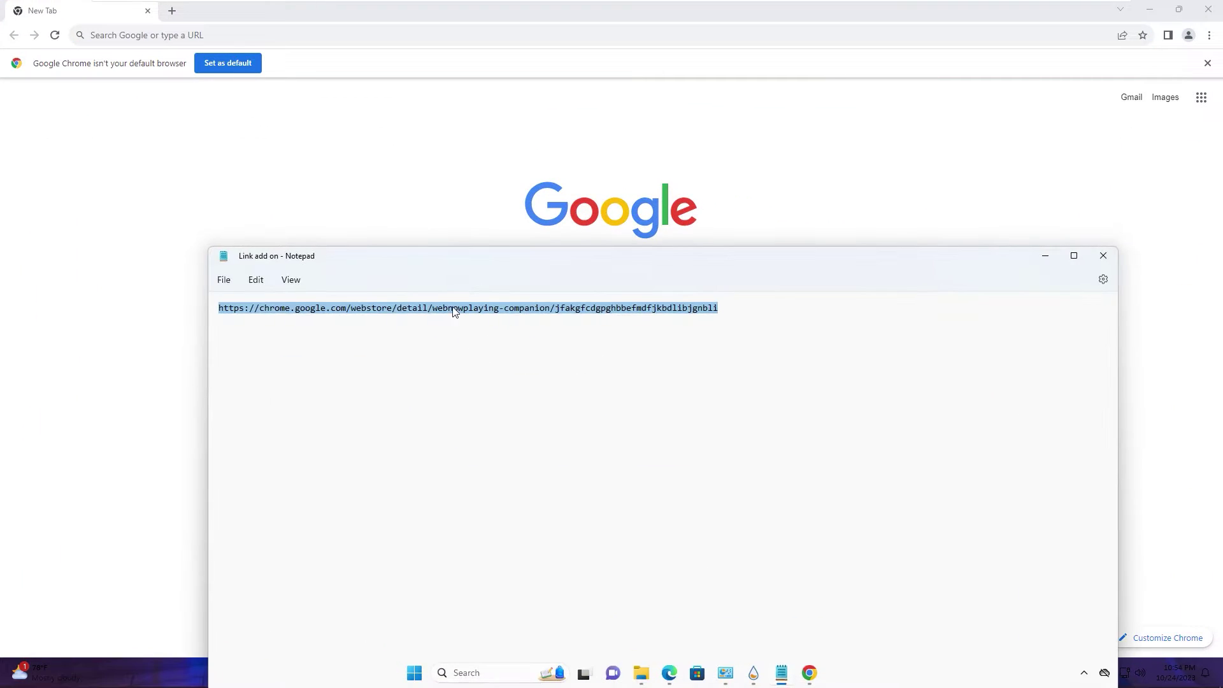
{"action": "left_click_drag", "start_coordinate": [705, 335], "coordinate": [134, 265]}
{"action": "key", "text": "ctrl+c"}
{"action": "left_click", "coordinate": [262, 35]}
{"action": "key", "text": "ctrl+v"}
{"action": "key", "text": "Return"}
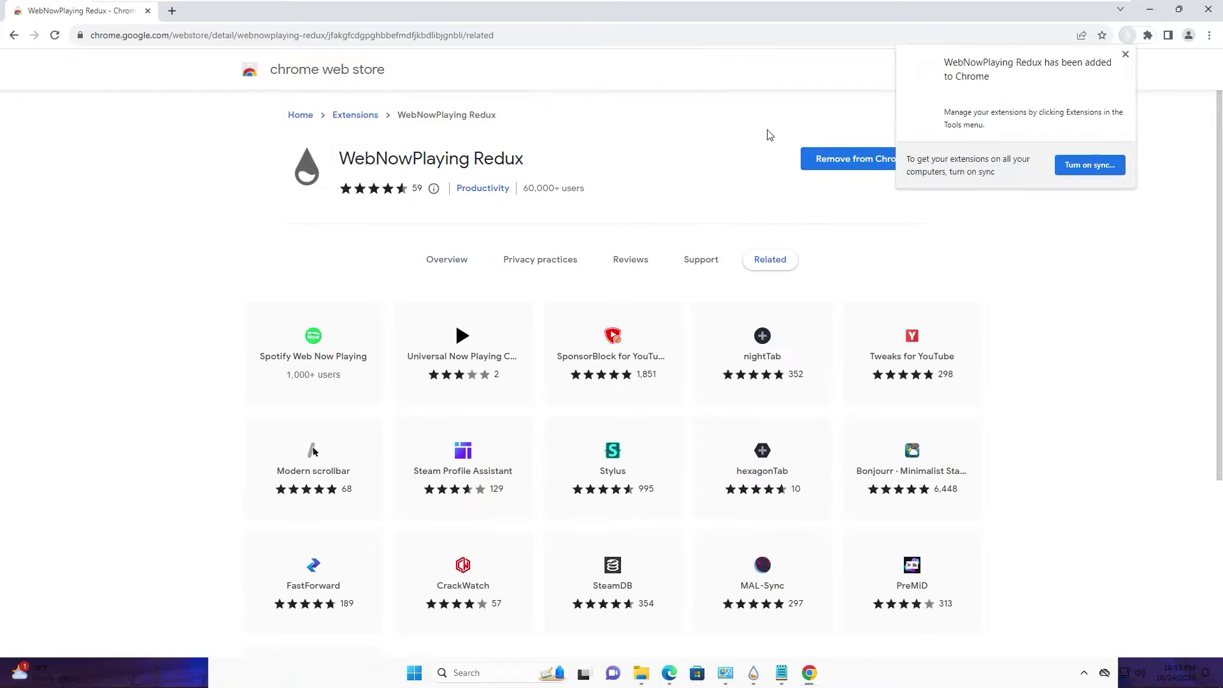
{"action": "left_click", "coordinate": [1126, 54]}
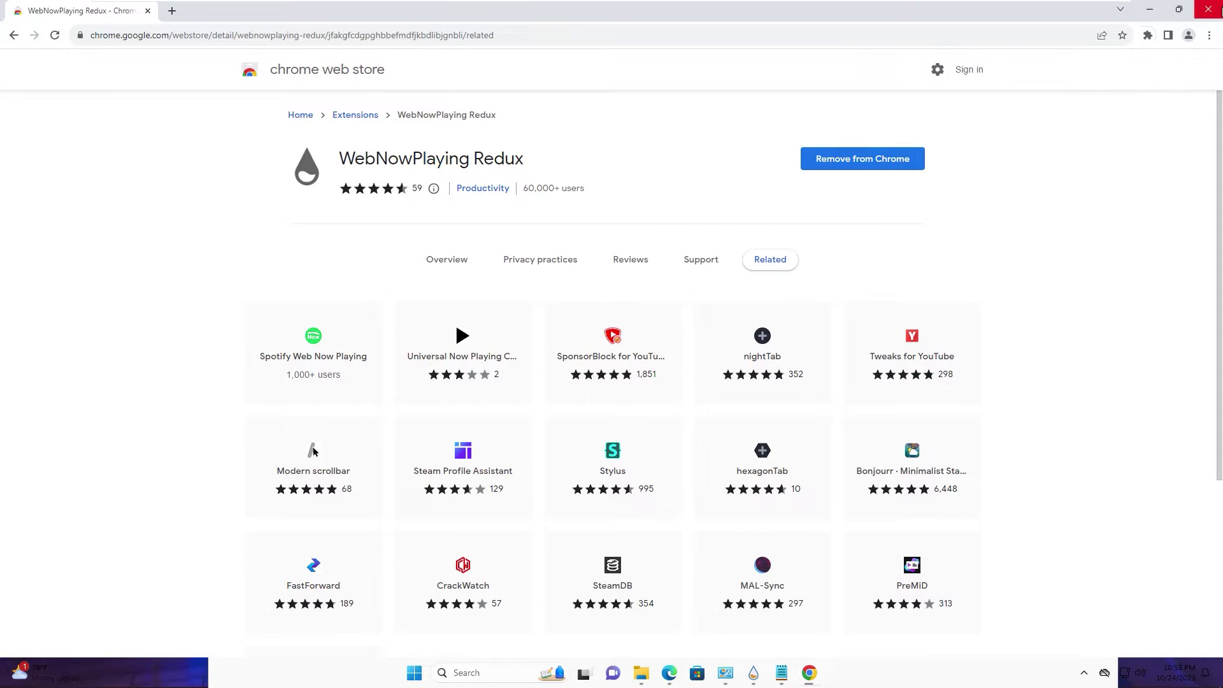
{"action": "left_click", "coordinate": [1208, 9]}
- Install the Monstercat Visualizer .rmskin package and unload its setup window
{"action": "left_click", "coordinate": [1103, 256]}
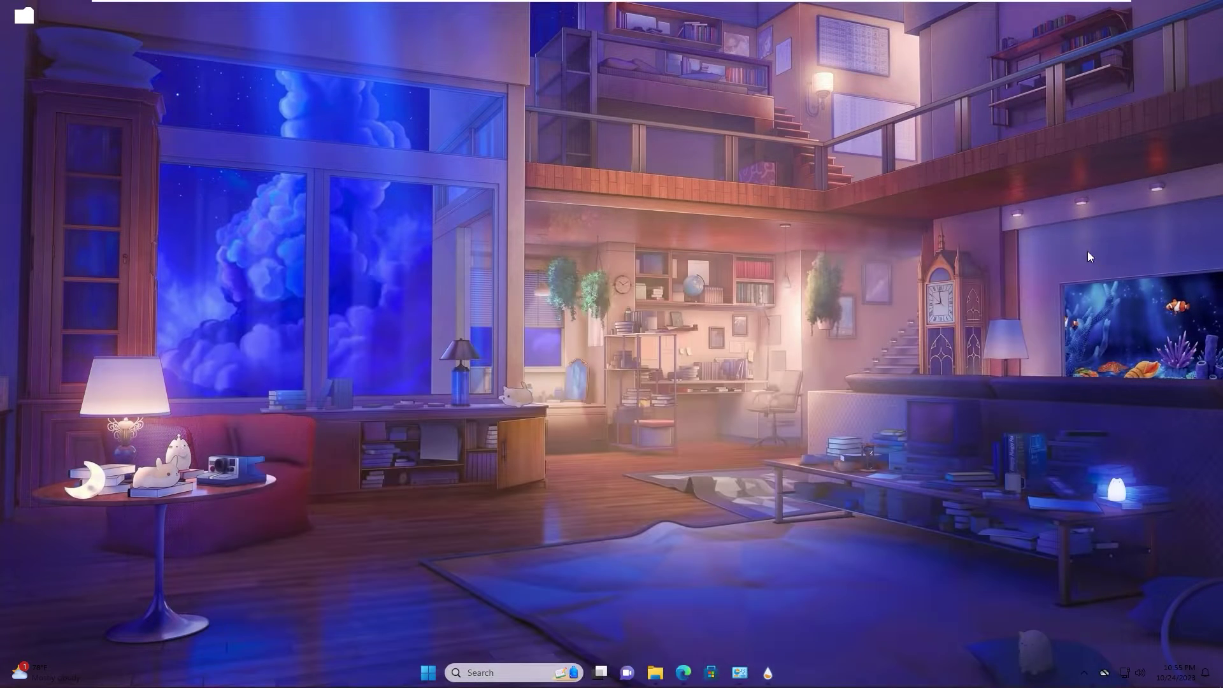
{"action": "mouse_move", "coordinate": [668, 680]}
{"action": "left_click", "coordinate": [541, 491]}
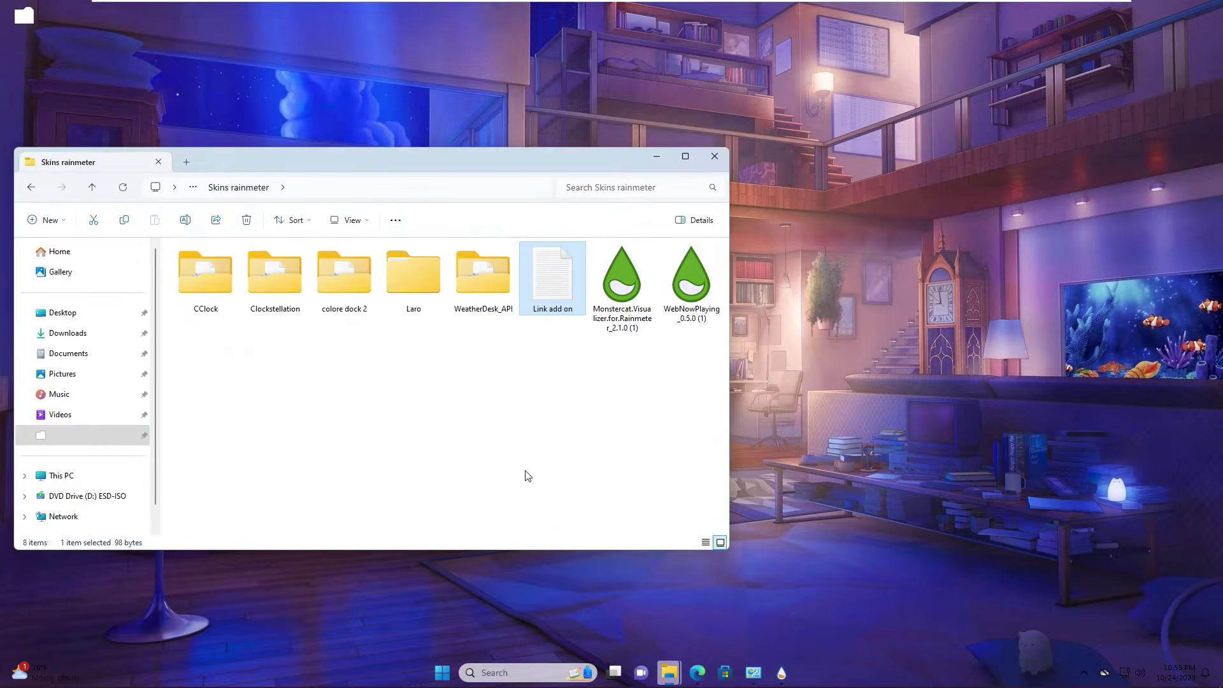
{"action": "double_click", "coordinate": [616, 284]}
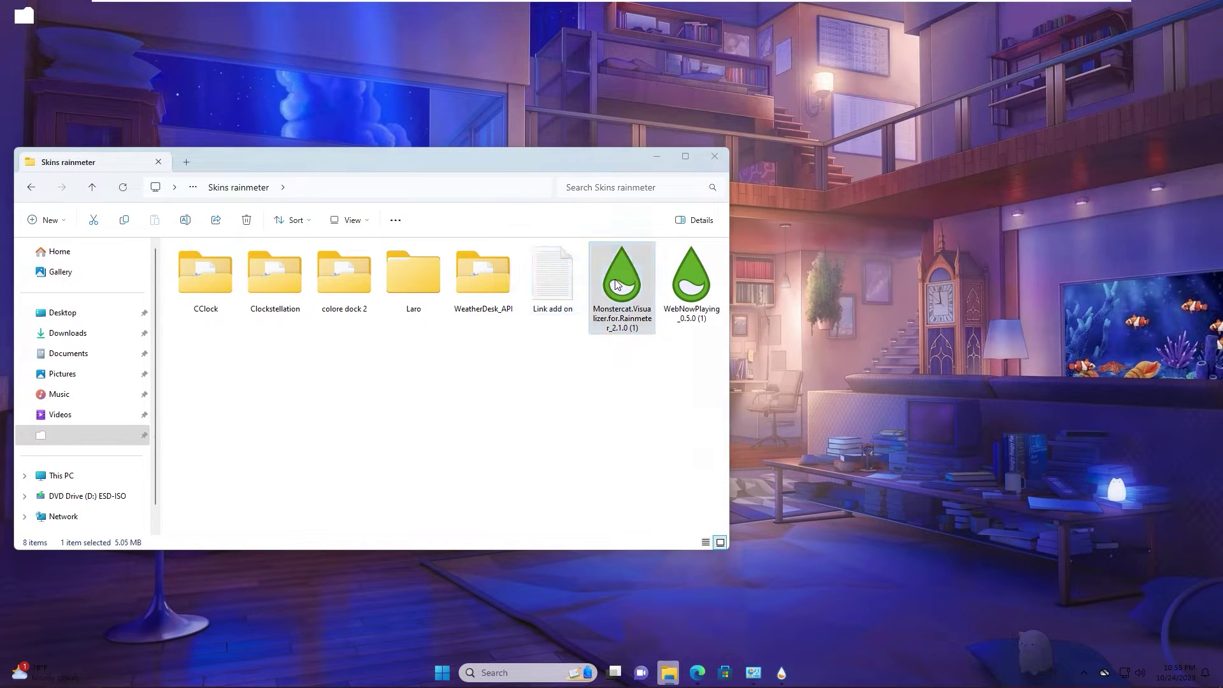
{"action": "left_click", "coordinate": [711, 453]}
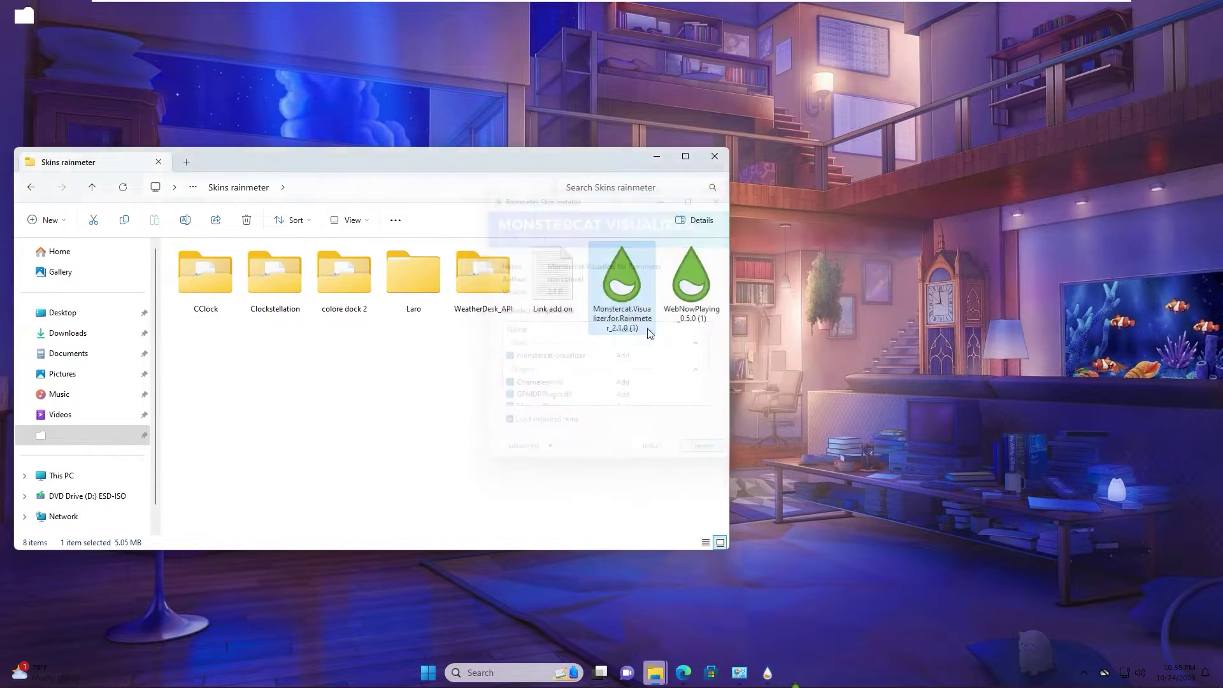
{"action": "double_click", "coordinate": [623, 287]}
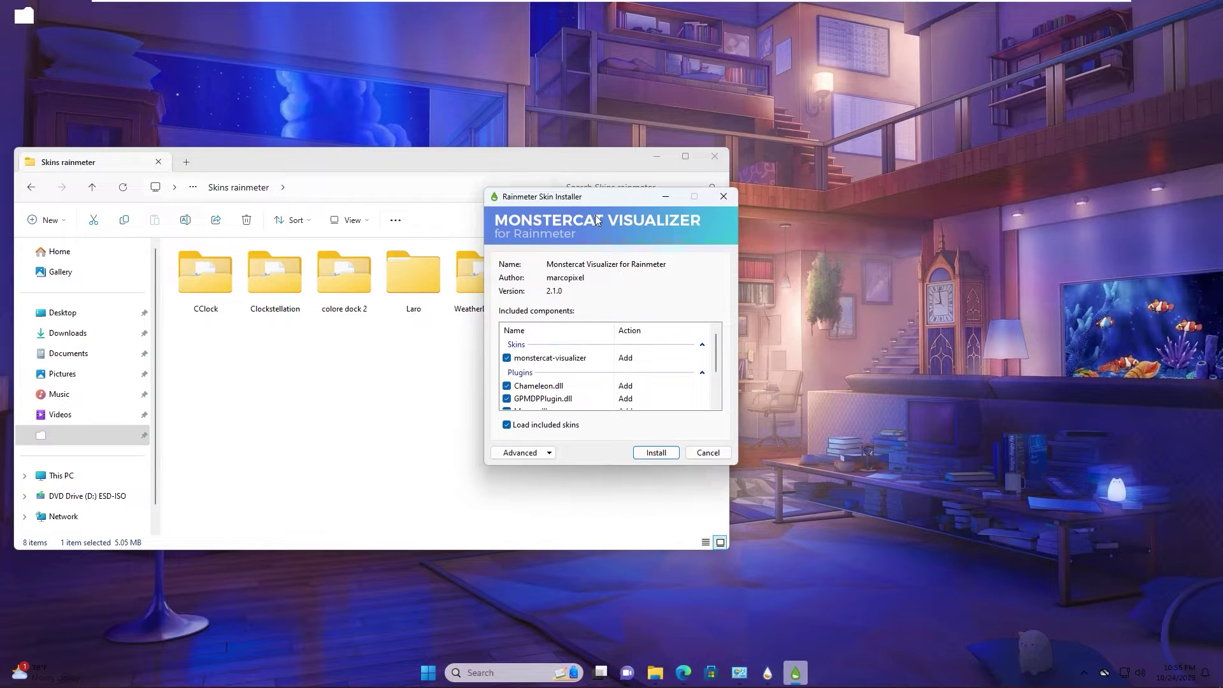
{"action": "left_click_drag", "start_coordinate": [581, 197], "coordinate": [540, 193]}
{"action": "left_click", "coordinate": [609, 443]}
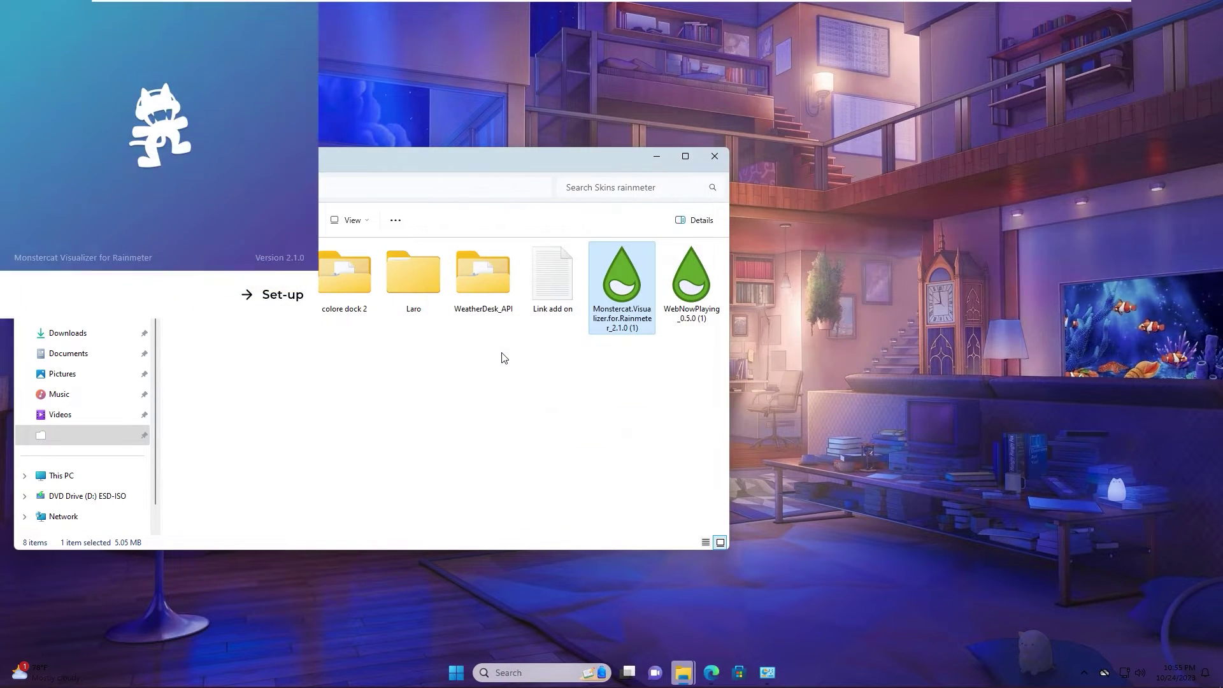
{"action": "right_click", "coordinate": [178, 229]}
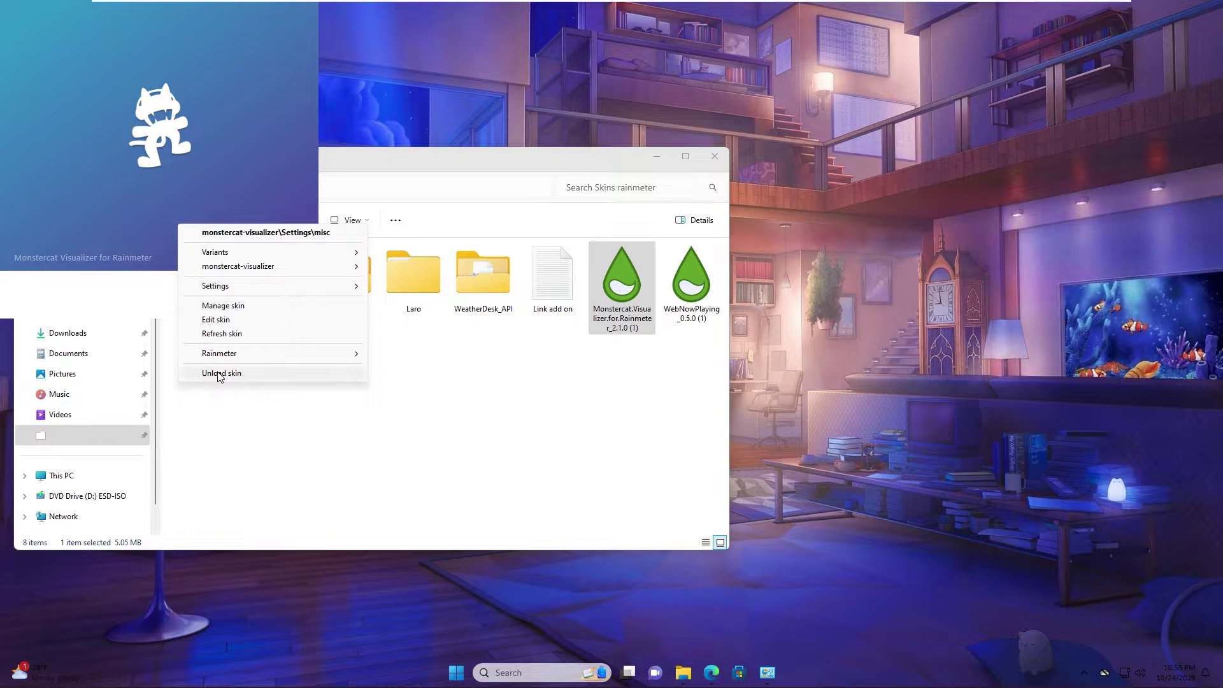
{"action": "left_click", "coordinate": [213, 376]}
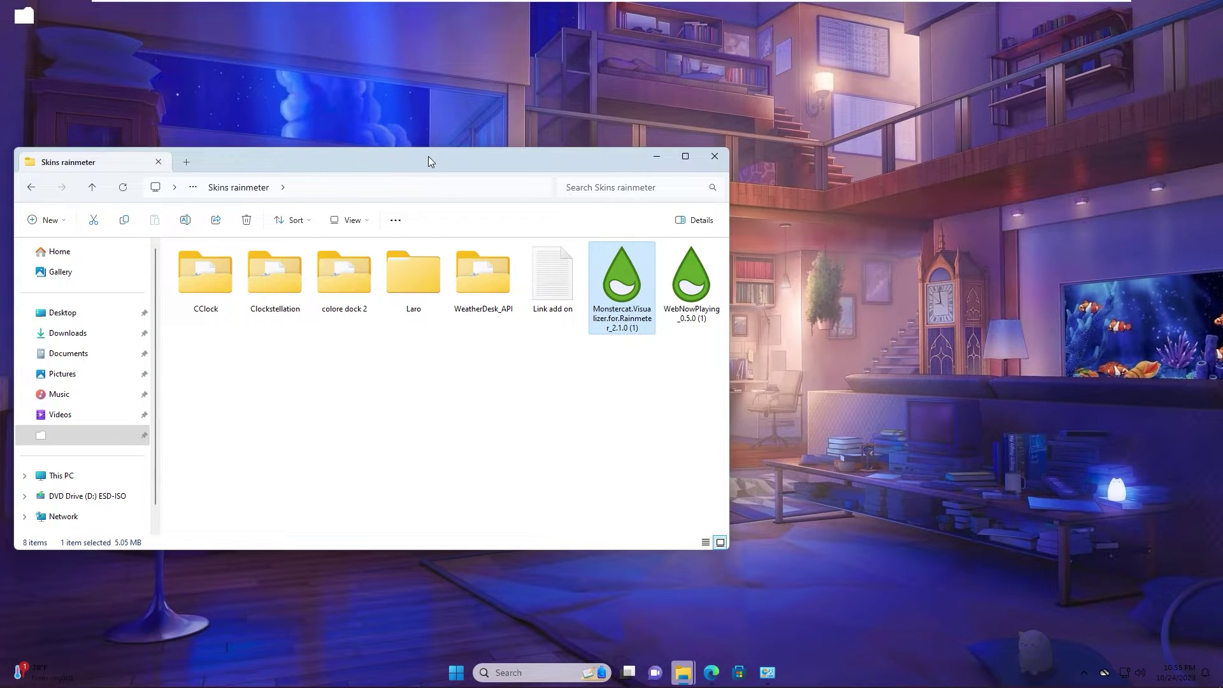
- Install the WebNowPlaying .rmskin package from the Skins rainmeter folder
{"action": "left_click_drag", "start_coordinate": [427, 155], "coordinate": [650, 190]}
{"action": "double_click", "coordinate": [908, 329]}
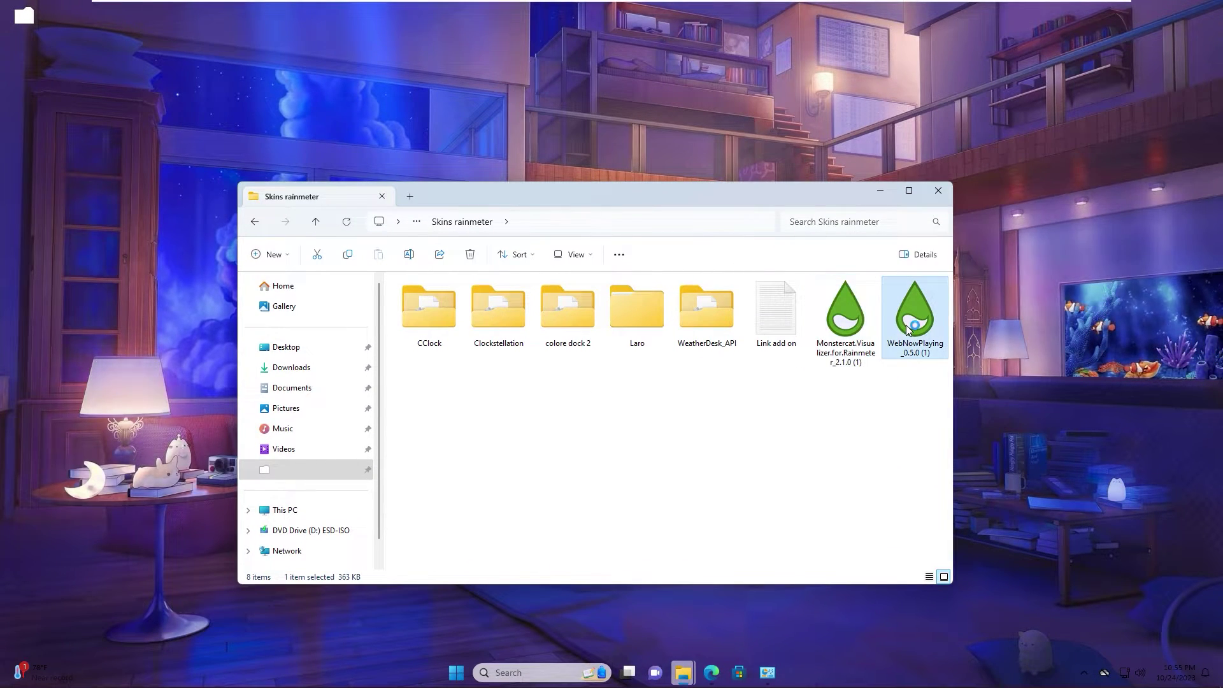
{"action": "left_click", "coordinate": [657, 433]}
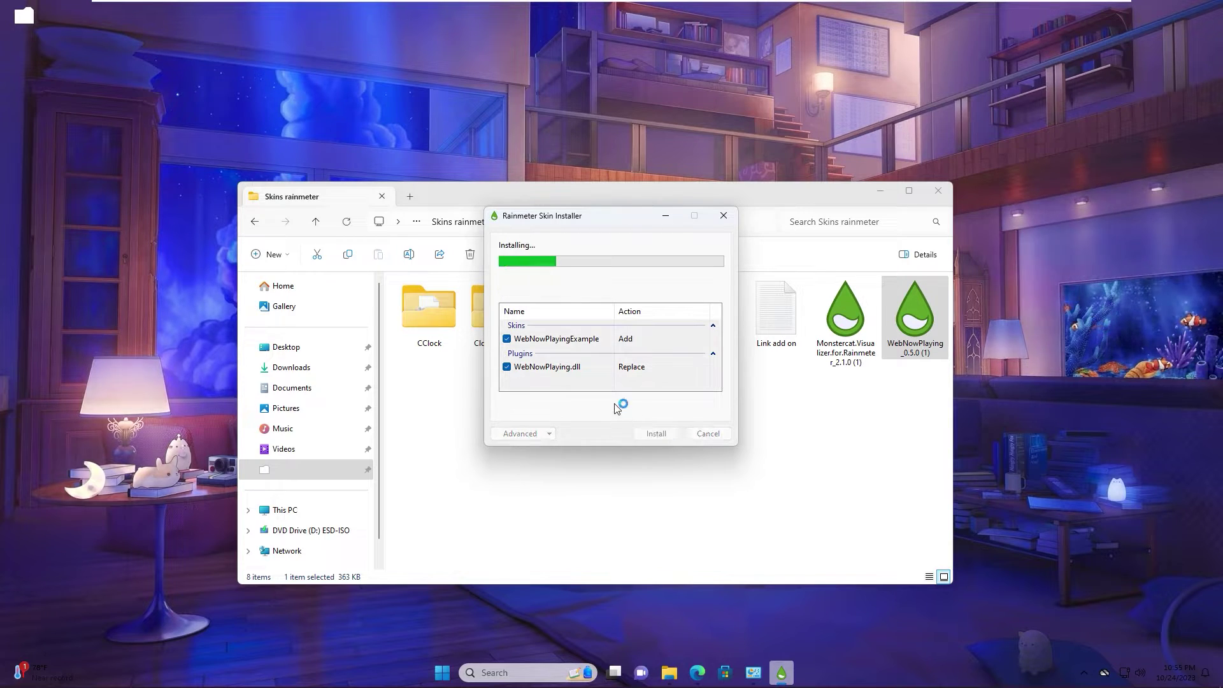
- Load the CClock clock skin over the upper window area, positioned On desktop
{"action": "left_click", "coordinate": [939, 192]}
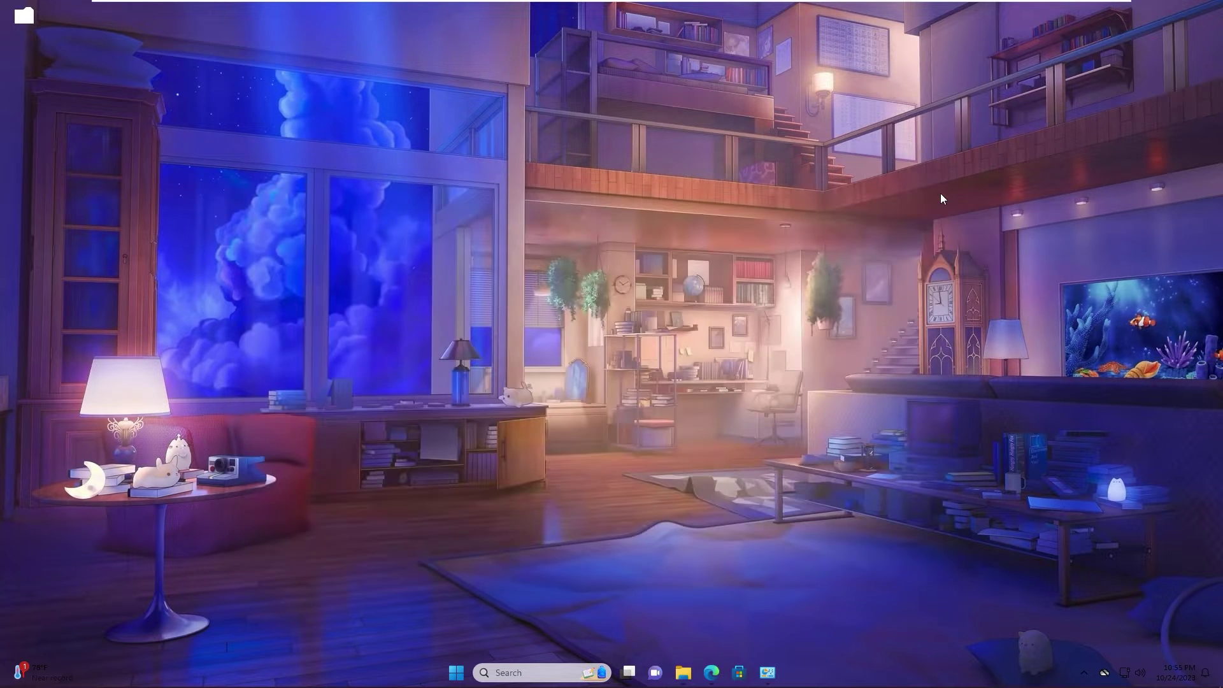
{"action": "left_click", "coordinate": [1083, 674]}
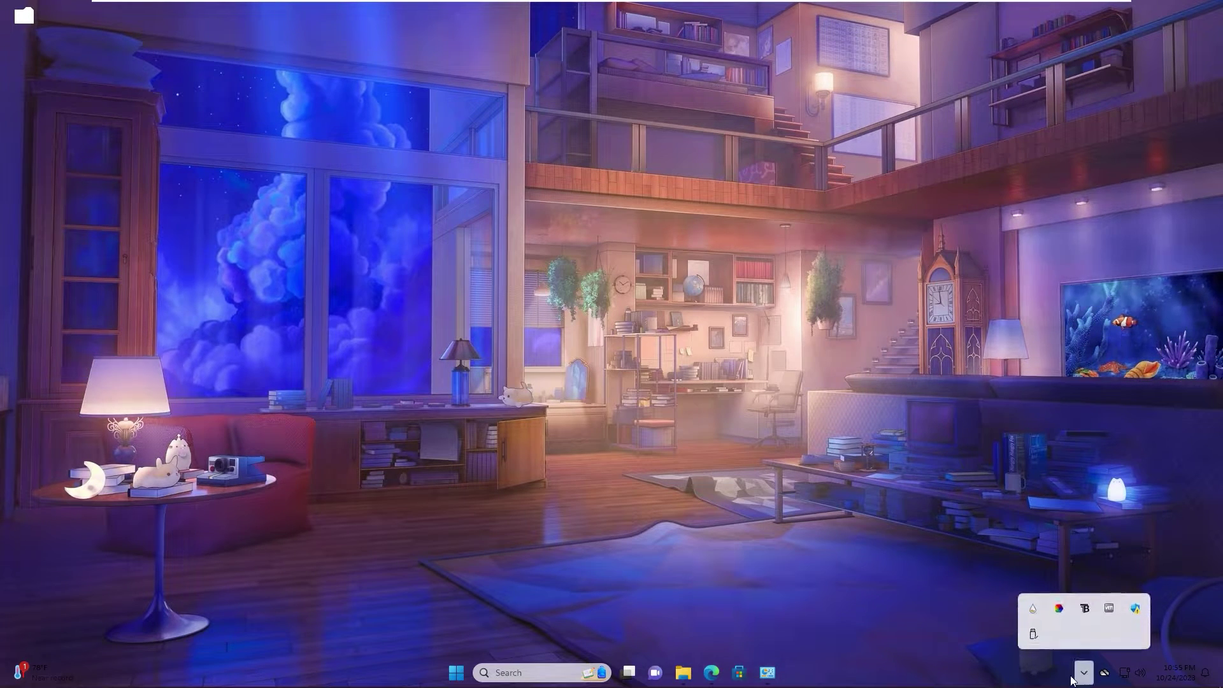
{"action": "left_click", "coordinate": [1032, 612]}
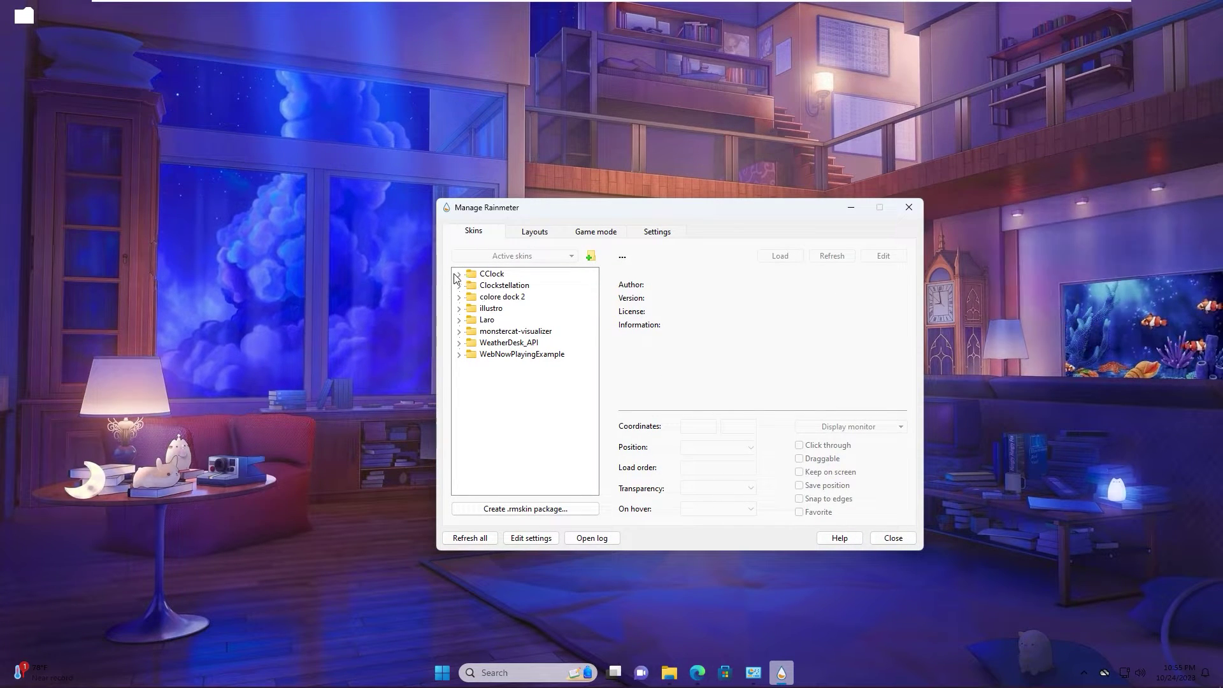
{"action": "left_click", "coordinate": [458, 275]}
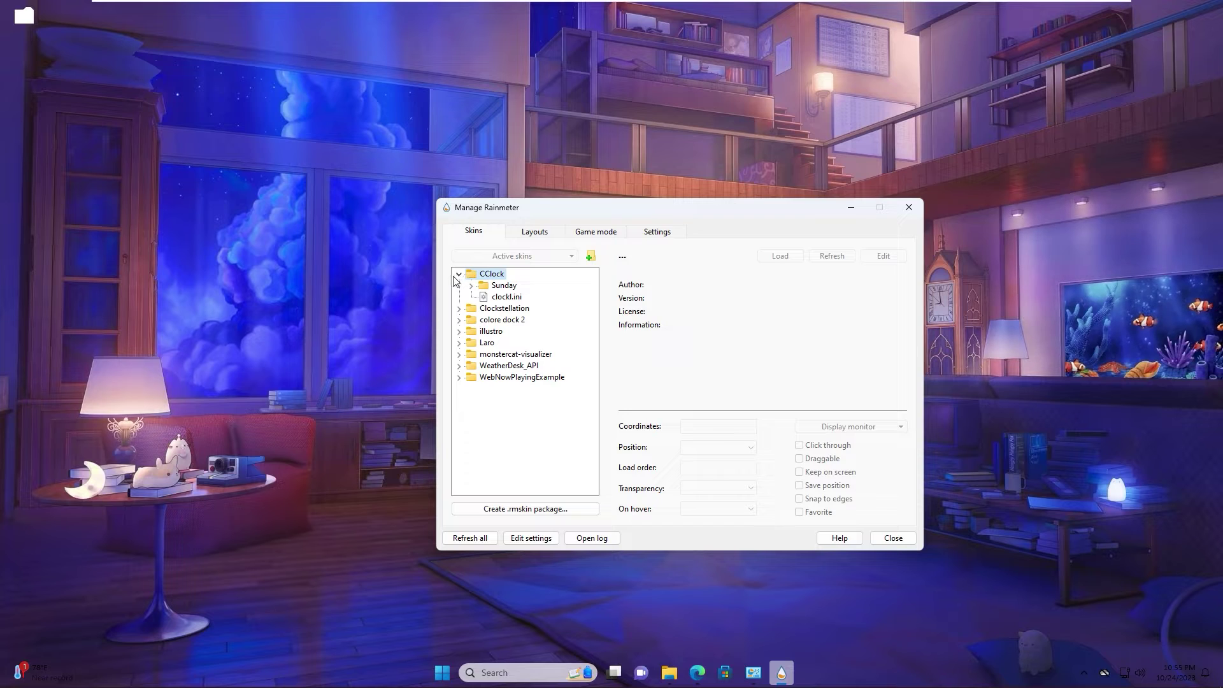
{"action": "double_click", "coordinate": [503, 298]}
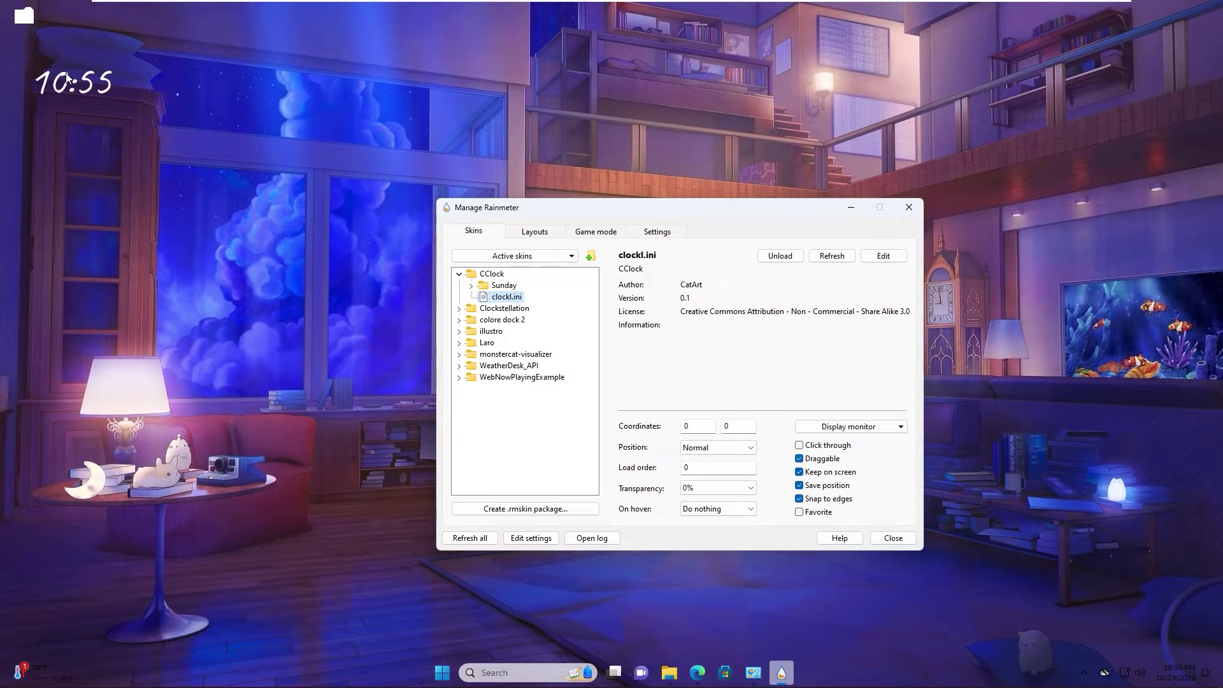
{"action": "left_click_drag", "start_coordinate": [65, 78], "coordinate": [308, 102]}
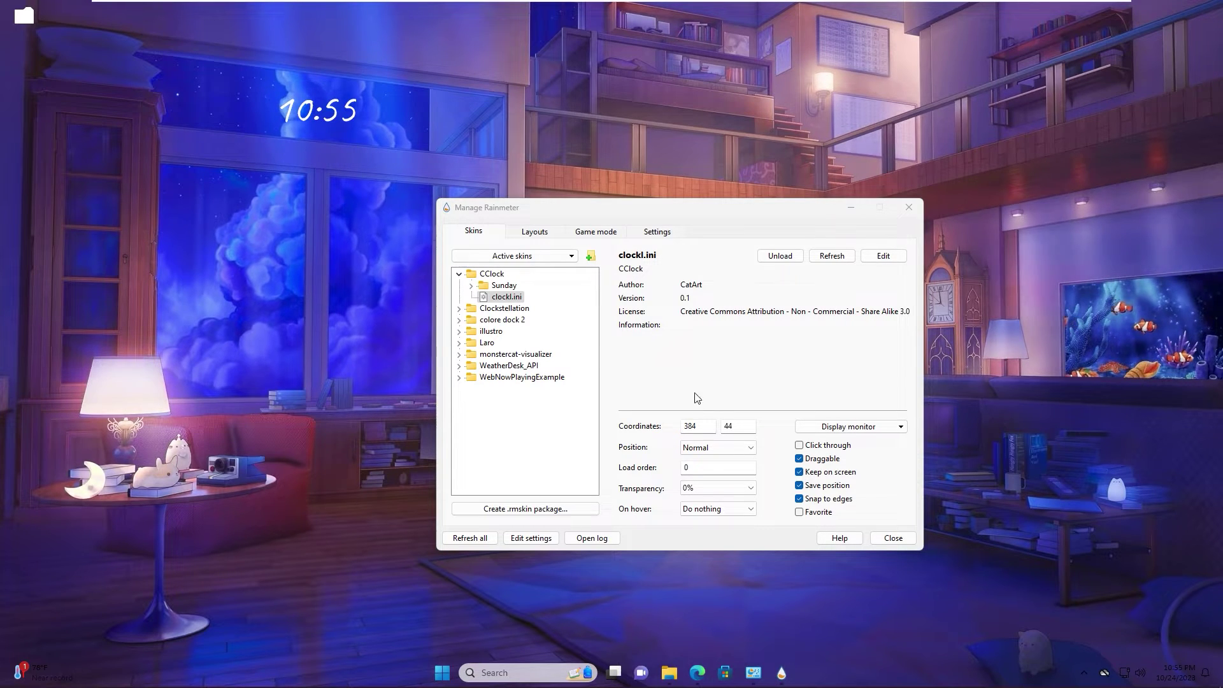
{"action": "left_click", "coordinate": [708, 449]}
{"action": "left_click", "coordinate": [702, 467]}
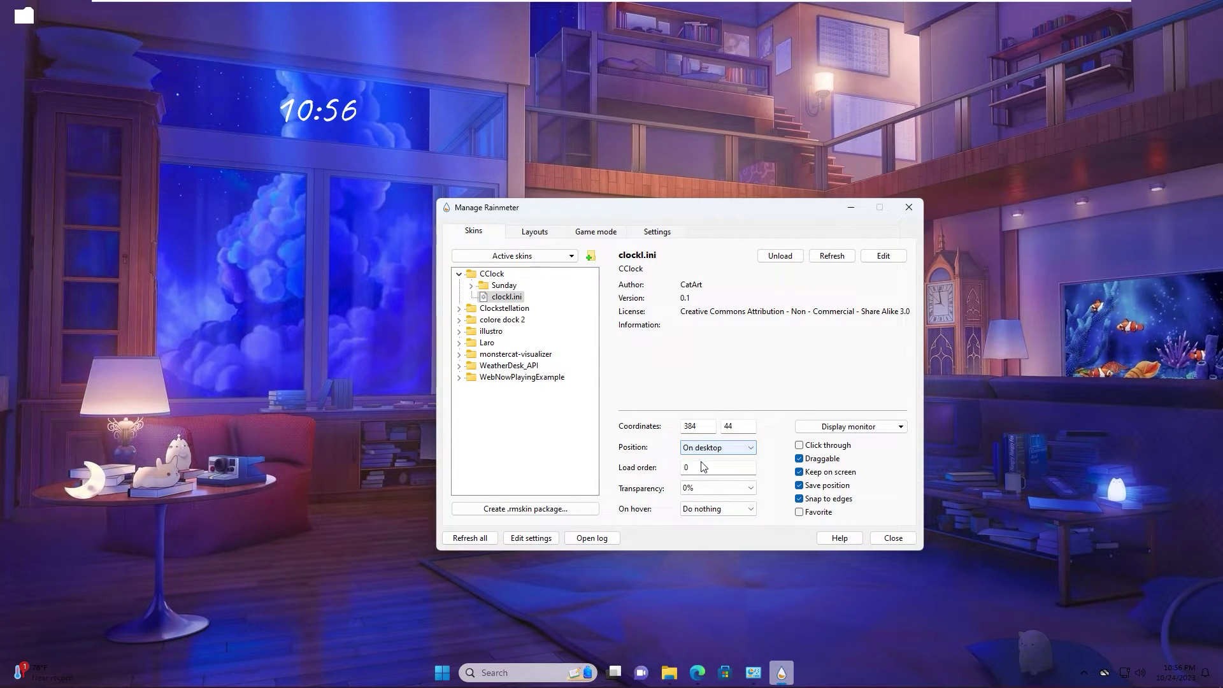
- Load the Clockstellation skin onto the left window, positioned On desktop
{"action": "left_click", "coordinate": [459, 309]}
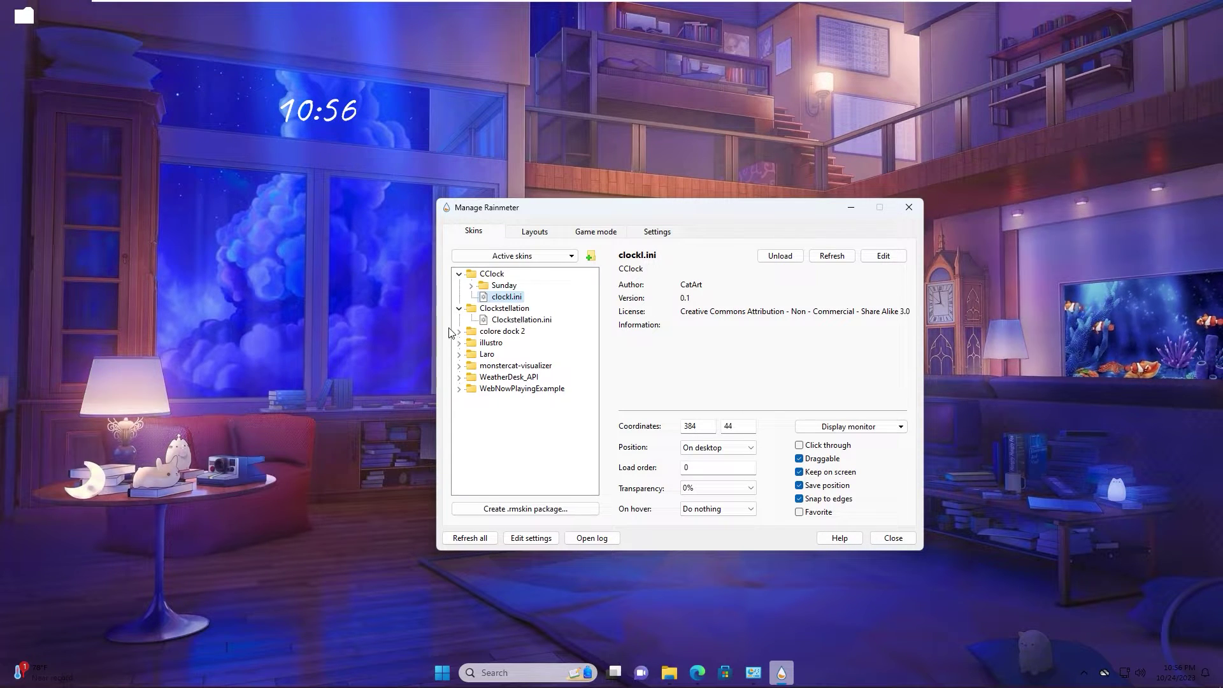
{"action": "double_click", "coordinate": [509, 319]}
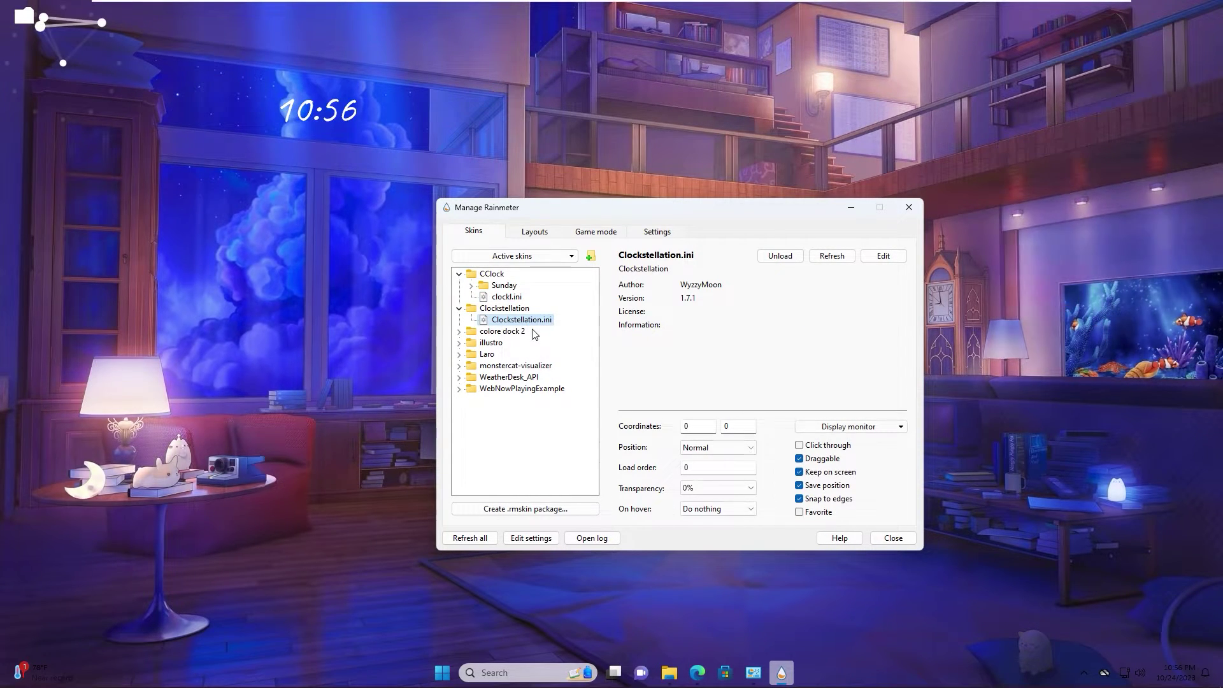
{"action": "left_click_drag", "start_coordinate": [51, 26], "coordinate": [180, 228]}
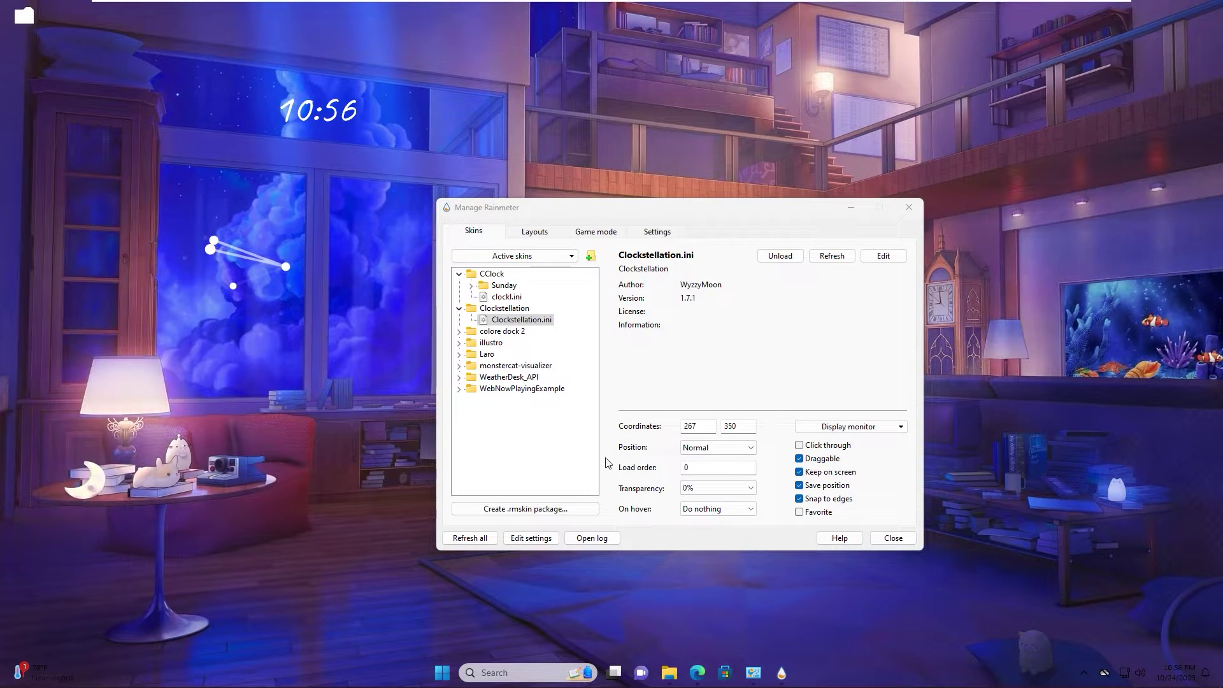
{"action": "left_click", "coordinate": [719, 448]}
{"action": "left_click", "coordinate": [700, 467]}
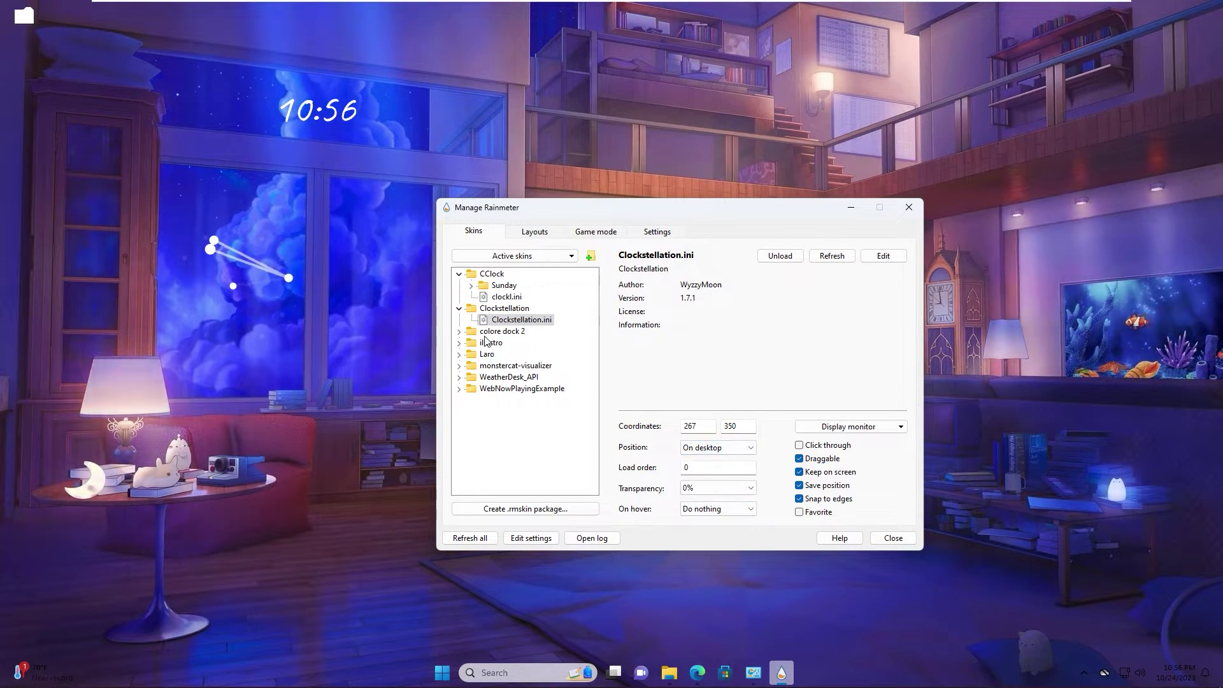
{"action": "left_click", "coordinate": [458, 308]}
- Load the colore dock 2 chrome icon and set its position to On desktop
{"action": "left_click", "coordinate": [459, 273]}
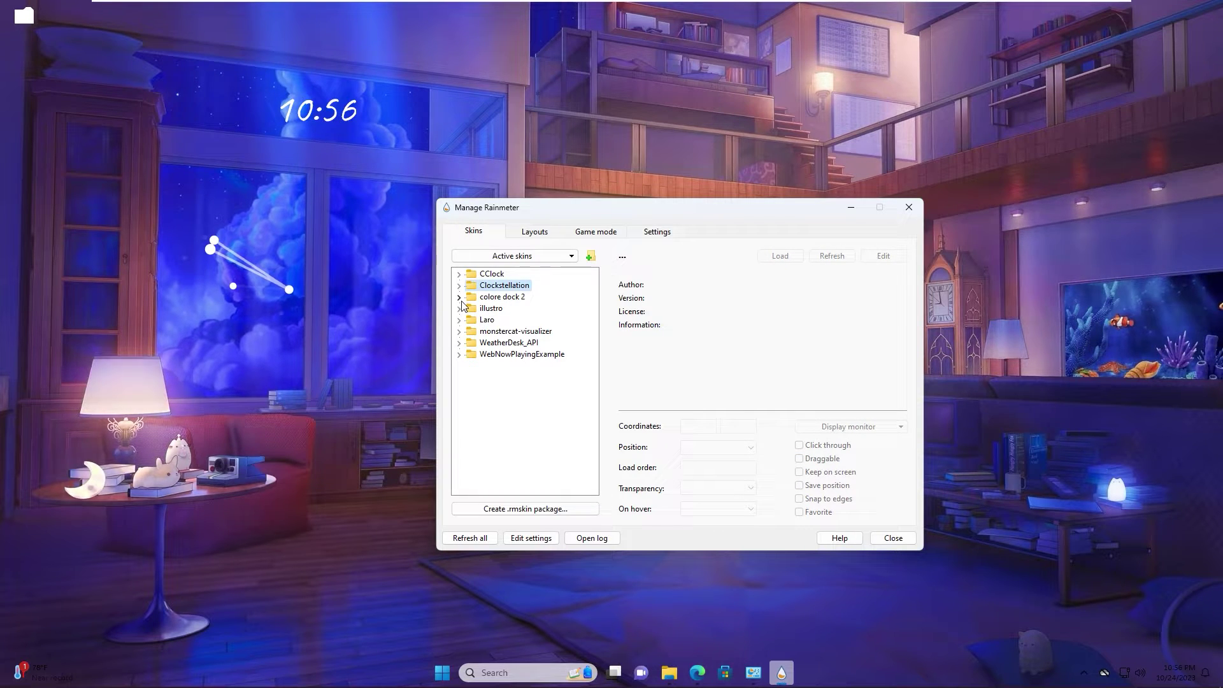
{"action": "left_click", "coordinate": [459, 297]}
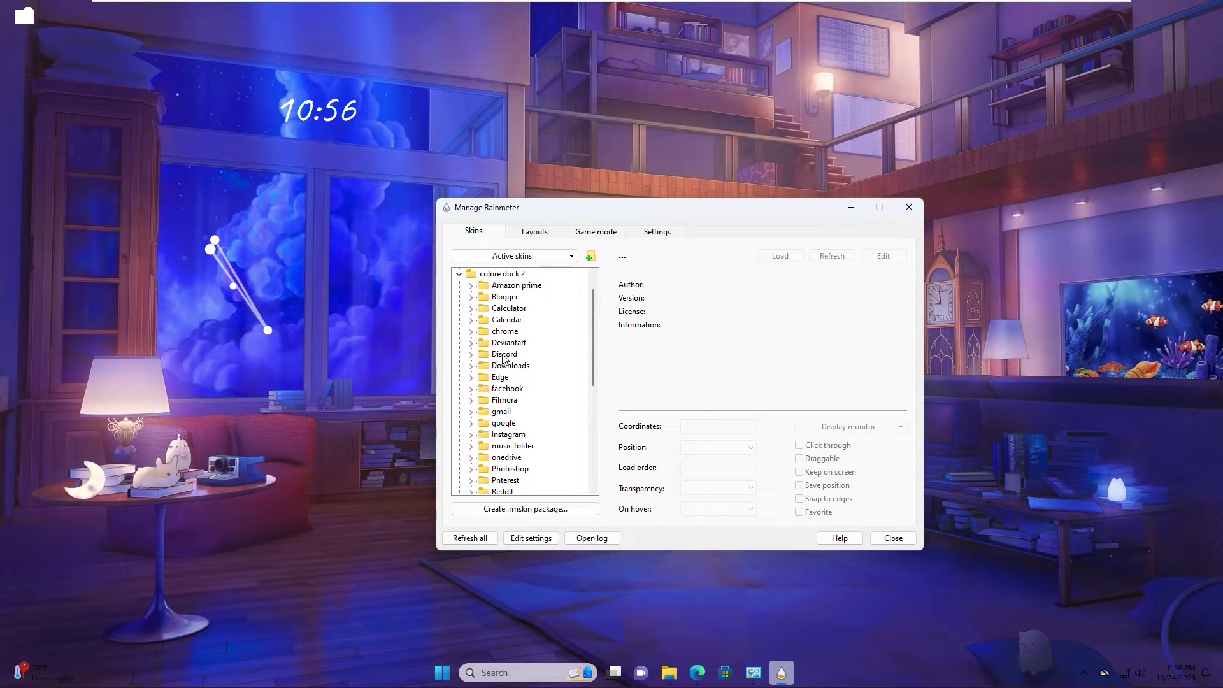
{"action": "scroll", "coordinate": [503, 363], "scroll_direction": "down", "scroll_amount": 1}
{"action": "scroll", "coordinate": [503, 364], "scroll_direction": "up", "scroll_amount": 1}
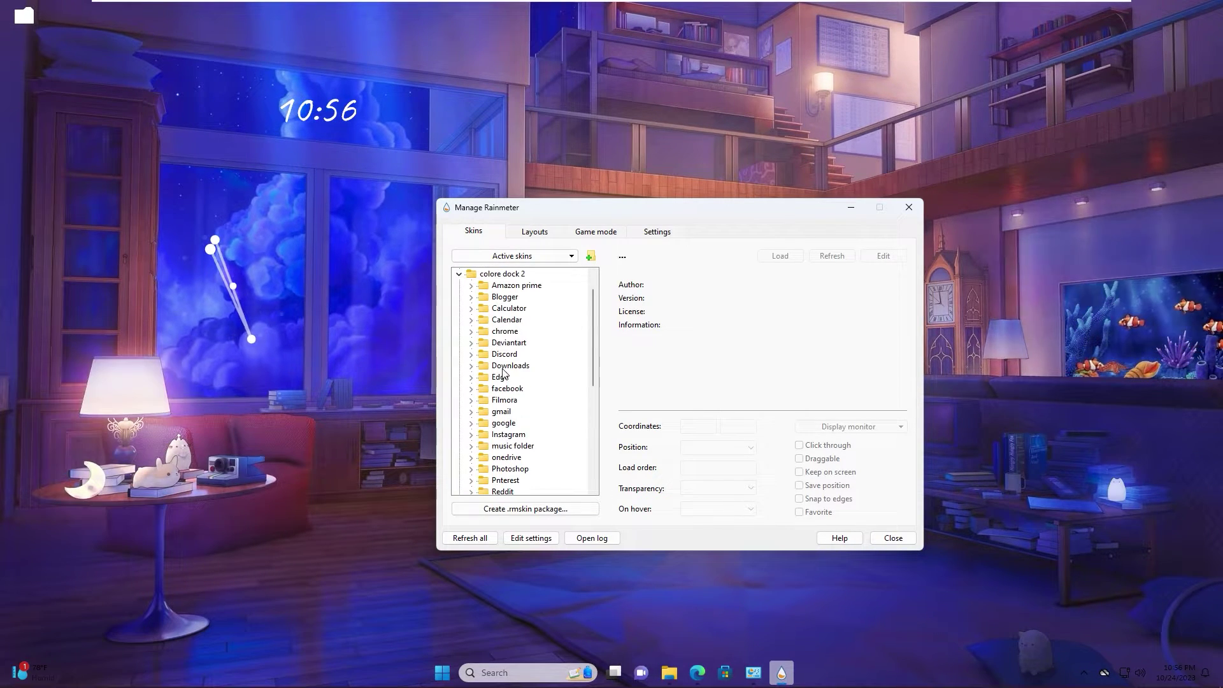
{"action": "left_click", "coordinate": [471, 331]}
{"action": "right_click", "coordinate": [498, 343]}
{"action": "left_click", "coordinate": [528, 354]}
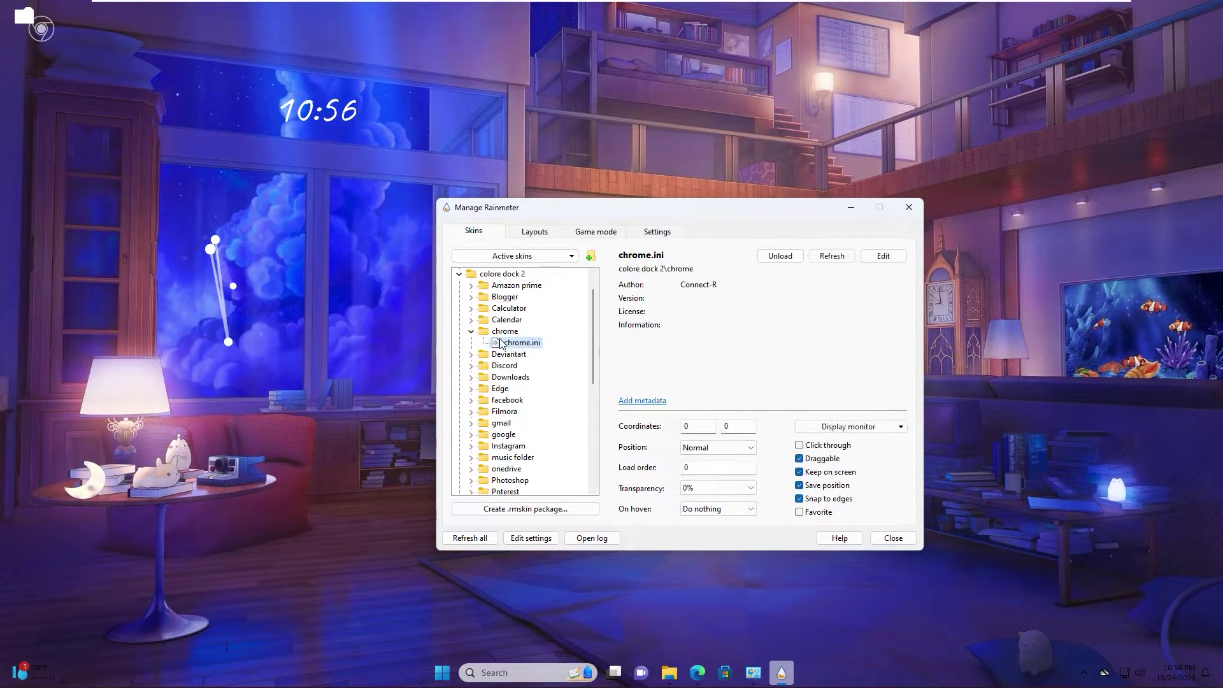
{"action": "left_click", "coordinate": [718, 447]}
{"action": "left_click", "coordinate": [707, 499]}
- Load the Downloads and settings dock icons, setting settings to On desktop
{"action": "left_click", "coordinate": [471, 377]}
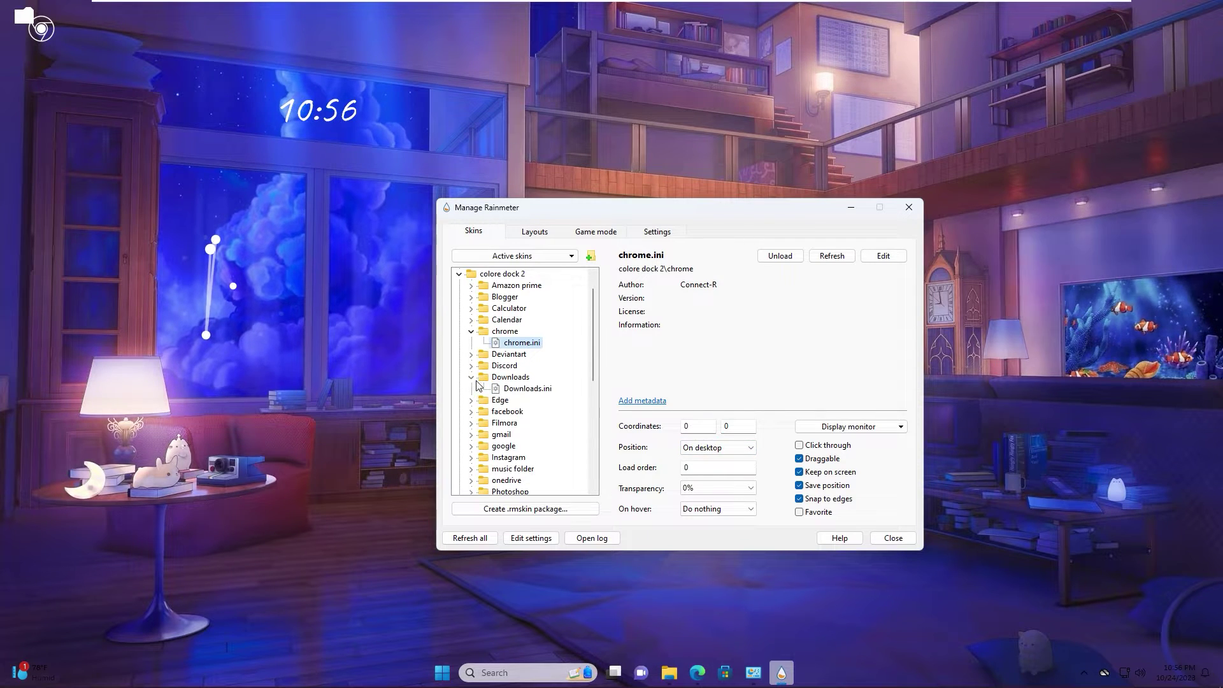
{"action": "right_click", "coordinate": [514, 389]}
{"action": "left_click", "coordinate": [543, 393]}
{"action": "scroll", "coordinate": [471, 414], "scroll_direction": "down", "scroll_amount": 3}
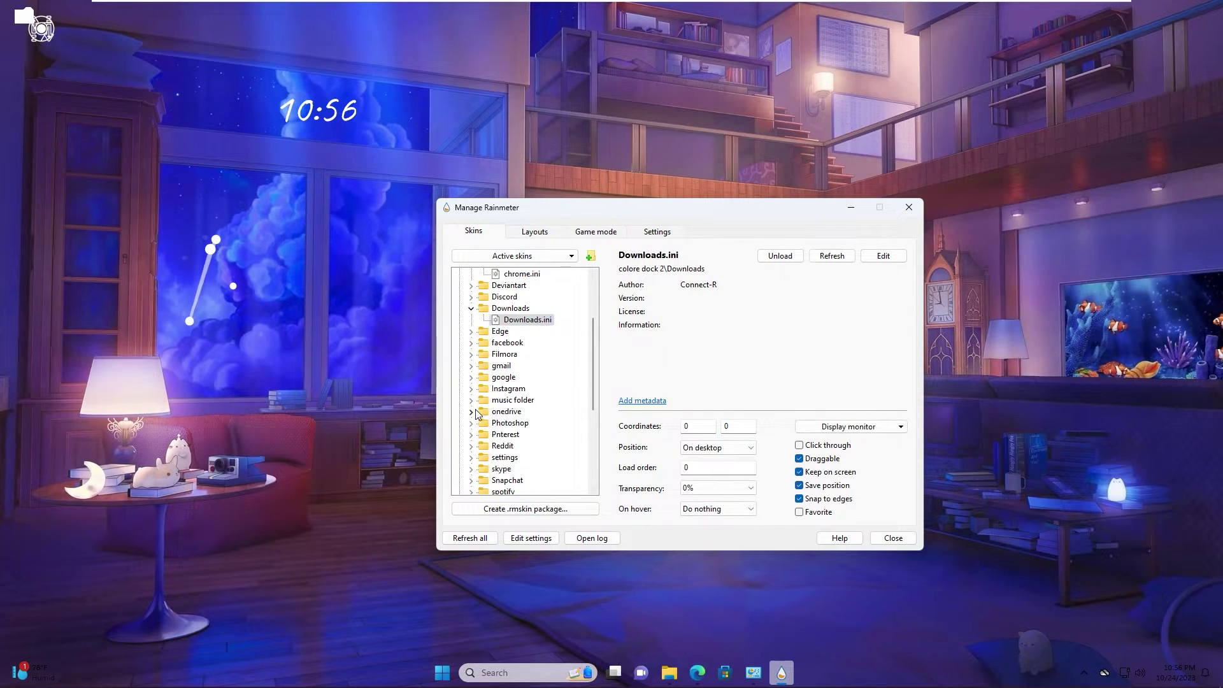
{"action": "scroll", "coordinate": [471, 417], "scroll_direction": "down", "scroll_amount": 1}
{"action": "left_click", "coordinate": [471, 388]}
{"action": "right_click", "coordinate": [537, 401]}
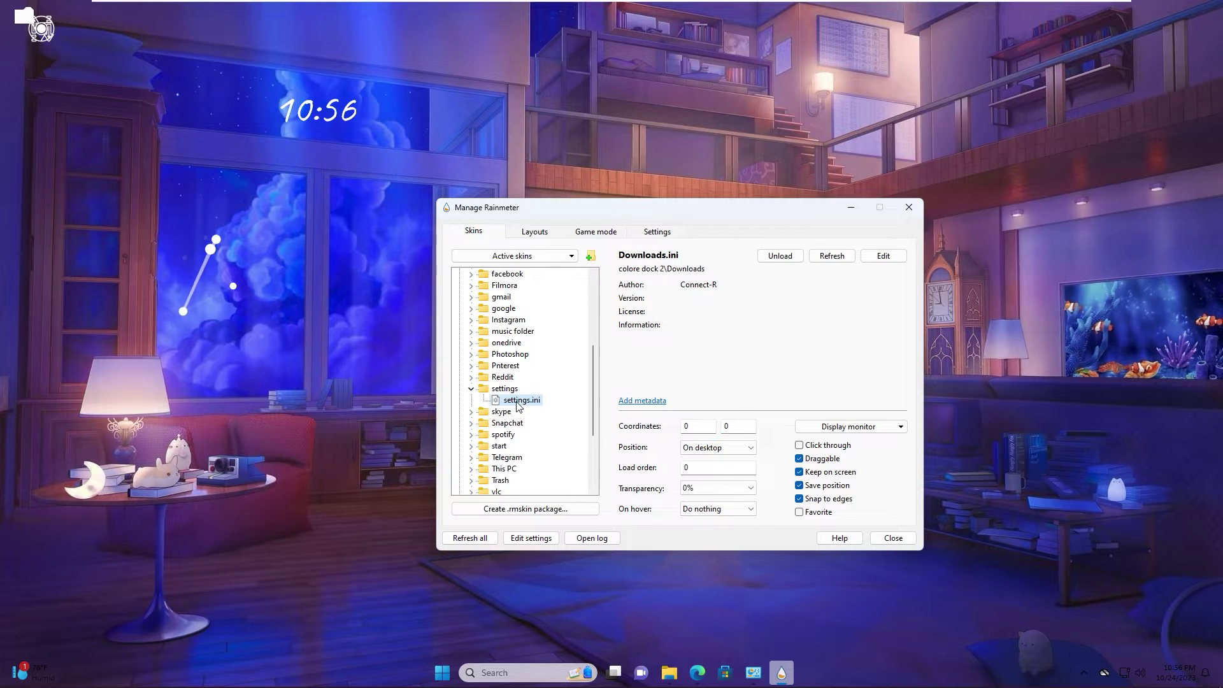
{"action": "left_click", "coordinate": [546, 411]}
{"action": "left_click", "coordinate": [717, 448]}
{"action": "left_click", "coordinate": [707, 500]}
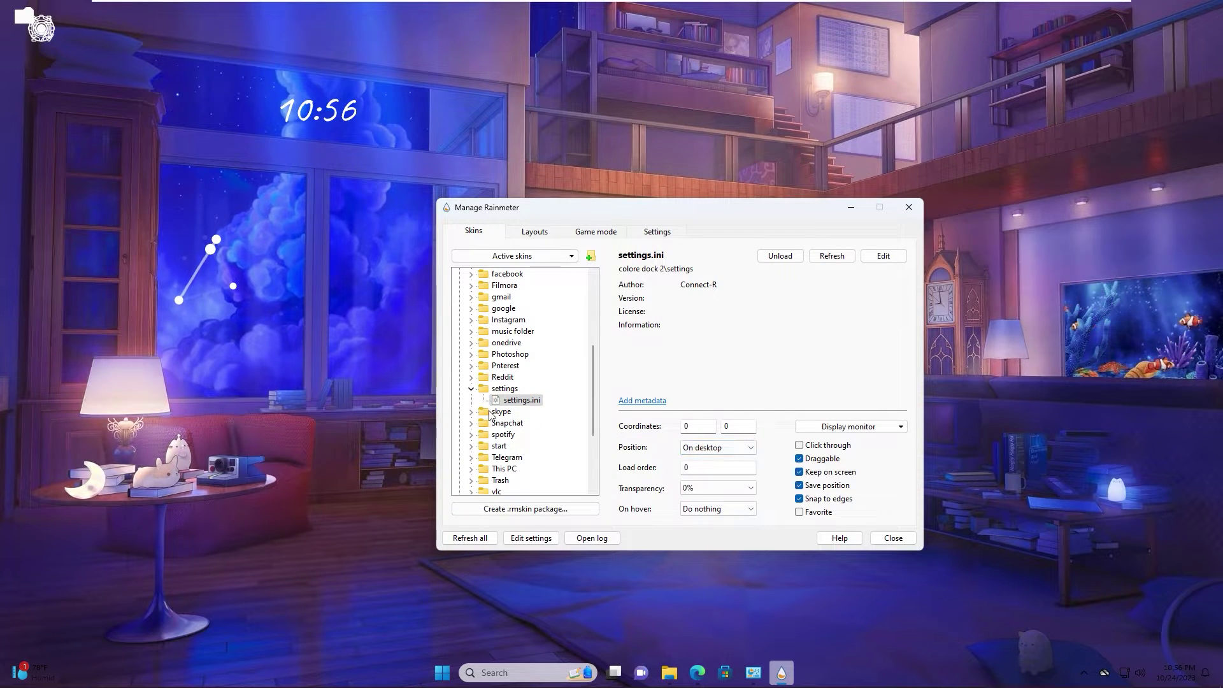
- Load the This PC dock icon and set its position to On desktop
{"action": "scroll", "coordinate": [474, 431], "scroll_direction": "down", "scroll_amount": 2}
{"action": "left_click", "coordinate": [521, 411]}
{"action": "right_click", "coordinate": [531, 411]}
{"action": "left_click", "coordinate": [546, 422]}
{"action": "left_click", "coordinate": [718, 447]}
{"action": "left_click", "coordinate": [699, 460]}
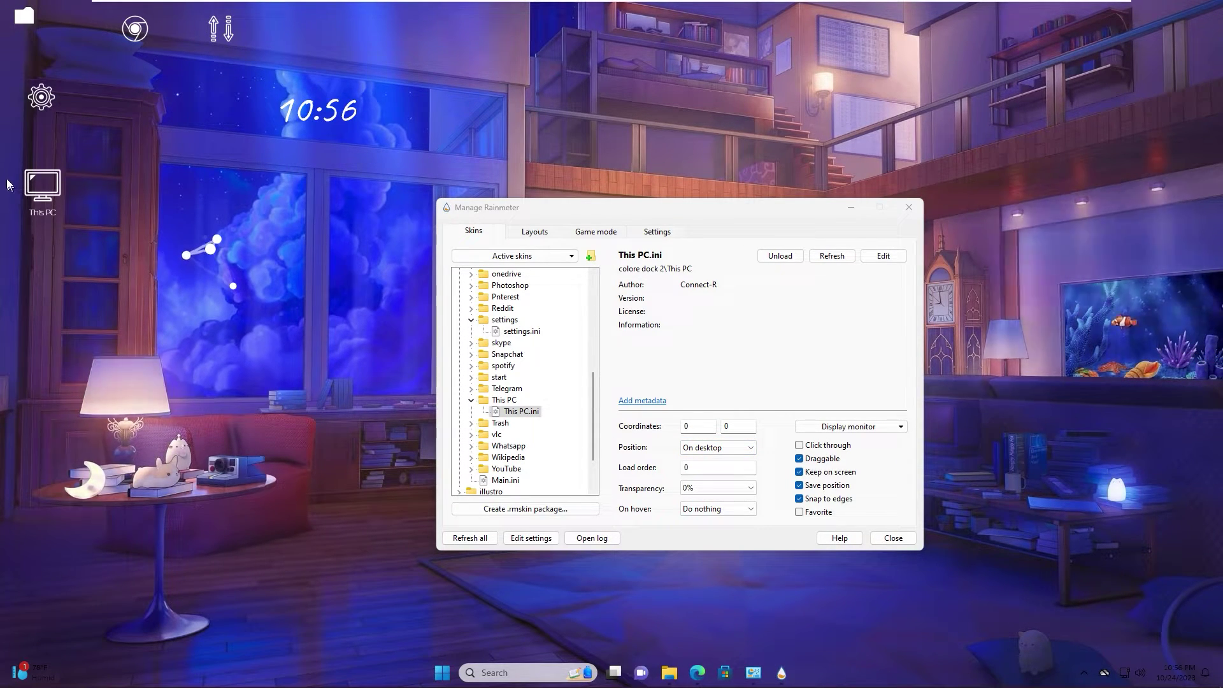
{"action": "scroll", "coordinate": [484, 331], "scroll_direction": "up", "scroll_amount": 8}
- Load Laro's Date.ini skin with its position set to On desktop
{"action": "left_click", "coordinate": [459, 297]}
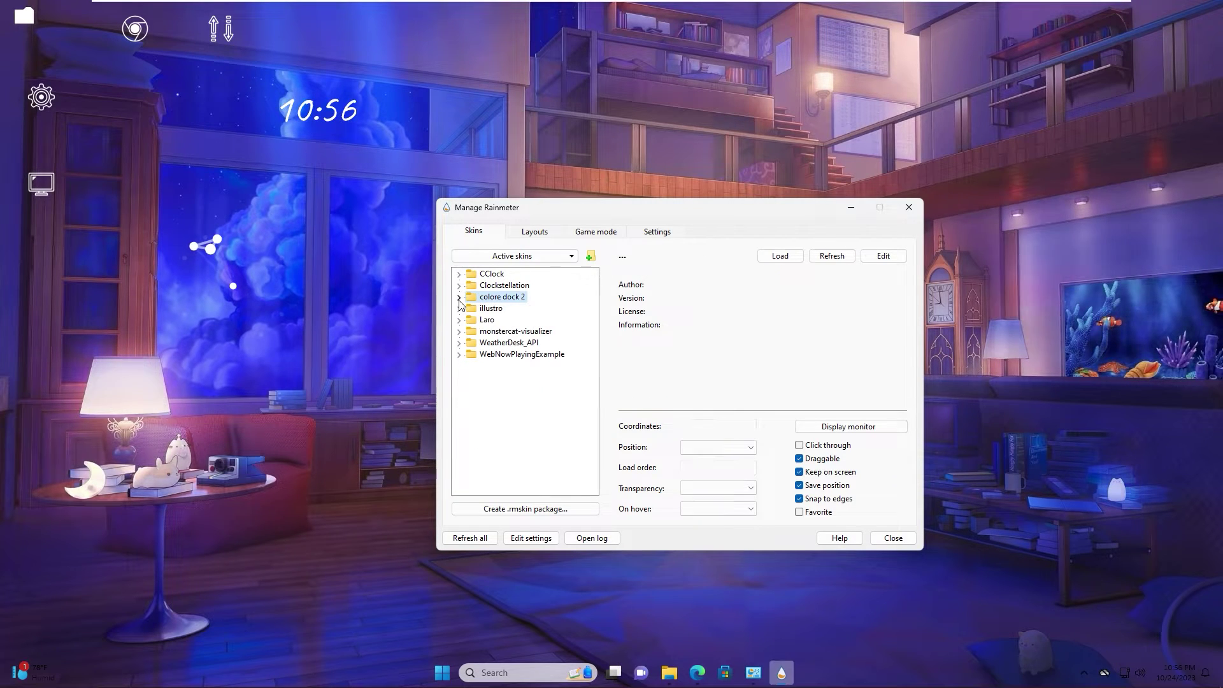
{"action": "left_click", "coordinate": [459, 320]}
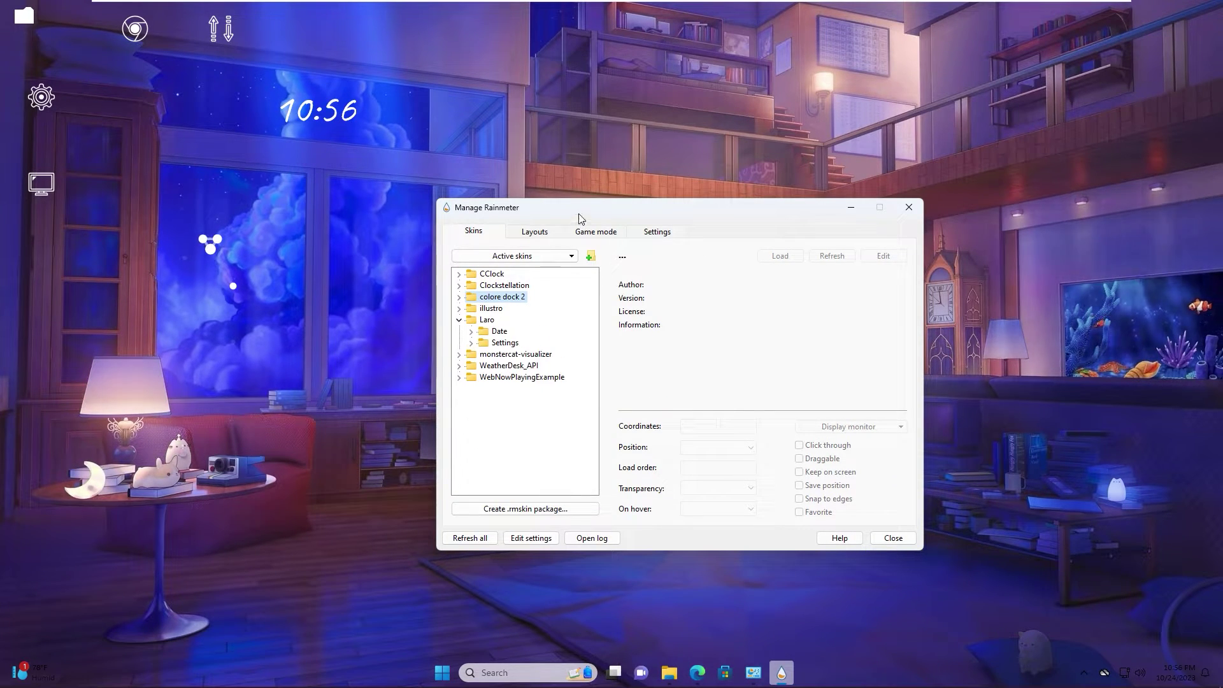
{"action": "left_click_drag", "start_coordinate": [579, 212], "coordinate": [772, 218]}
{"action": "left_click", "coordinate": [663, 350]}
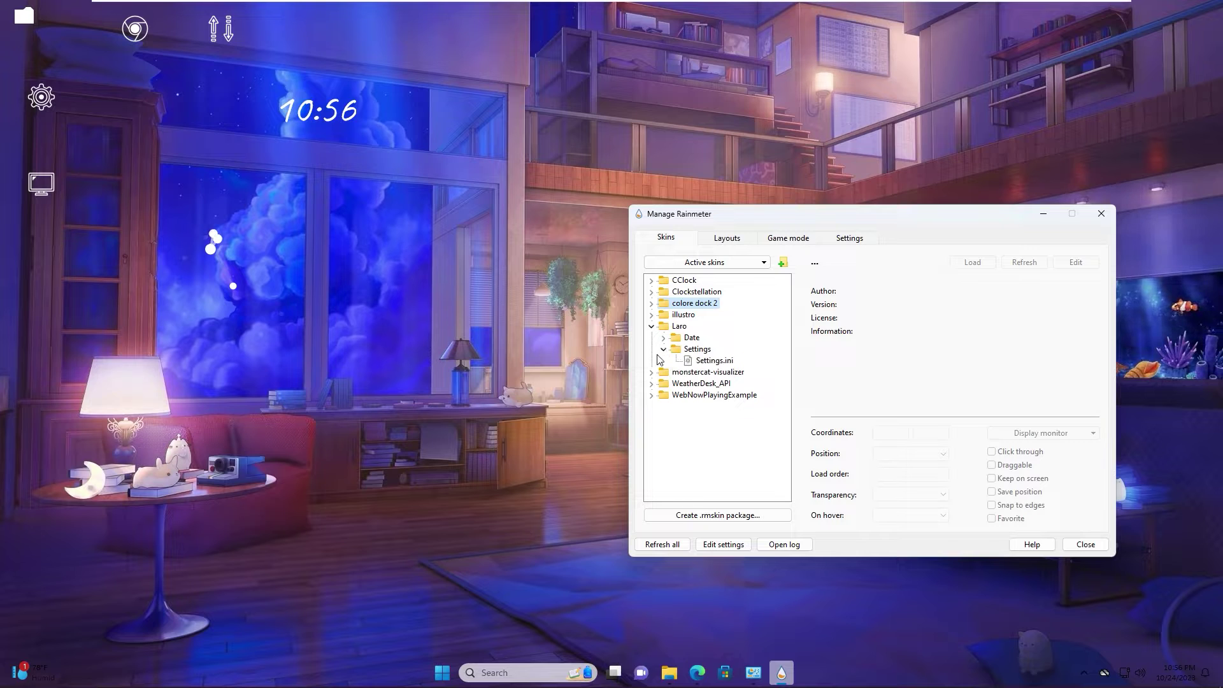
{"action": "left_click", "coordinate": [663, 349]}
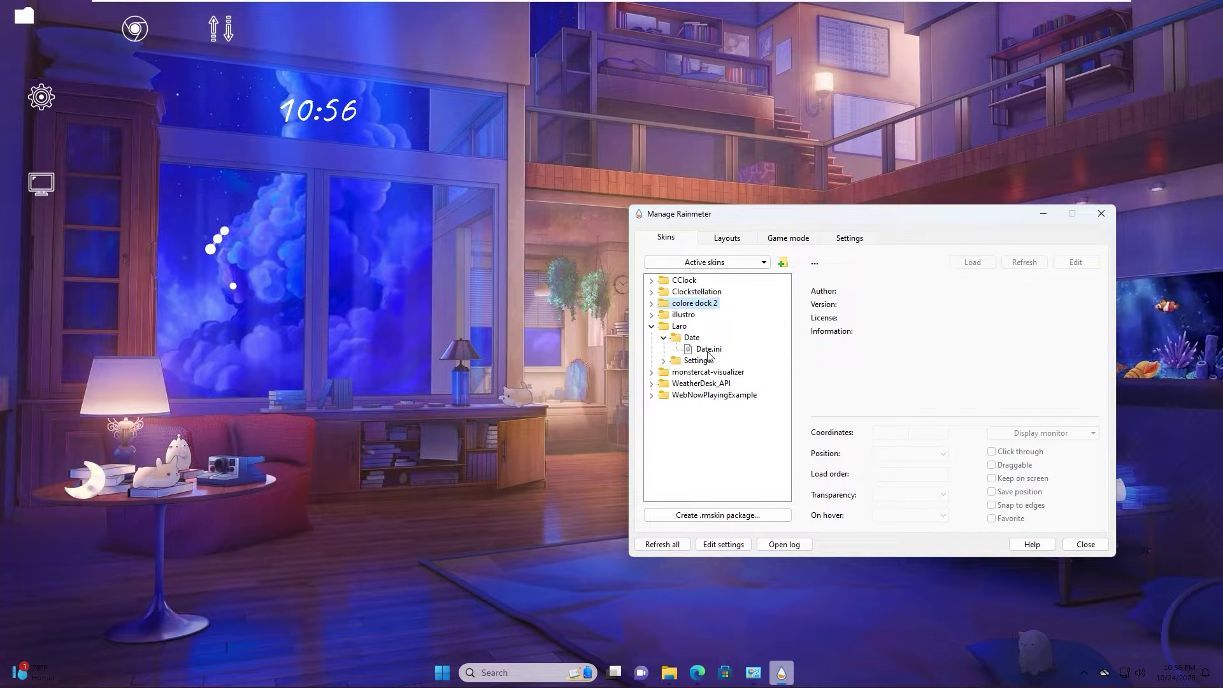
{"action": "right_click", "coordinate": [709, 355]}
{"action": "left_click", "coordinate": [739, 360]}
{"action": "left_click", "coordinate": [897, 455]}
{"action": "left_click", "coordinate": [894, 464]}
- Drag the October calendar to the screen centre and collapse the Laro folder
{"action": "left_click_drag", "start_coordinate": [786, 223], "coordinate": [157, 448]}
{"action": "left_click_drag", "start_coordinate": [136, 80], "coordinate": [479, 276]}
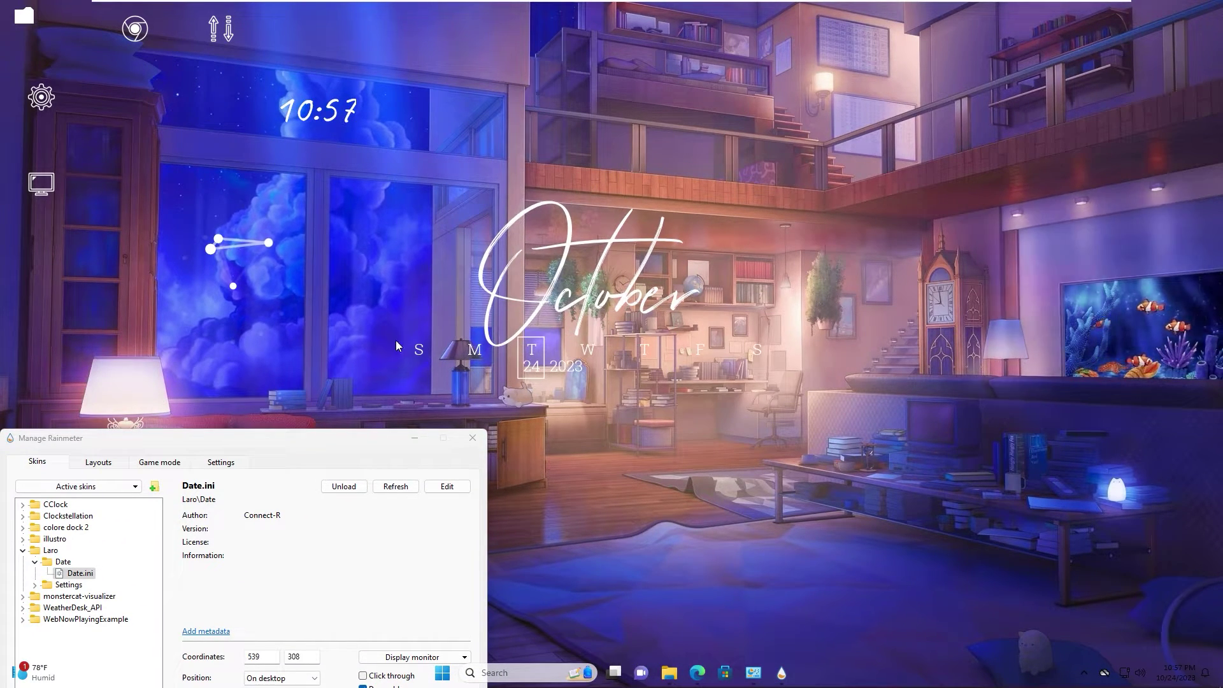
{"action": "left_click_drag", "start_coordinate": [273, 437], "coordinate": [904, 160]}
{"action": "left_click", "coordinate": [656, 274]}
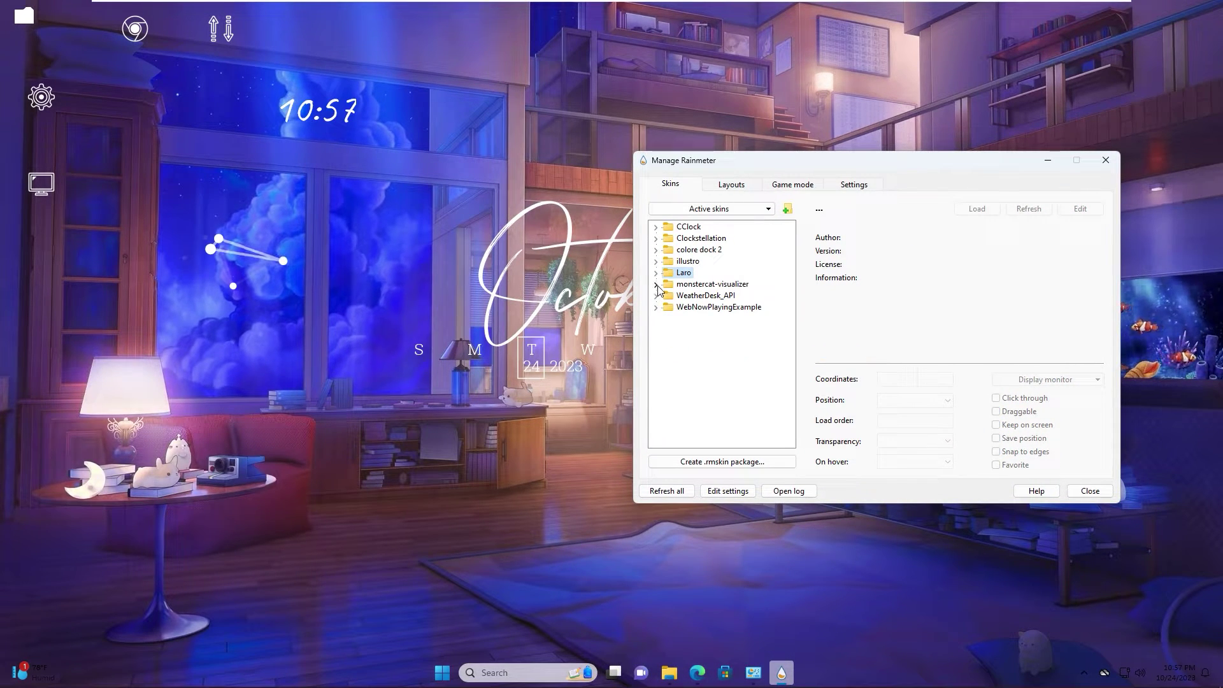
- Load the Monstercat visualizer.ini skin with position On desktop
{"action": "left_click", "coordinate": [656, 285]}
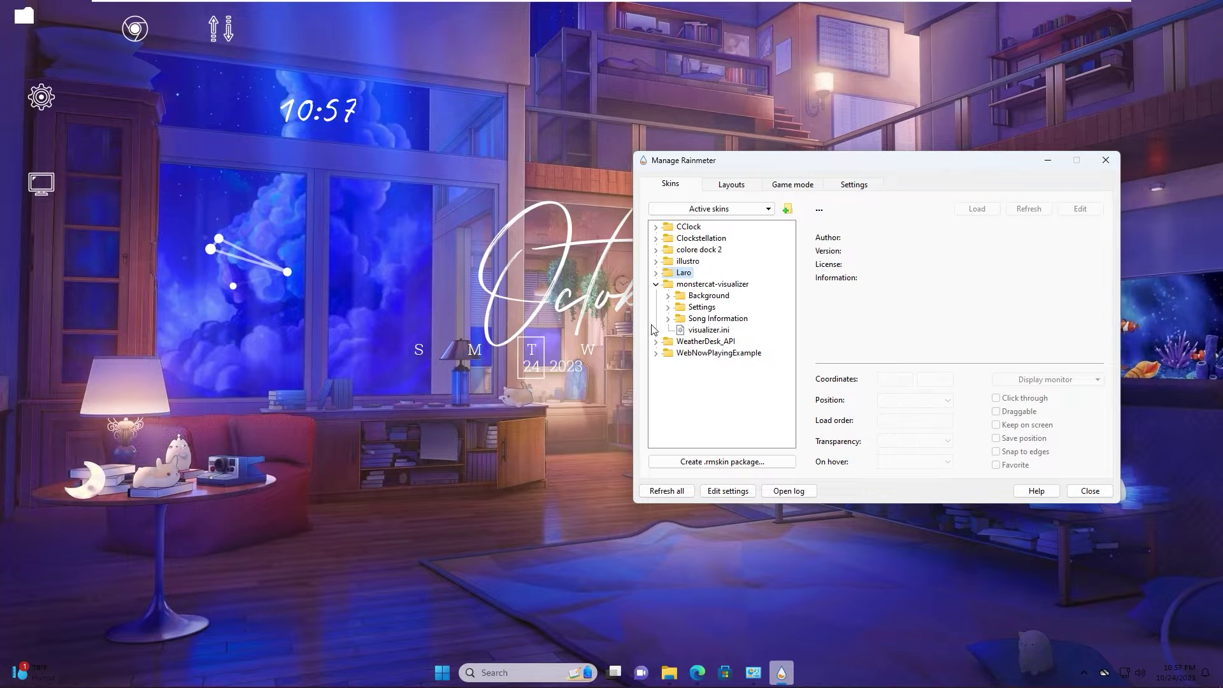
{"action": "right_click", "coordinate": [700, 332]}
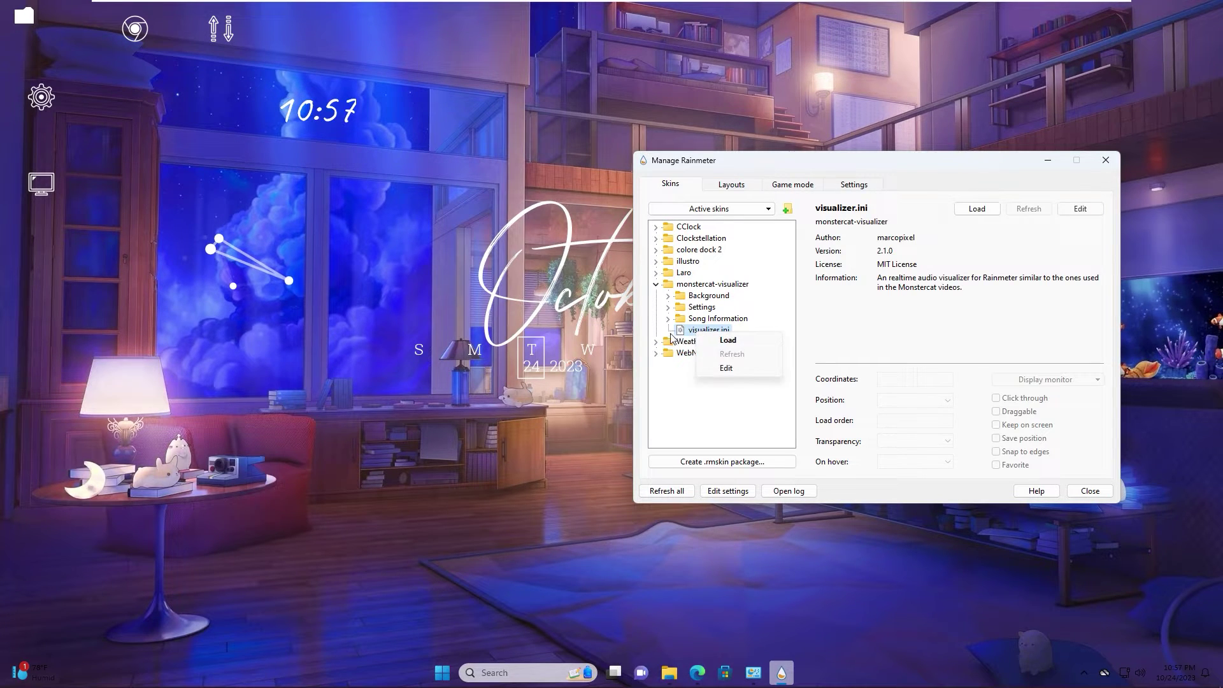
{"action": "left_click", "coordinate": [720, 342]}
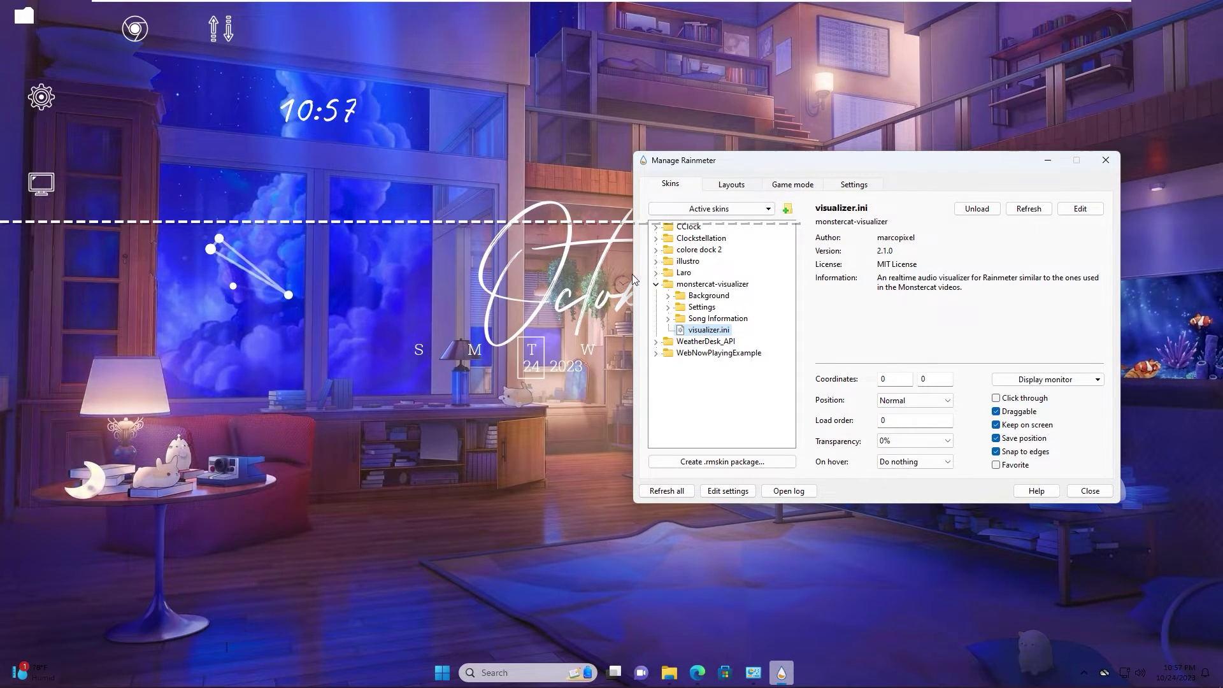
{"action": "left_click", "coordinate": [914, 400]}
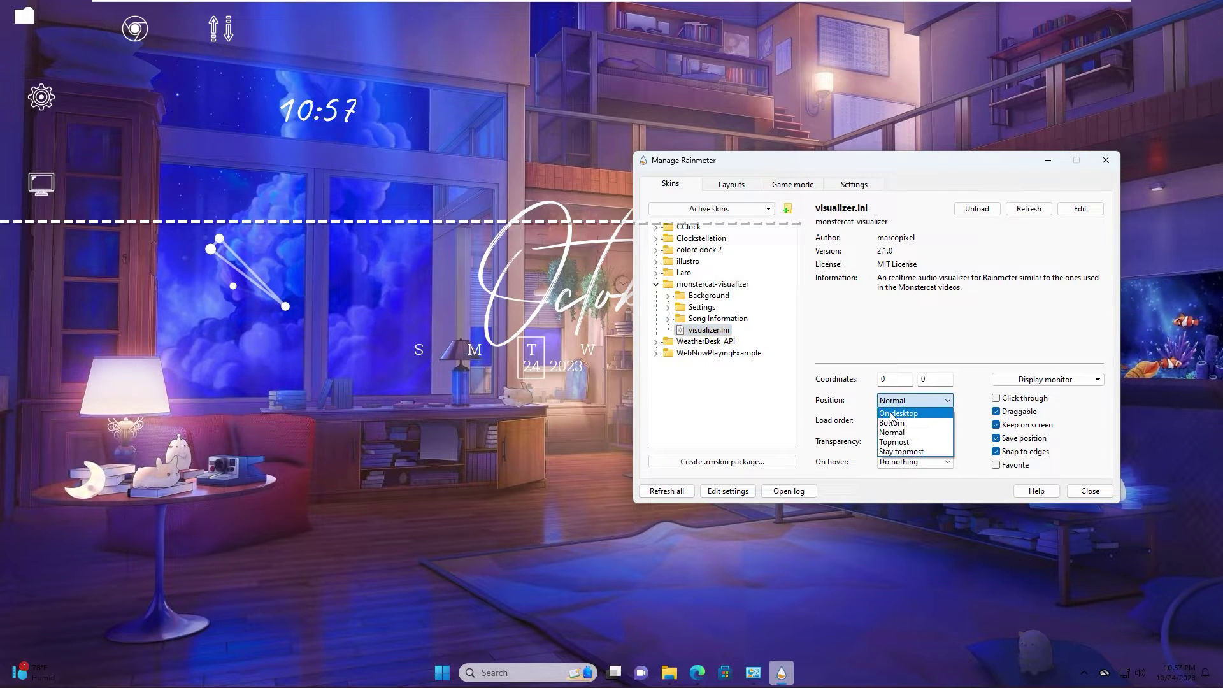
{"action": "left_click", "coordinate": [904, 453]}
- Load Song Information > Left.ini with position On desktop
{"action": "left_click", "coordinate": [668, 318]}
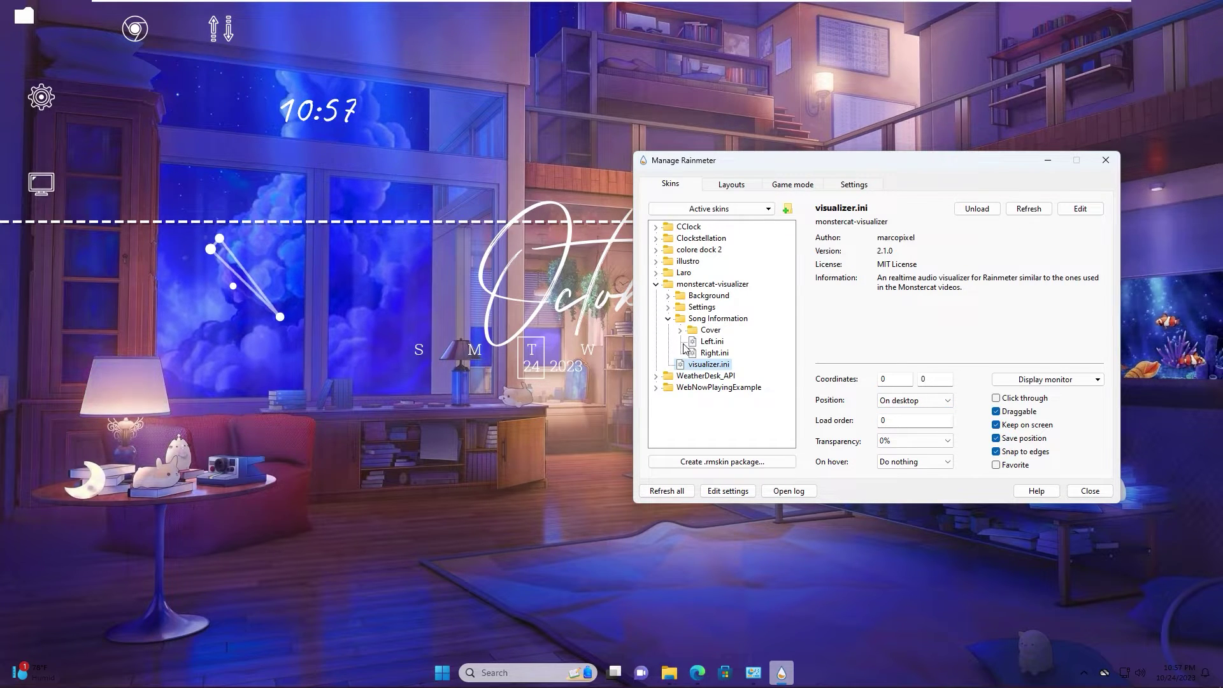
{"action": "right_click", "coordinate": [709, 345]}
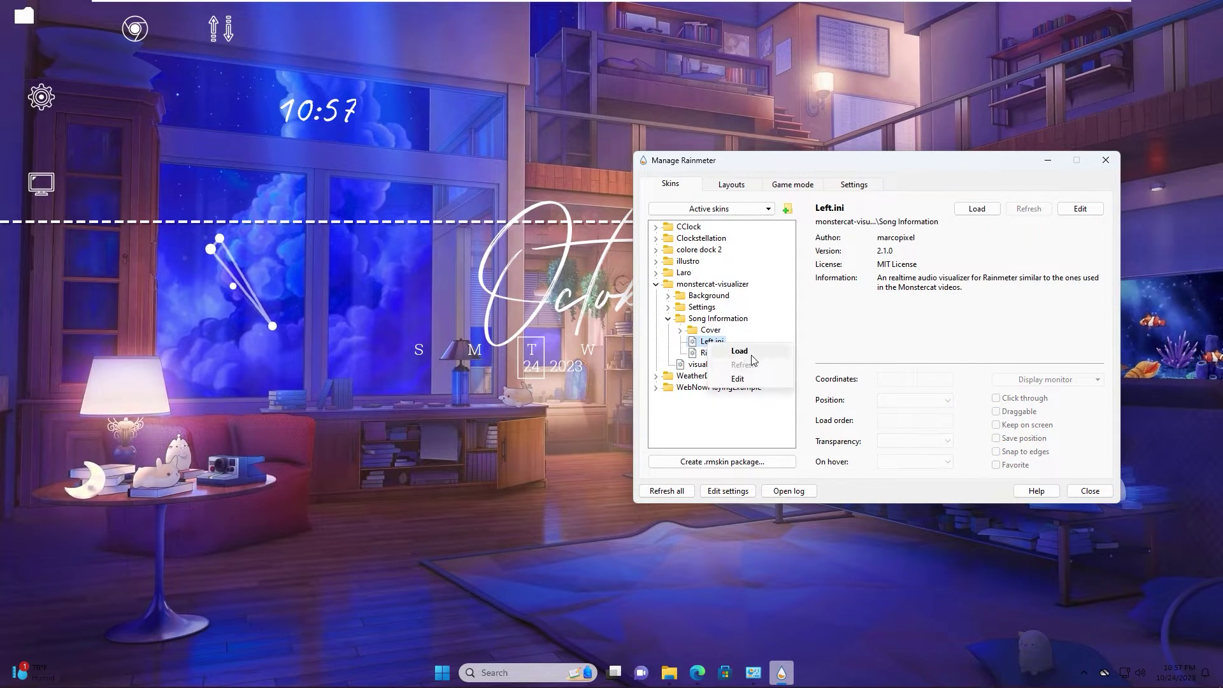
{"action": "left_click", "coordinate": [742, 352]}
{"action": "left_click", "coordinate": [914, 400]}
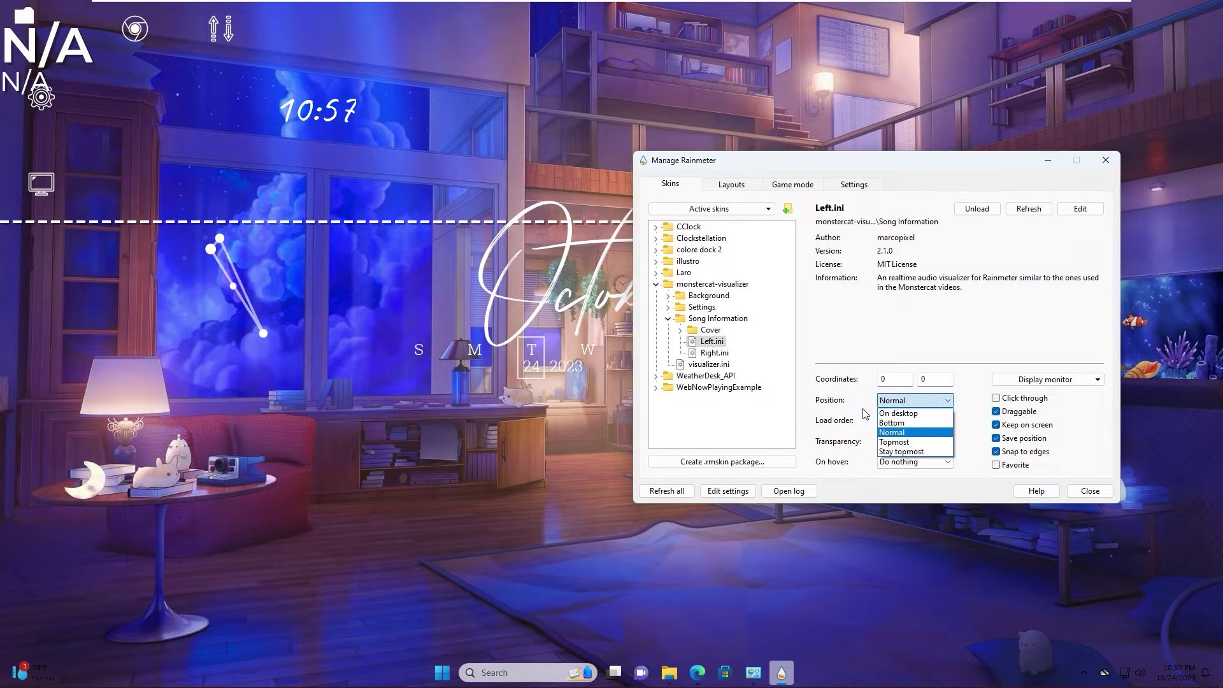
{"action": "left_click", "coordinate": [901, 453]}
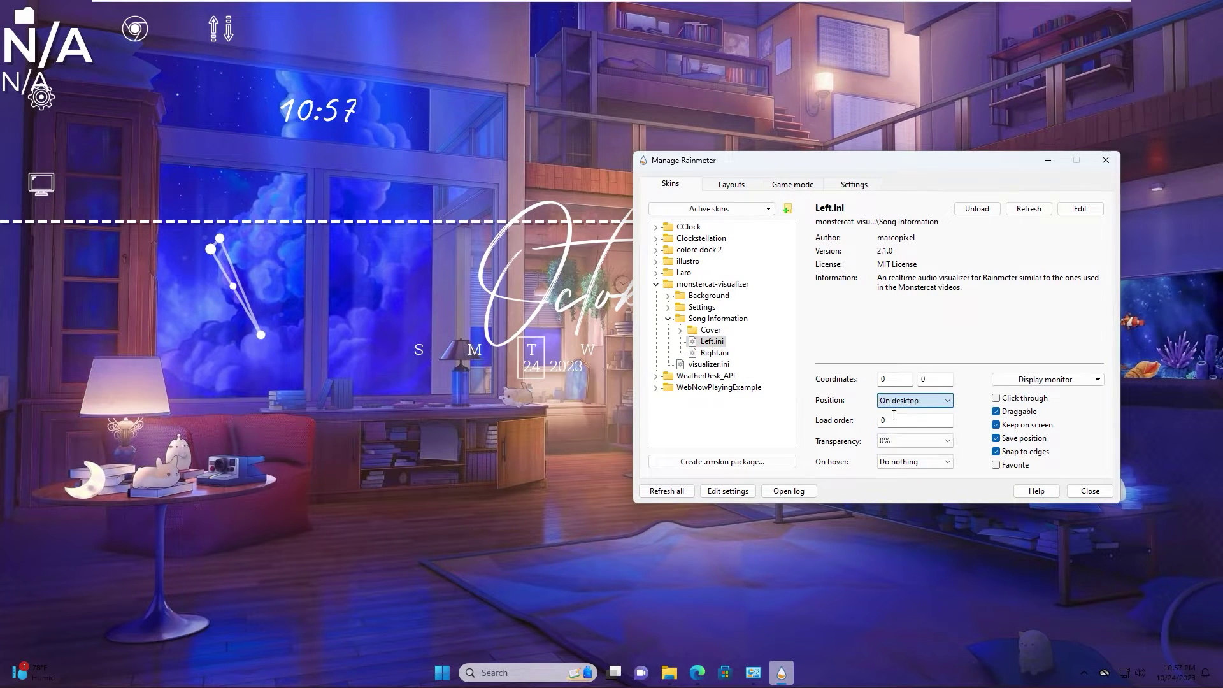
- Load the visualizer's Settings > general.ini panel
{"action": "left_click", "coordinate": [668, 307]}
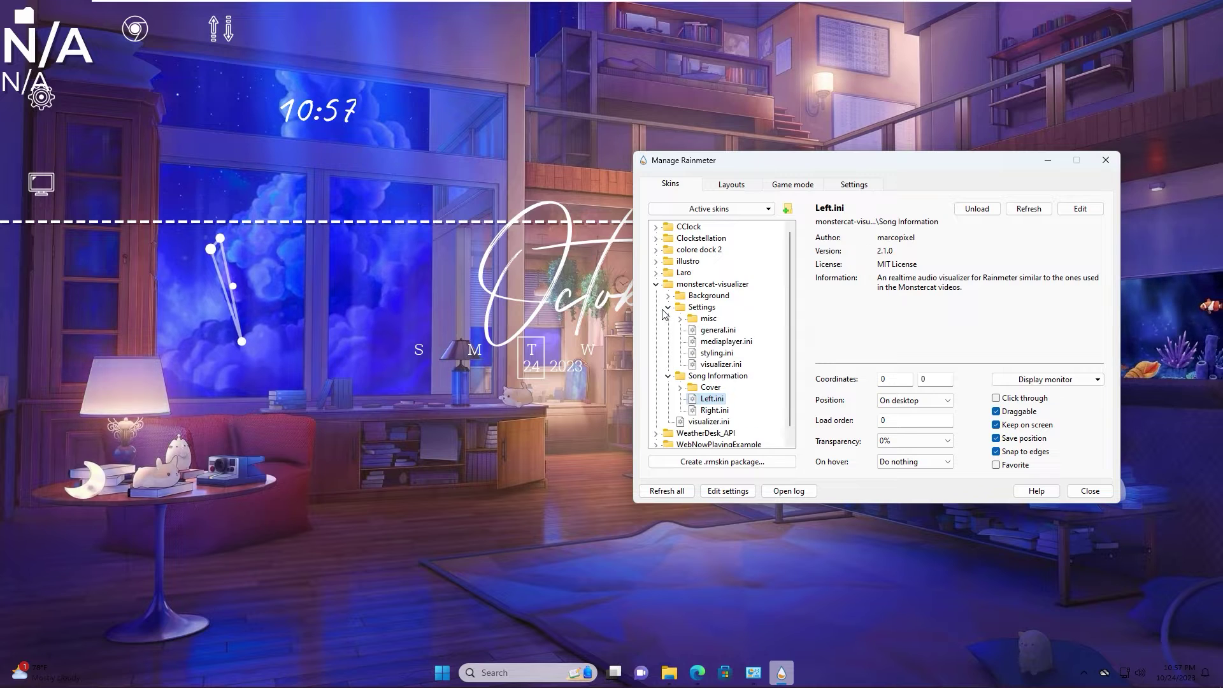
{"action": "left_click", "coordinate": [705, 332]}
{"action": "right_click", "coordinate": [706, 332]}
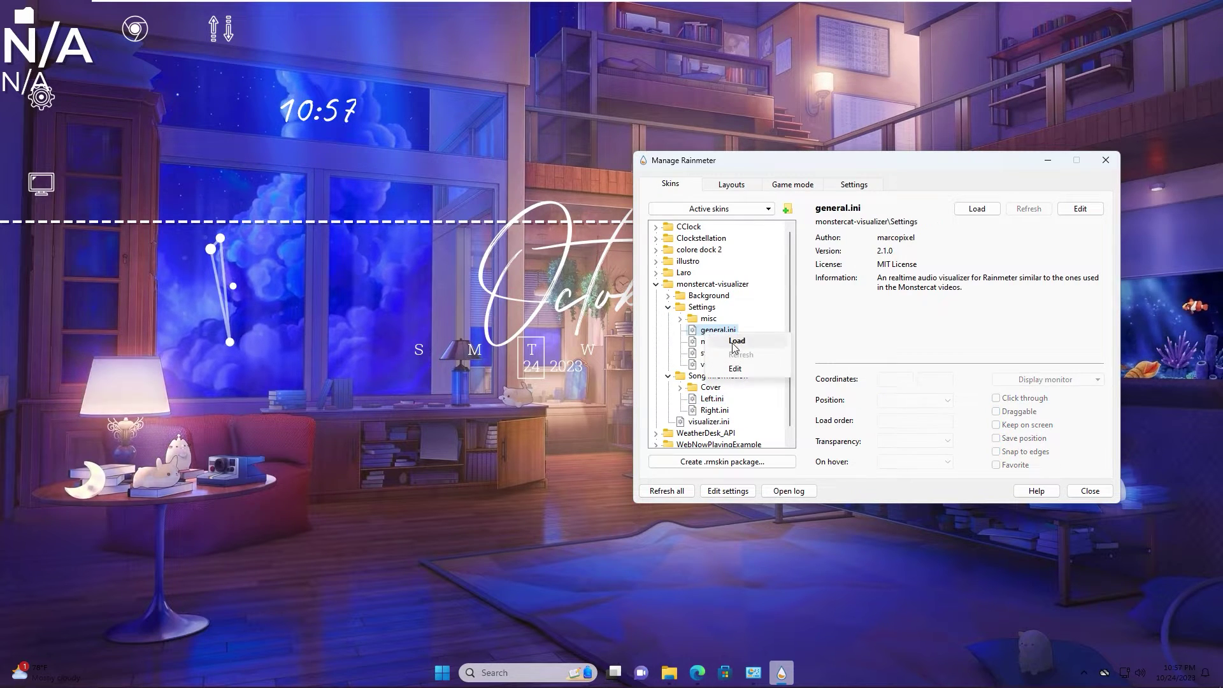
{"action": "left_click", "coordinate": [717, 338]}
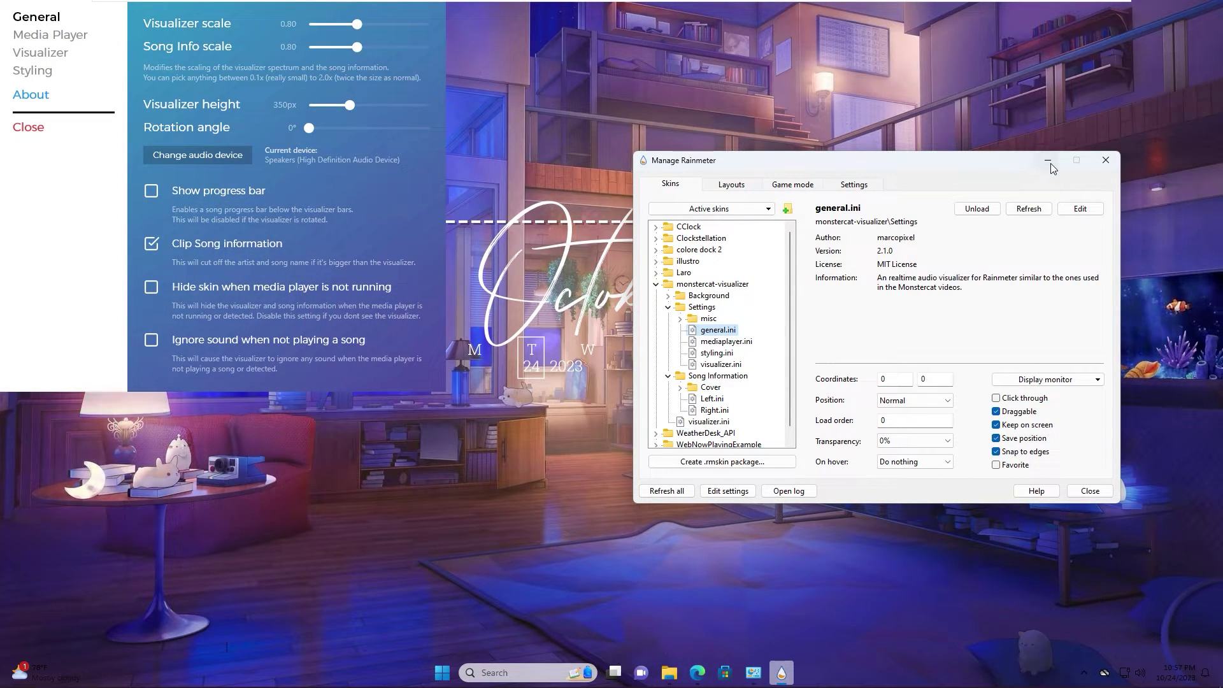
- Move the Monstercat settings panel right and shrink the visualizer scale to 0.12
{"action": "left_click", "coordinate": [1049, 163]}
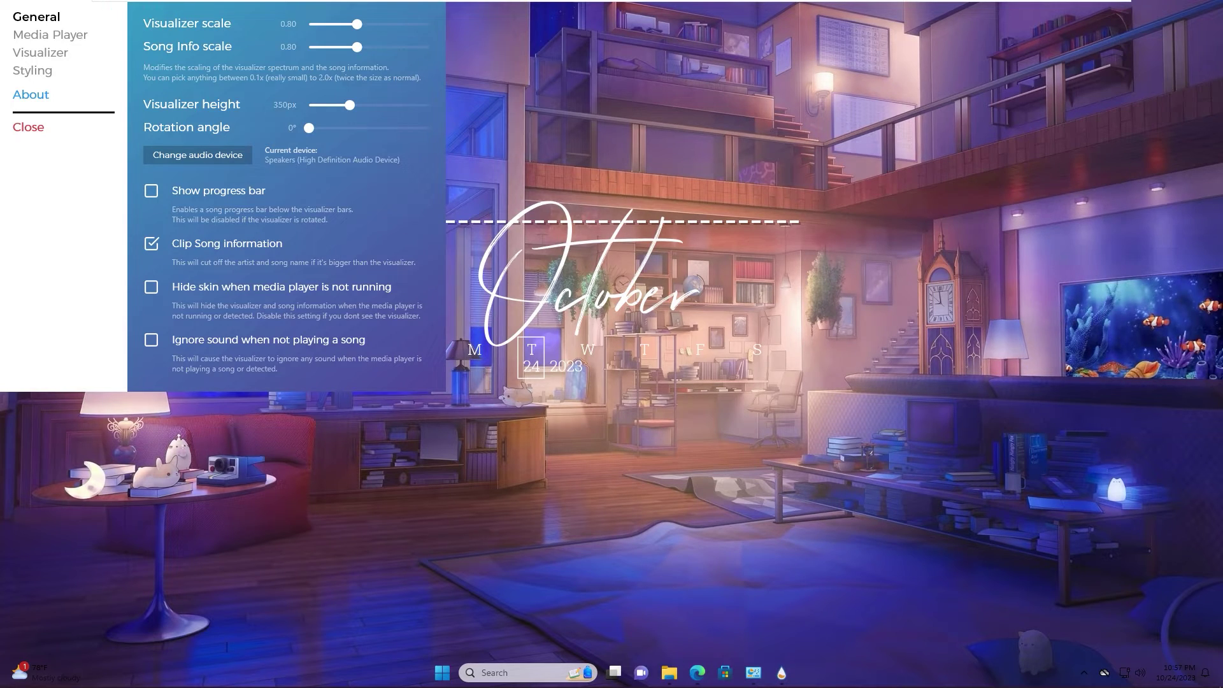
{"action": "left_click_drag", "start_coordinate": [116, 12], "coordinate": [842, 259]}
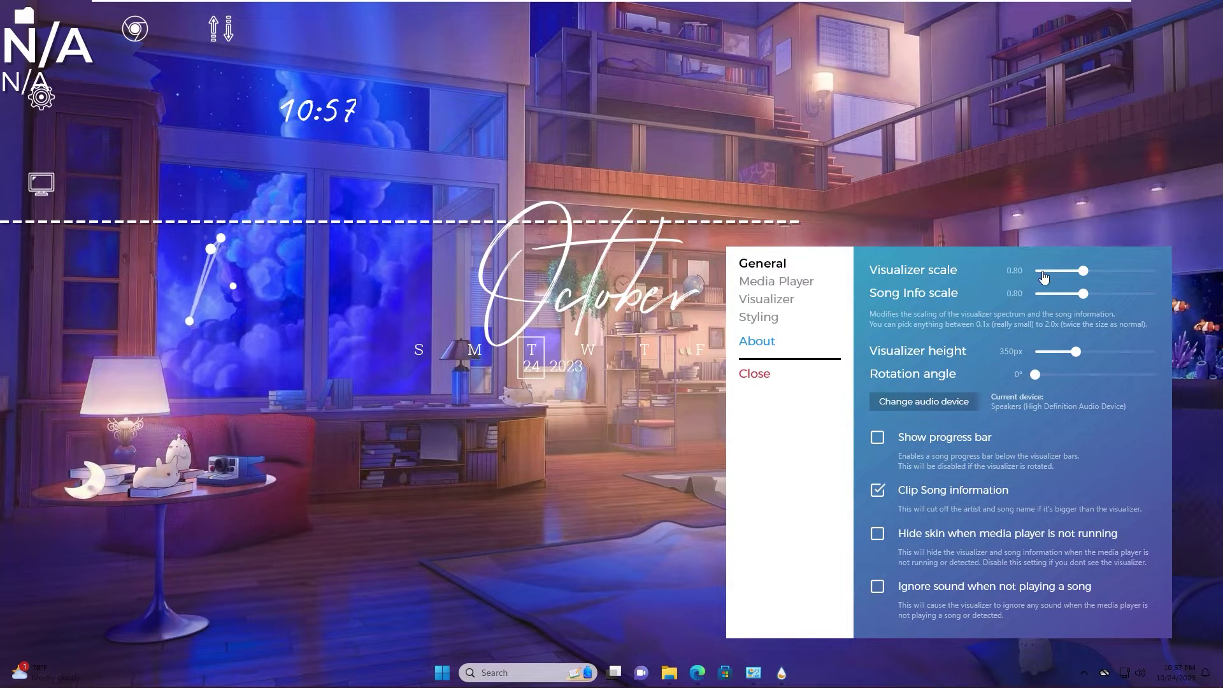
{"action": "left_click_drag", "start_coordinate": [1083, 271], "coordinate": [1044, 275]}
{"action": "left_click", "coordinate": [1046, 294]}
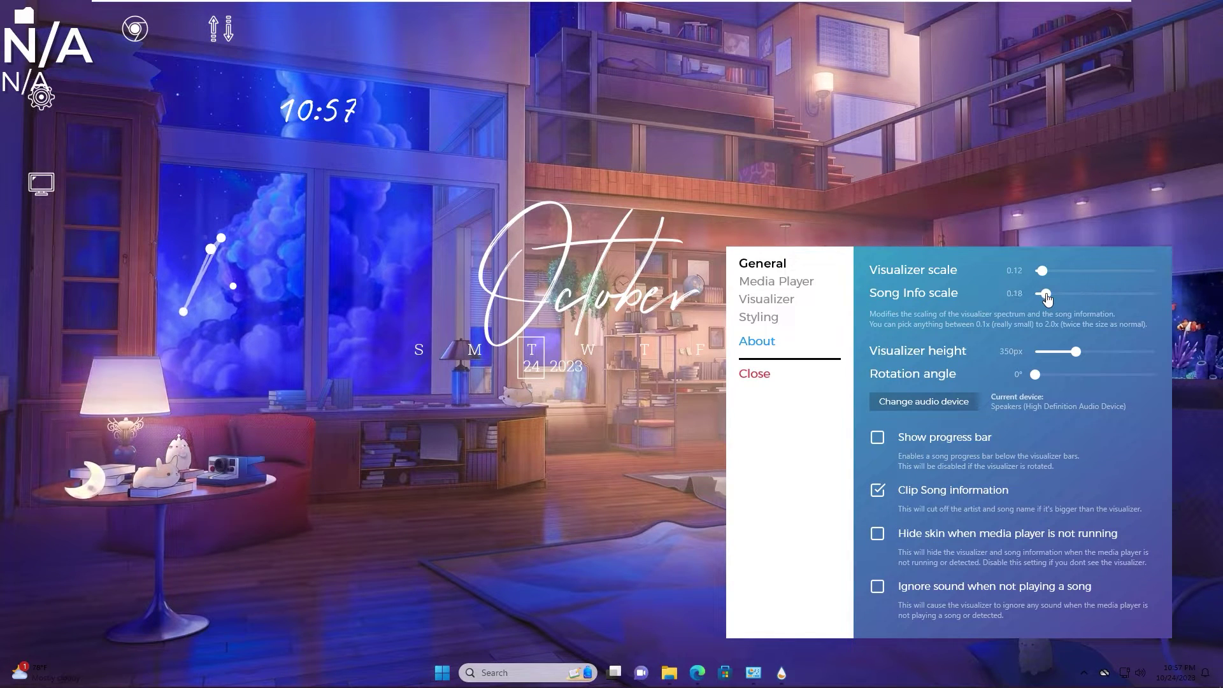
- Place the visualizer and song info lower left of centre, set song info scale 0.15, and show the Media Player choices
{"action": "left_click_drag", "start_coordinate": [42, 230], "coordinate": [327, 560]}
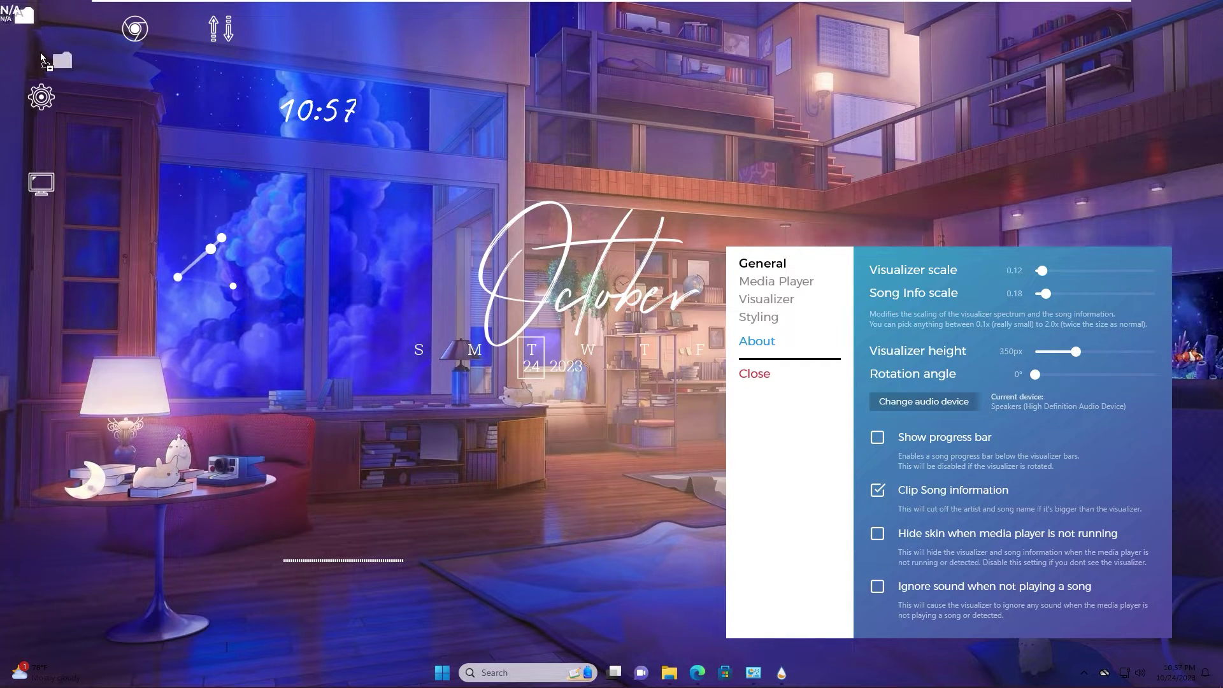
{"action": "left_click_drag", "start_coordinate": [6, 14], "coordinate": [343, 583]}
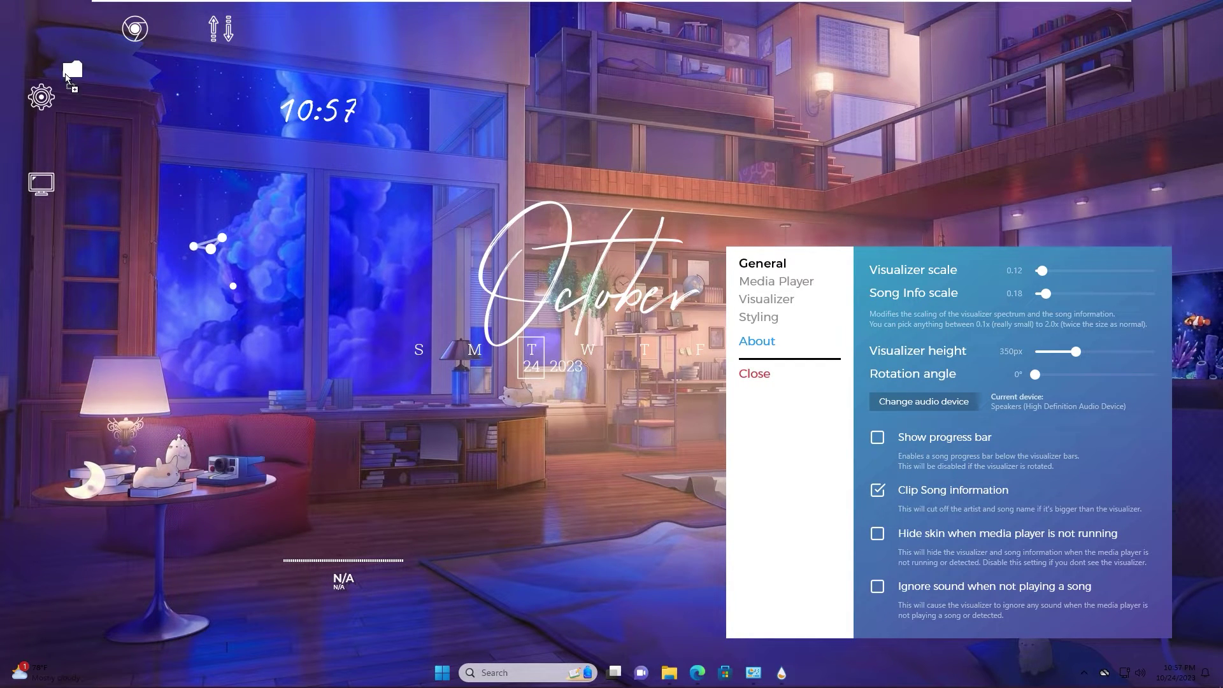
{"action": "left_click_drag", "start_coordinate": [982, 377], "coordinate": [954, 350]}
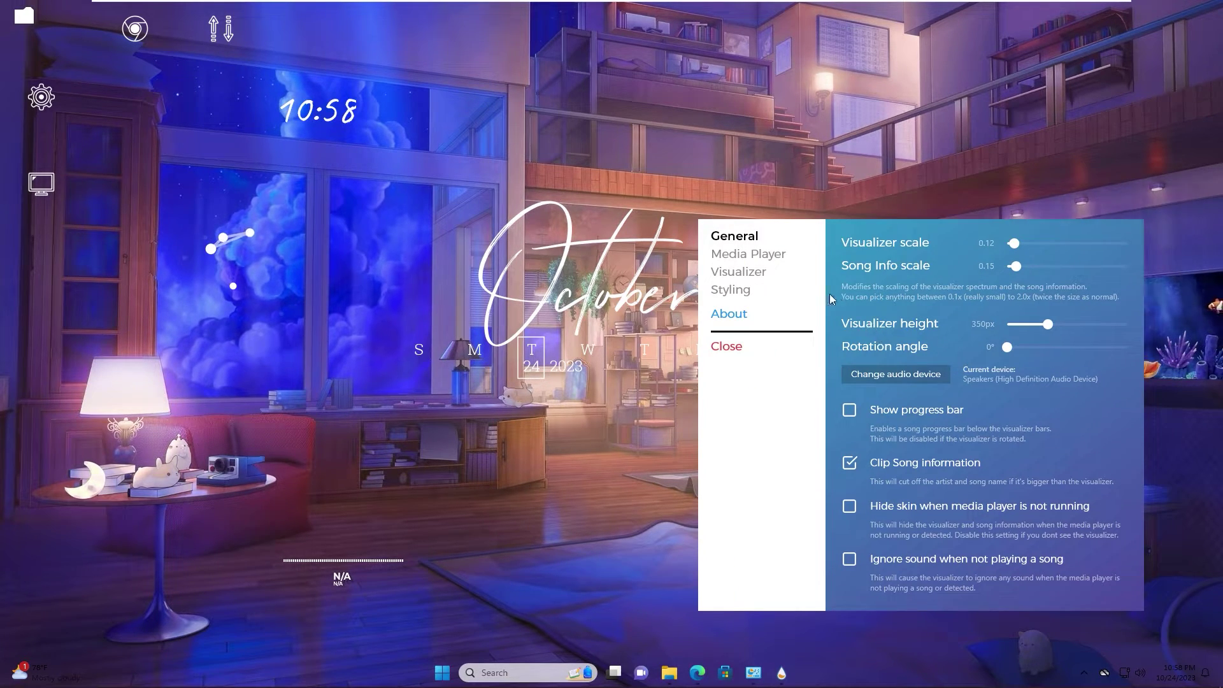
{"action": "left_click", "coordinate": [733, 257]}
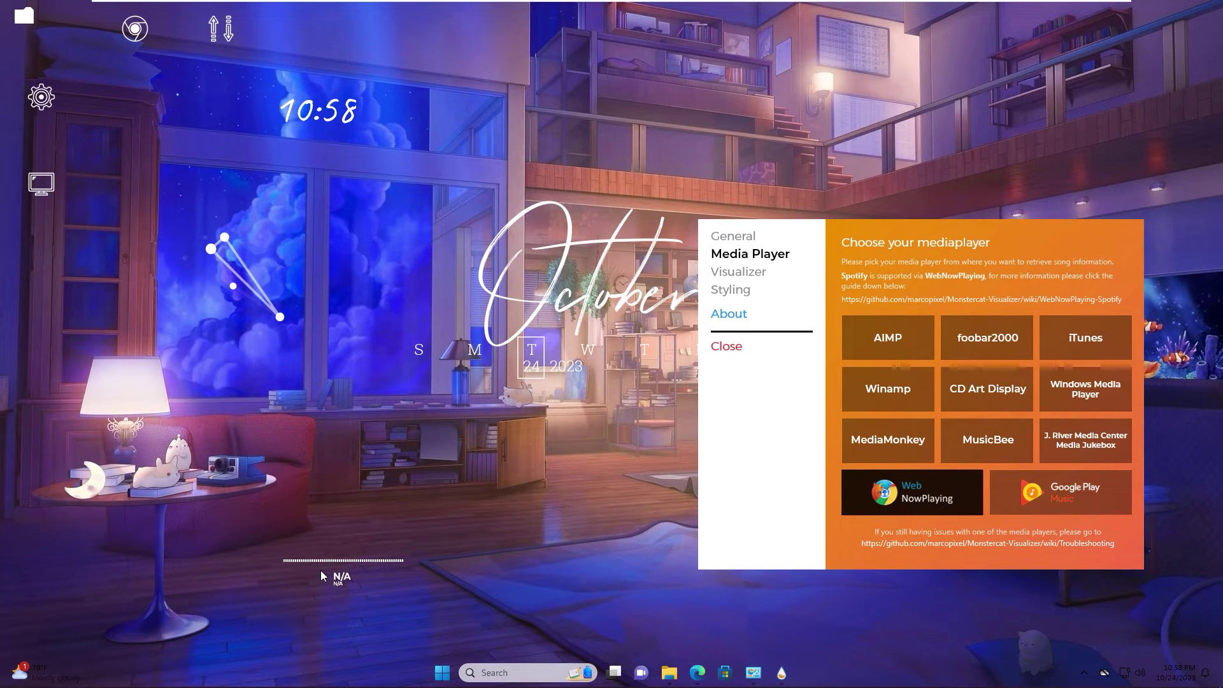
- On the Visualizer tab, set 53 bars, 36db sensitivity and a 20px bar gap
{"action": "left_click", "coordinate": [730, 274]}
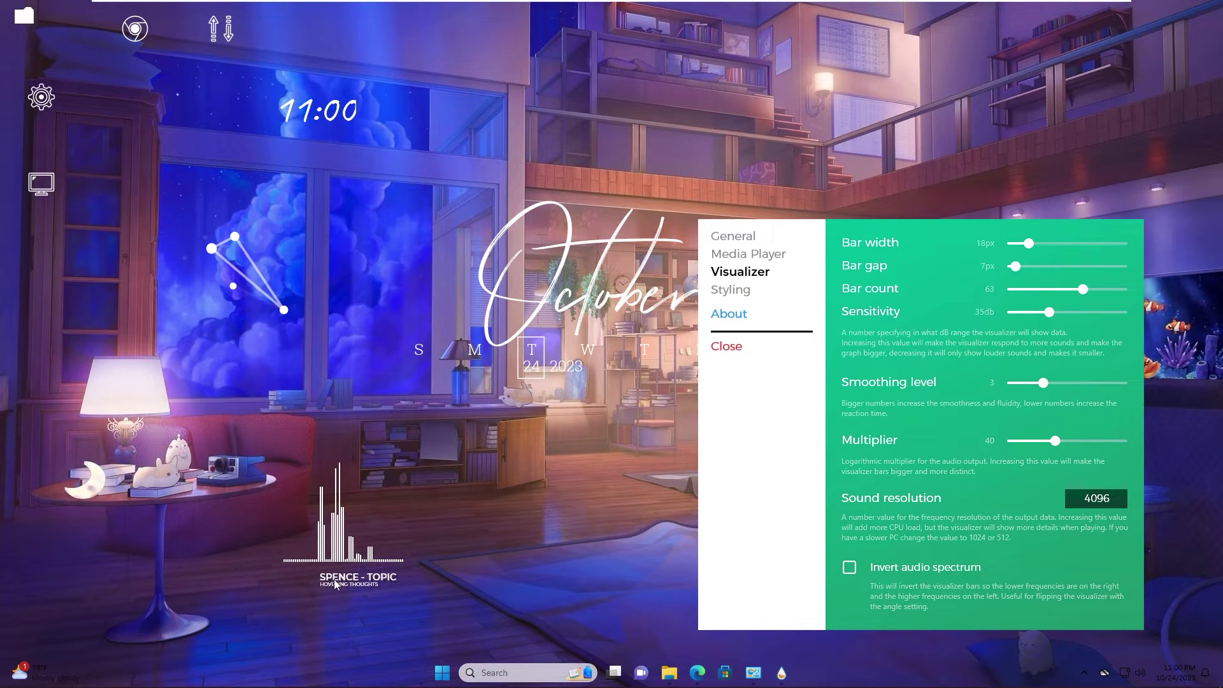
{"action": "left_click_drag", "start_coordinate": [331, 585], "coordinate": [319, 589]}
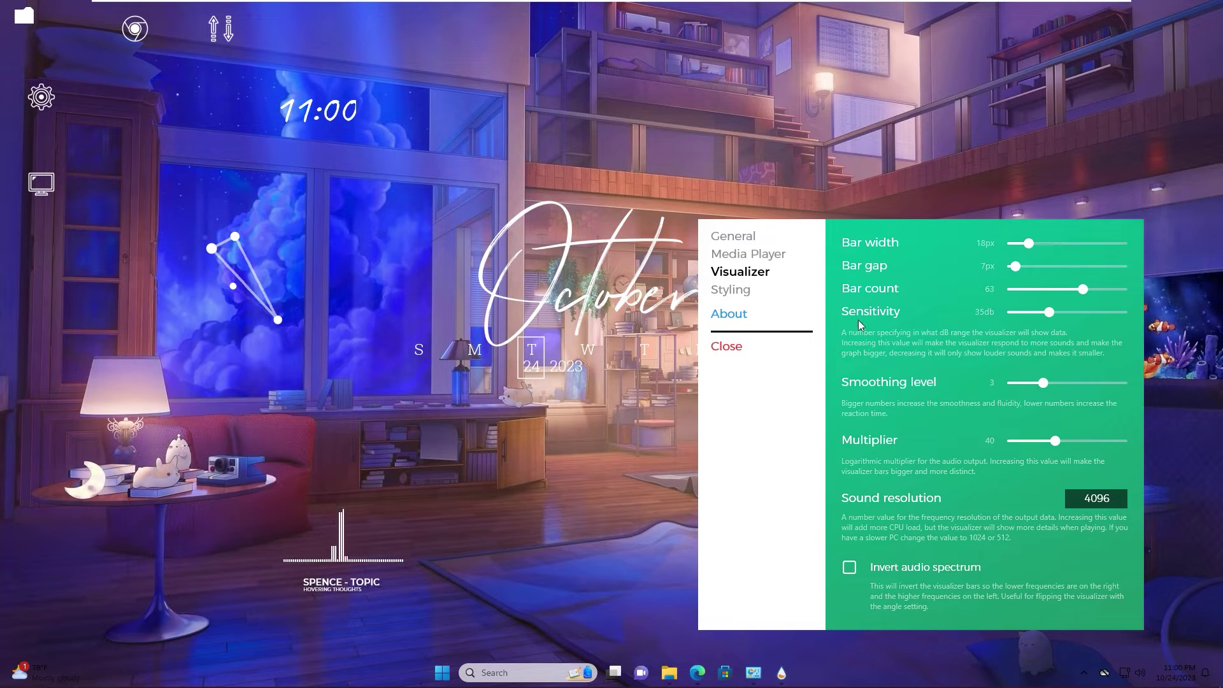
{"action": "left_click_drag", "start_coordinate": [921, 227], "coordinate": [822, 197]}
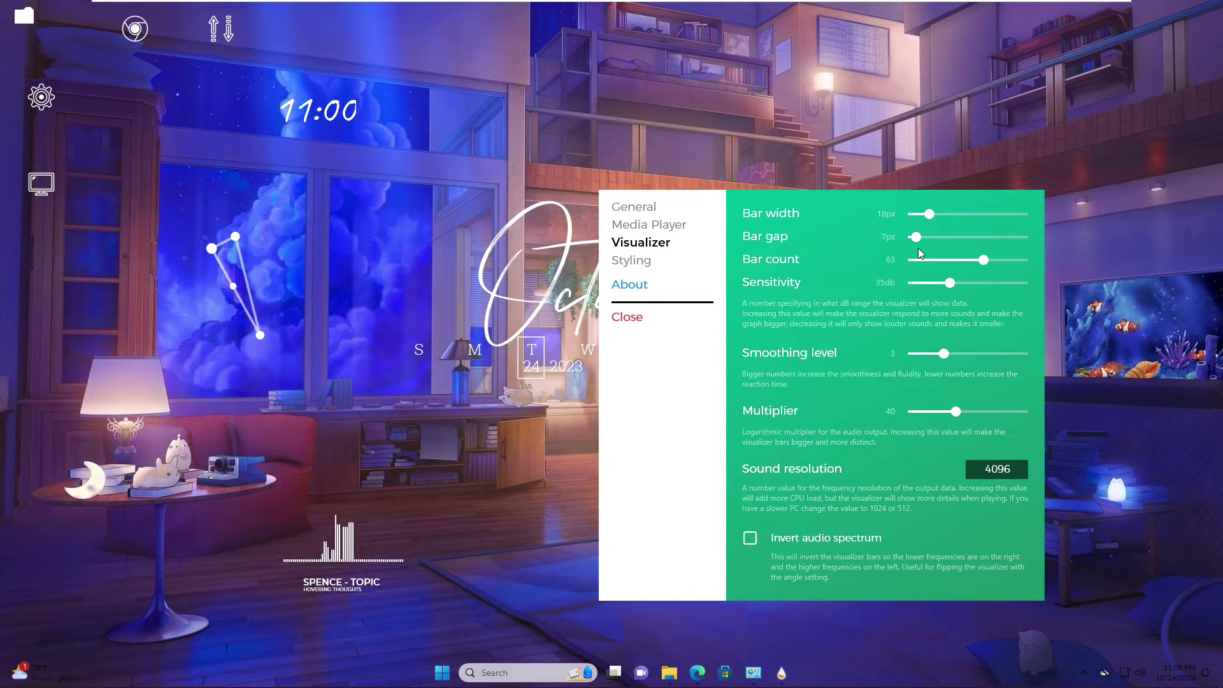
{"action": "left_click", "coordinate": [949, 261]}
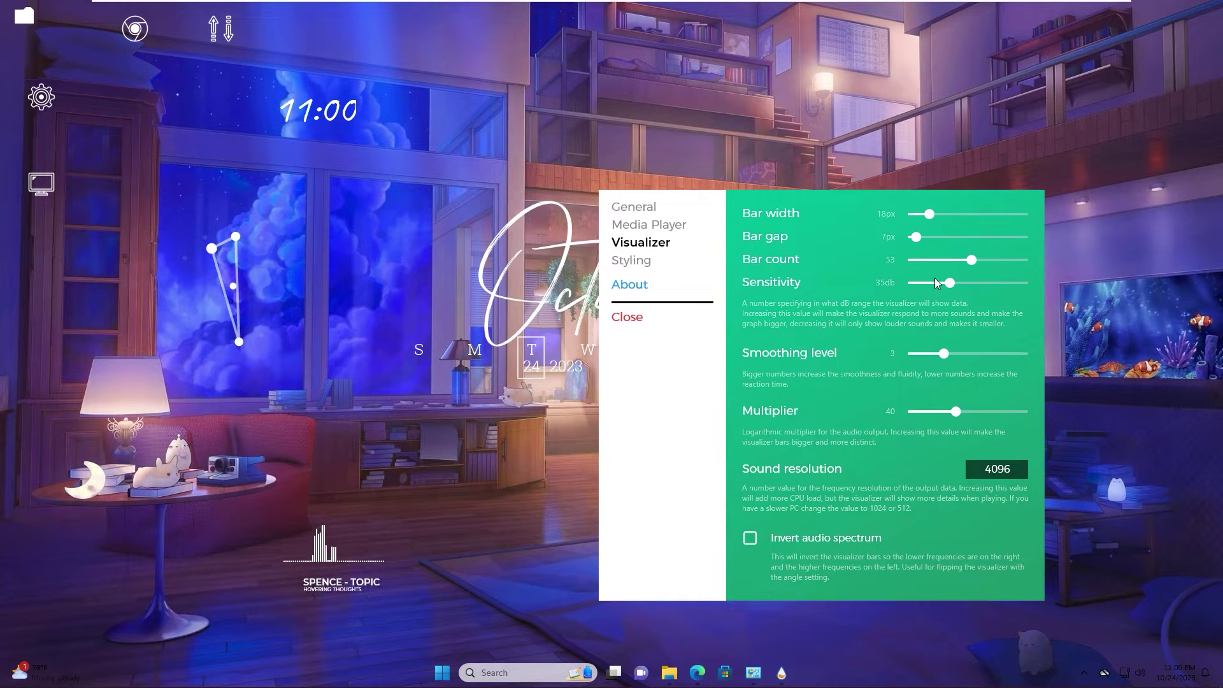
{"action": "left_click", "coordinate": [978, 284]}
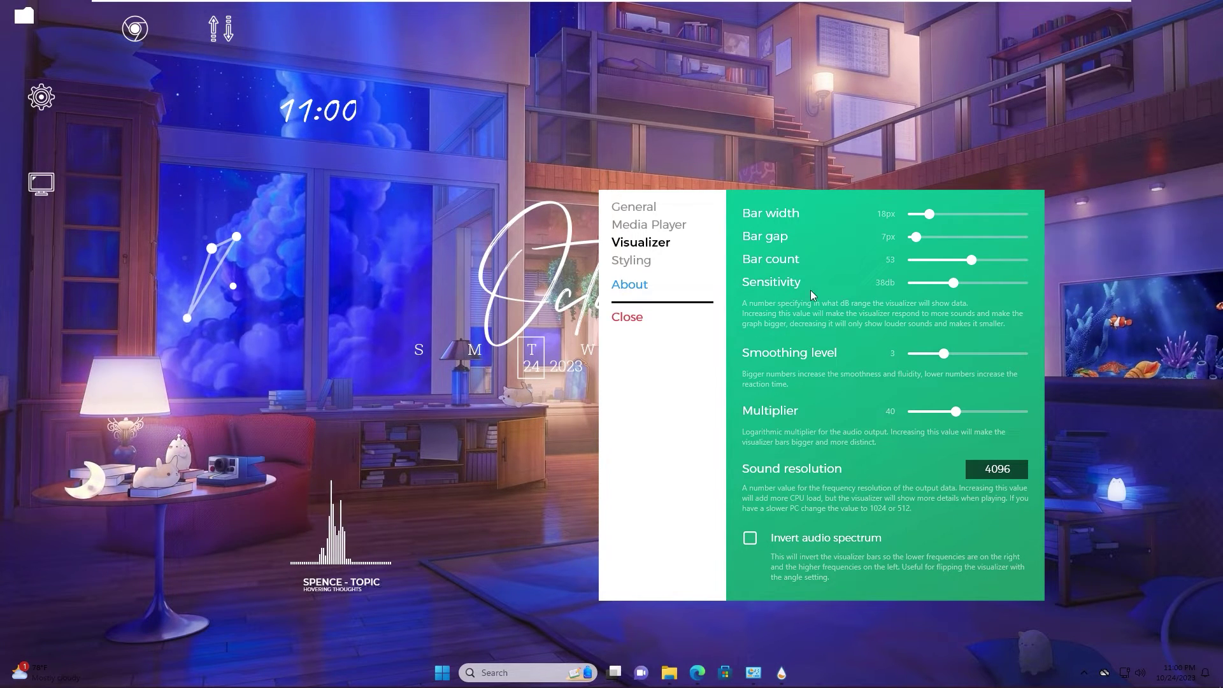
{"action": "left_click_drag", "start_coordinate": [916, 237], "coordinate": [928, 244]}
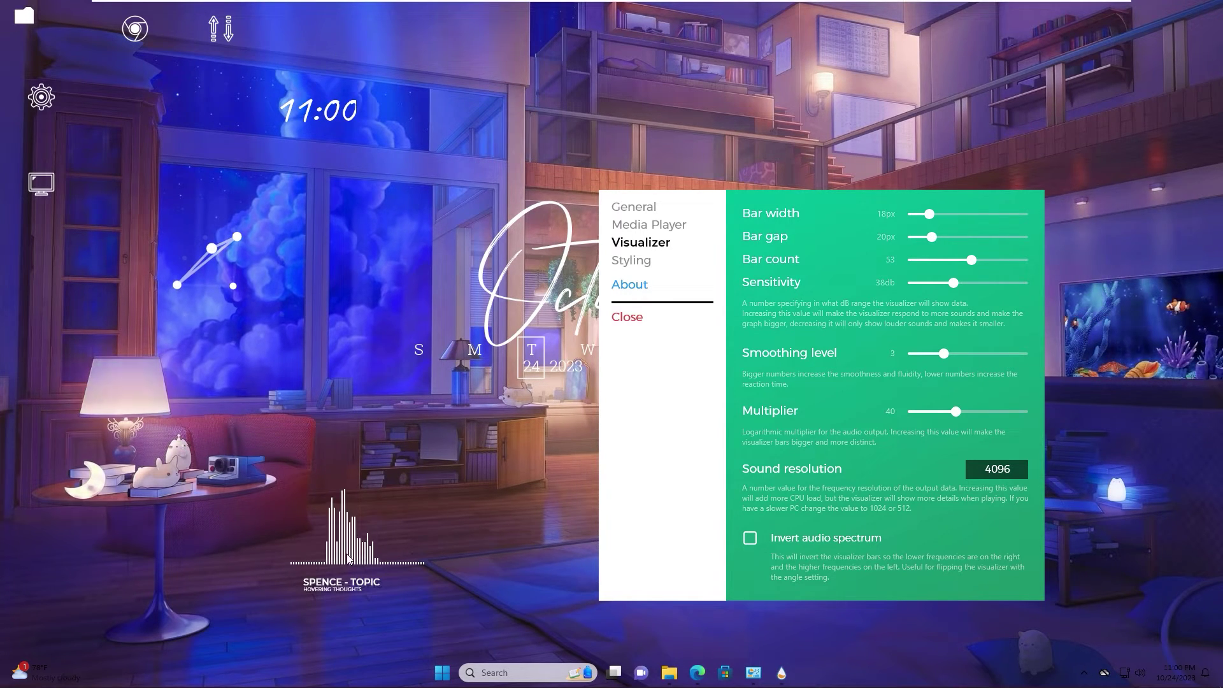
- On the General tab, enable 'Hide skin when media player is not running'
{"action": "left_click", "coordinate": [635, 212]}
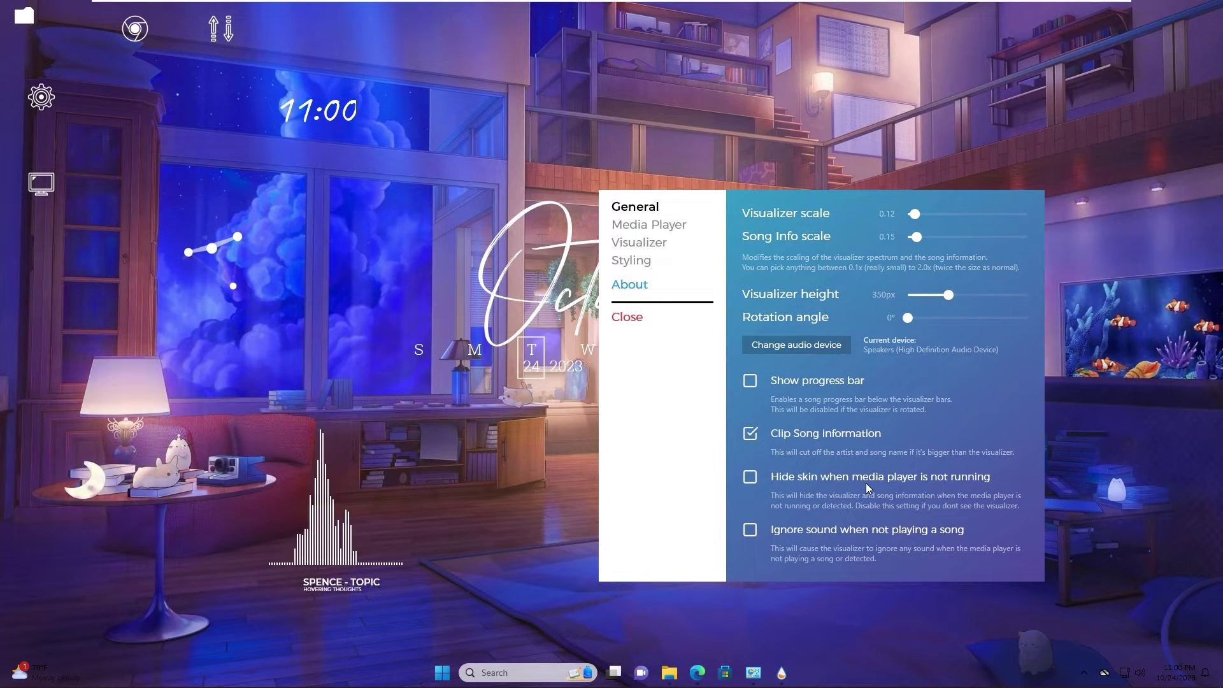
{"action": "left_click", "coordinate": [750, 477]}
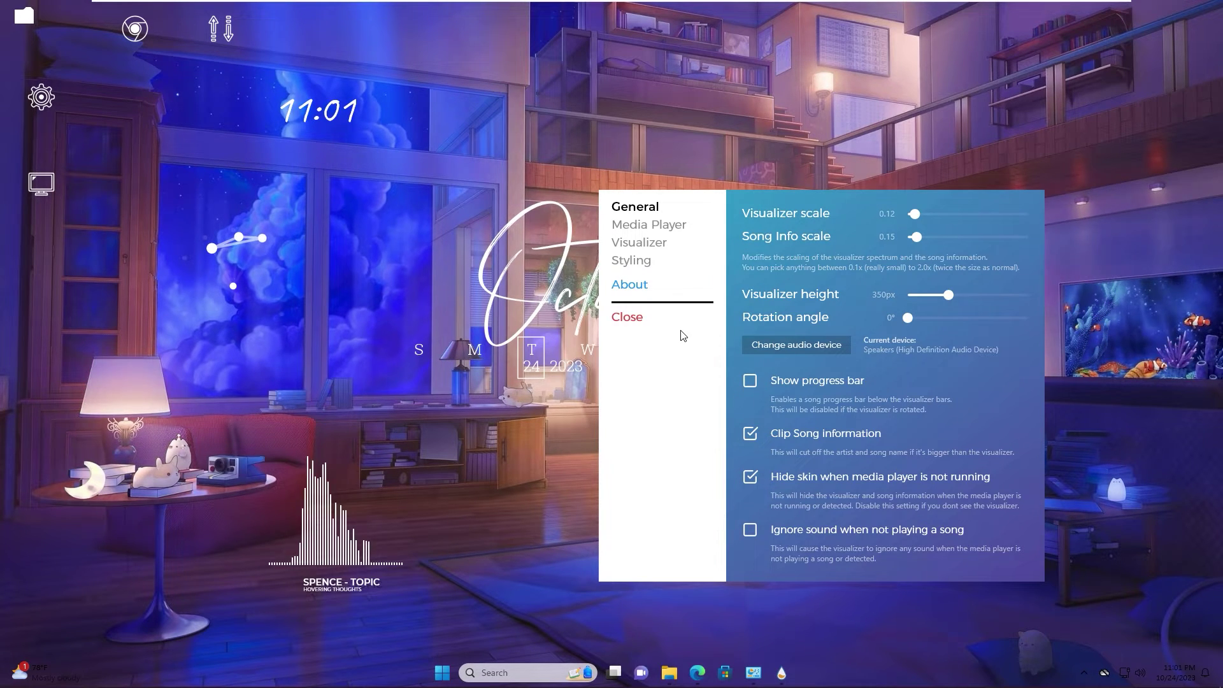
- Load WeatherDesk.ini and drag the weather skin above the aquarium on the right
{"action": "left_click", "coordinate": [628, 319]}
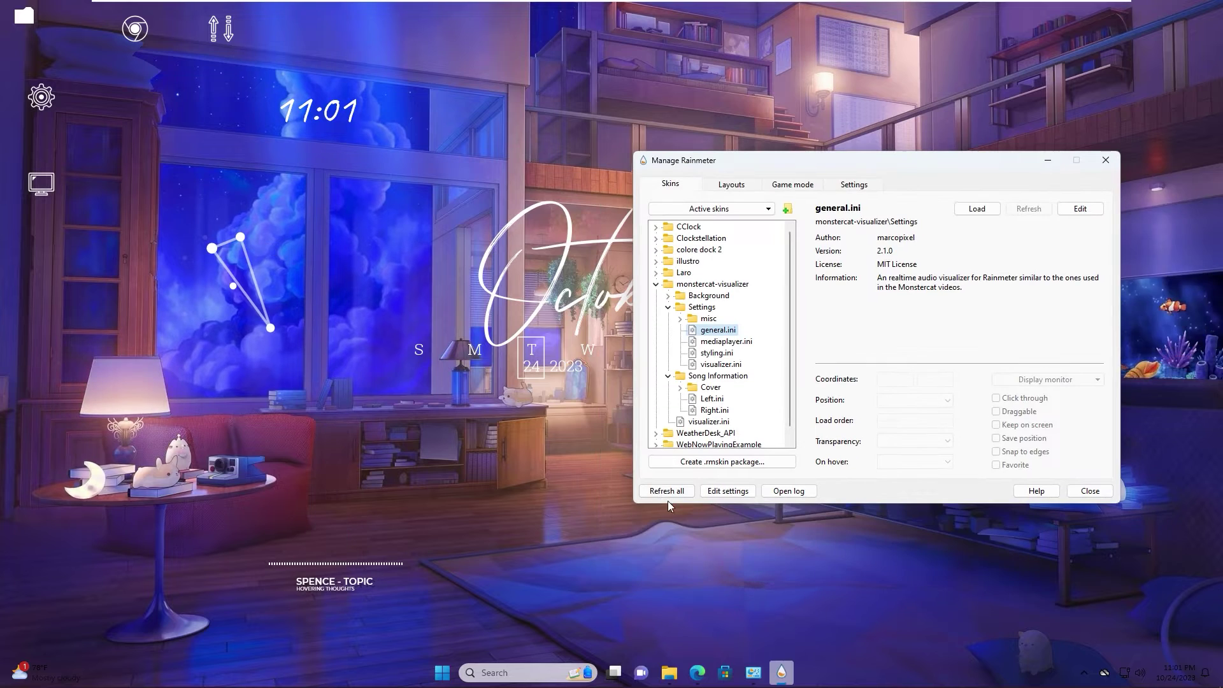
{"action": "left_click", "coordinate": [656, 284]}
{"action": "left_click", "coordinate": [656, 296]}
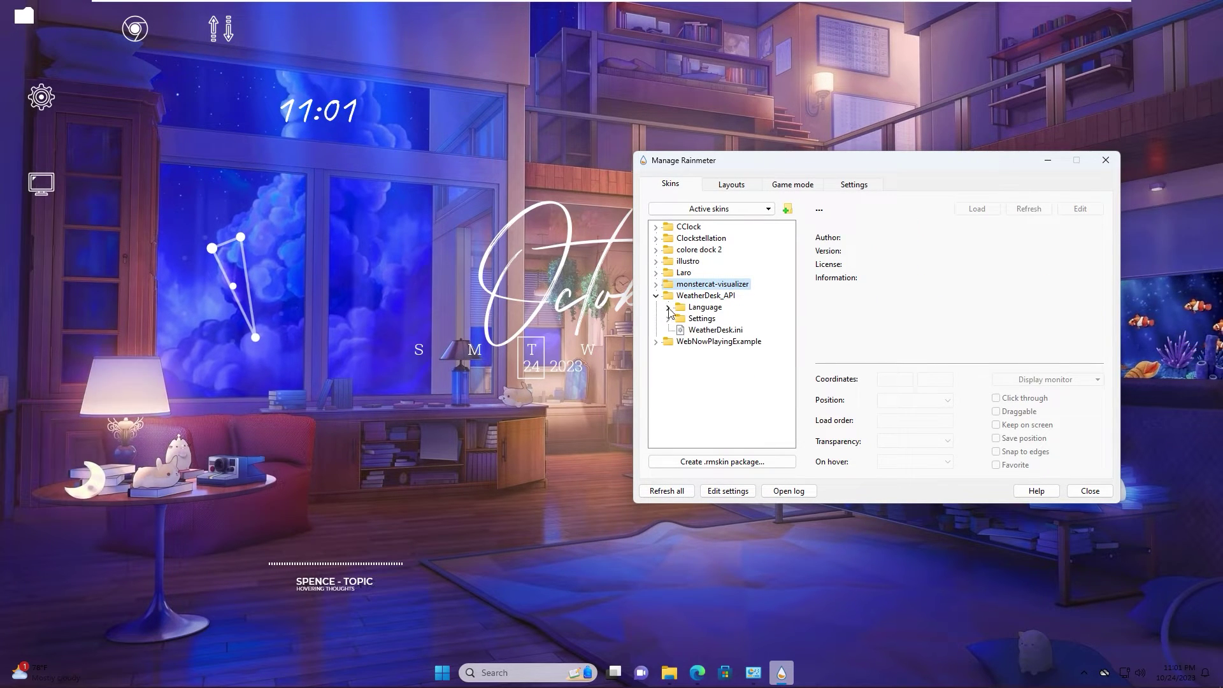
{"action": "double_click", "coordinate": [715, 330]}
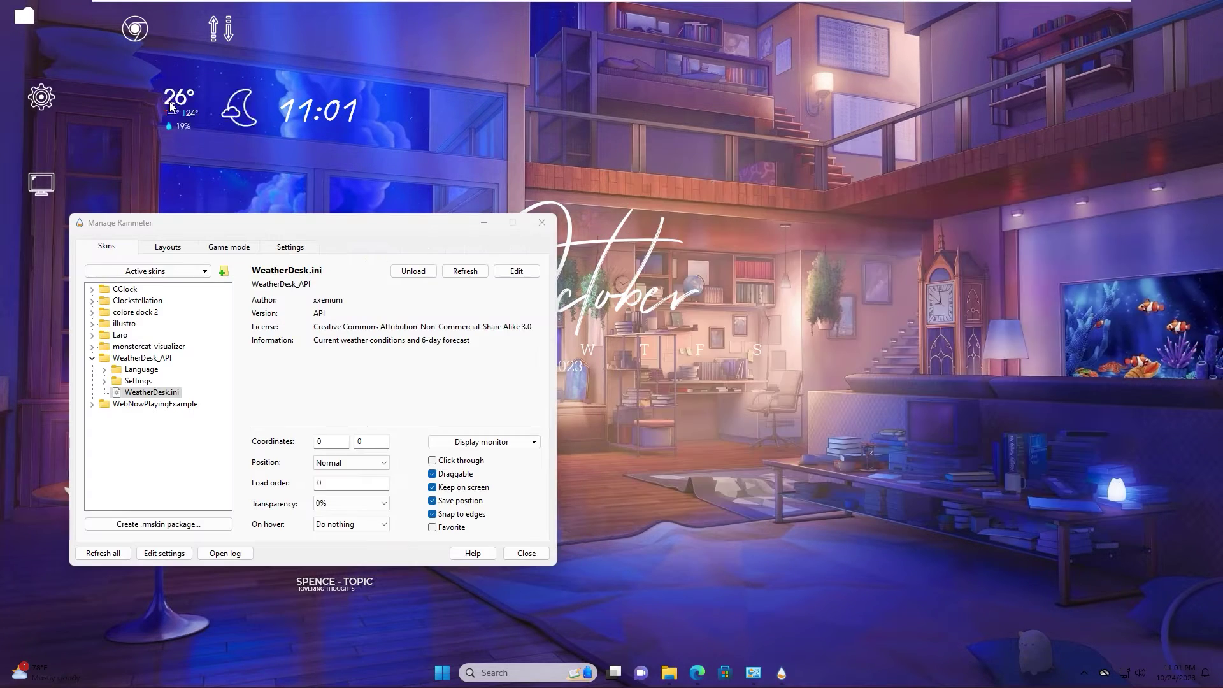
{"action": "left_click_drag", "start_coordinate": [171, 107], "coordinate": [1086, 244]}
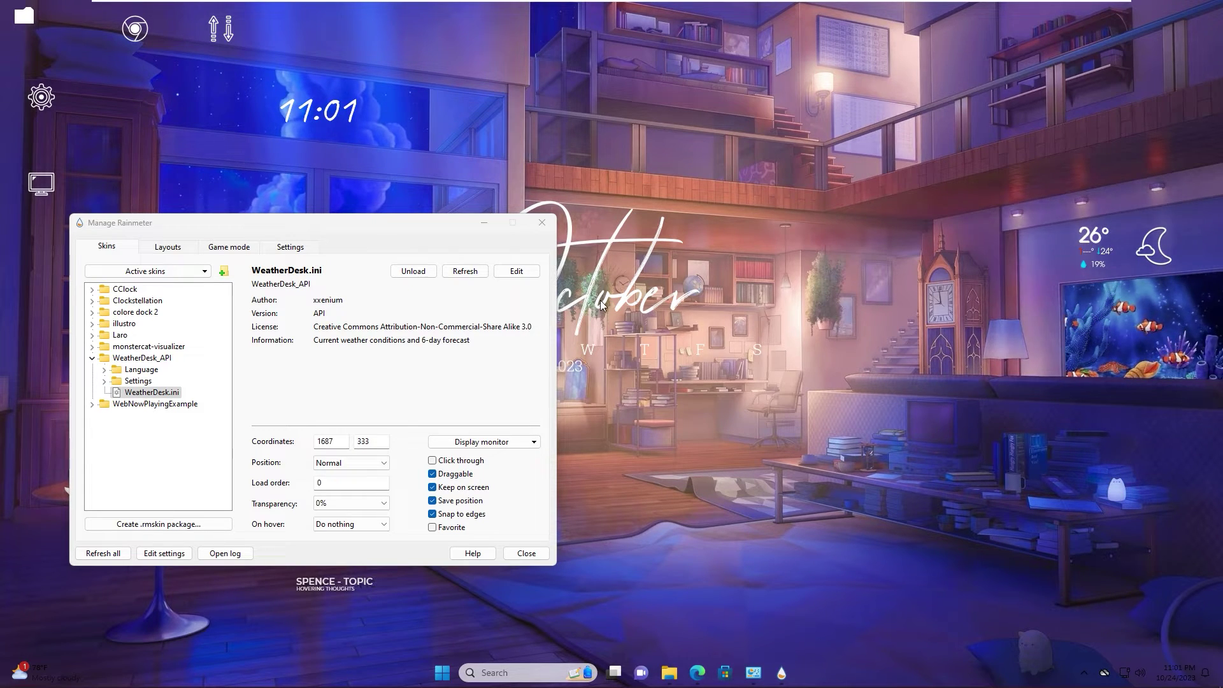
- Set the weather skin's Position to On desktop and load its Settings.ini panel
{"action": "left_click", "coordinate": [104, 380]}
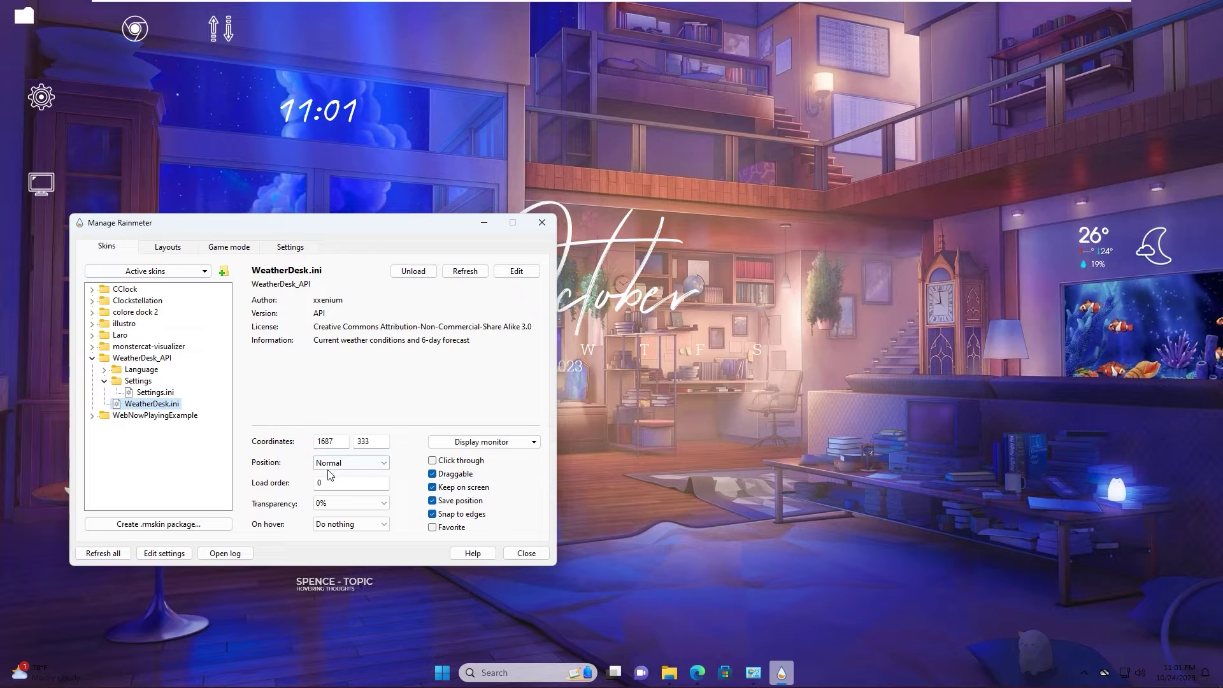
{"action": "left_click", "coordinate": [351, 463]}
{"action": "left_click", "coordinate": [344, 516]}
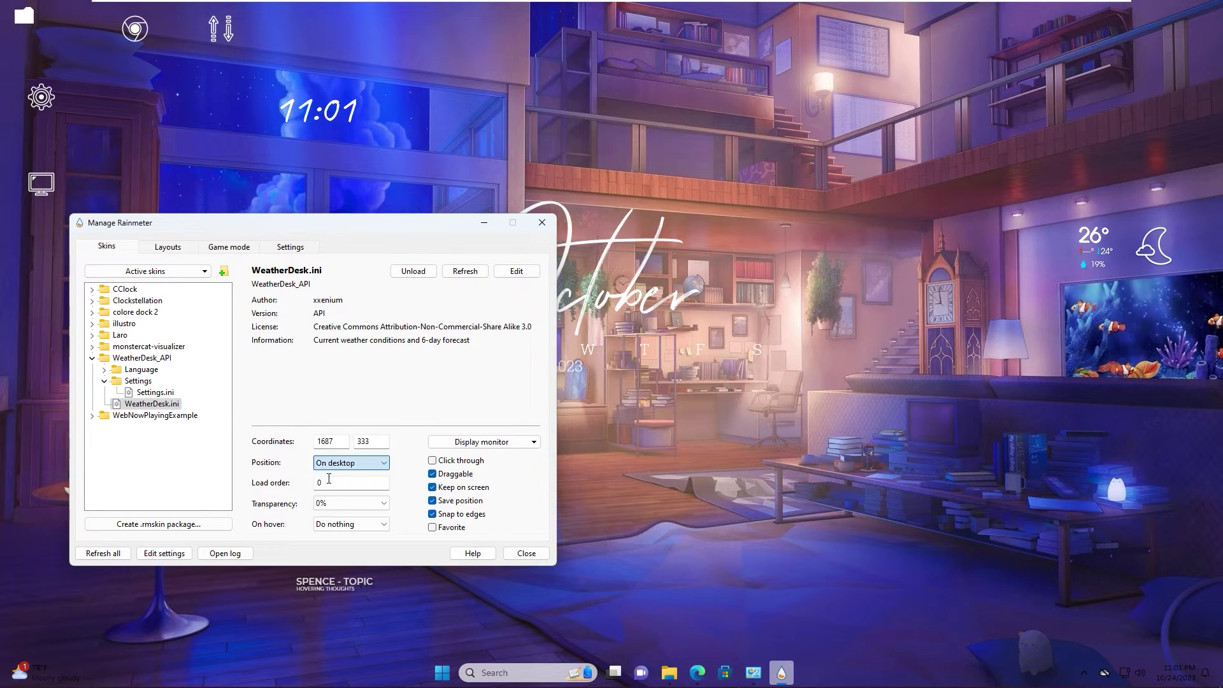
{"action": "double_click", "coordinate": [155, 392]}
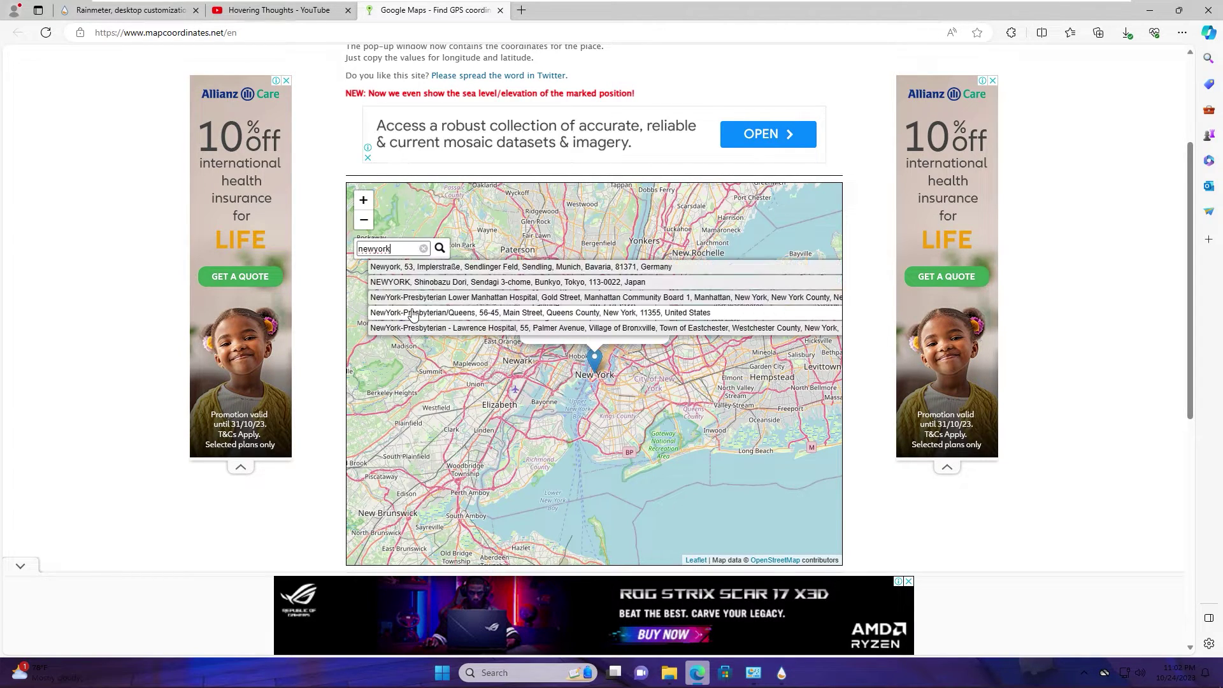
- Pick the Queens, New York result and enter latitude 40.74726345 in the weather settings
{"action": "left_click", "coordinate": [411, 308]}
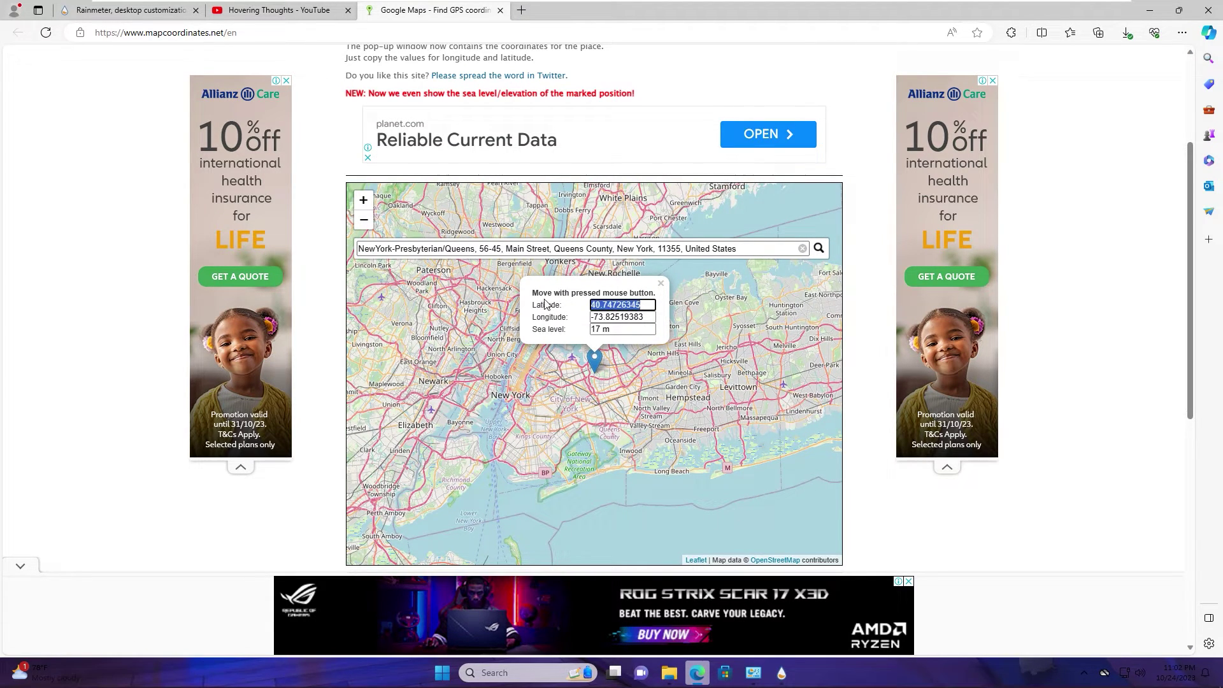
{"action": "left_click", "coordinate": [1149, 10]}
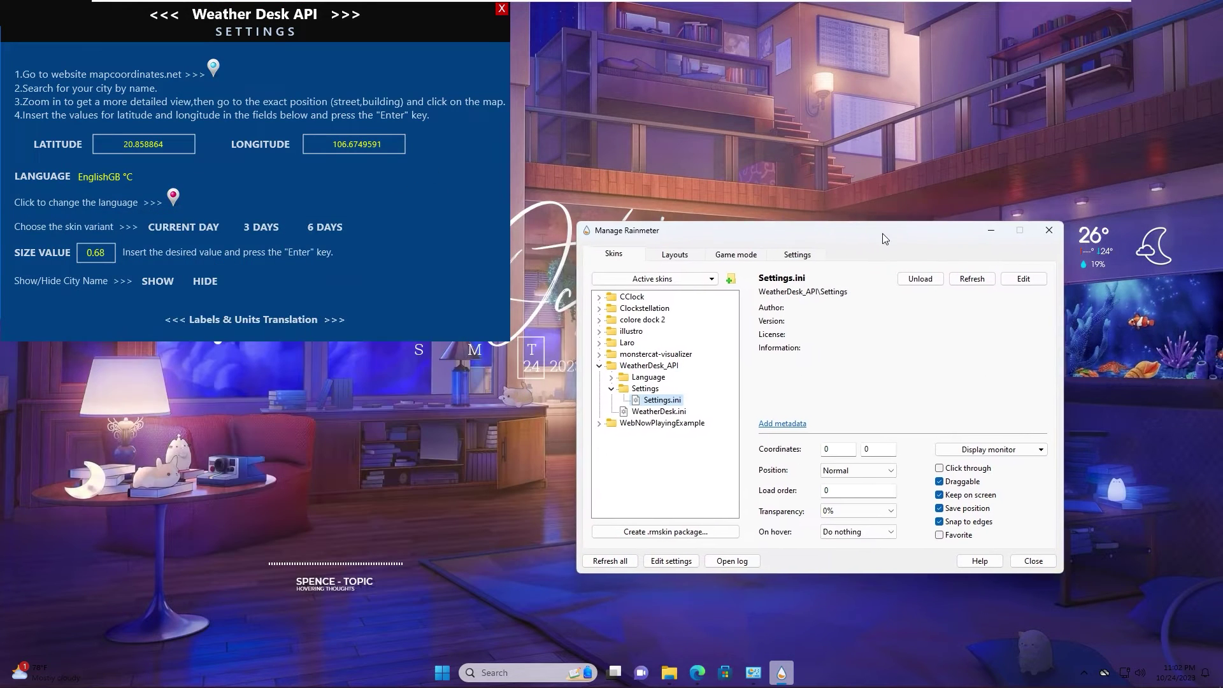
{"action": "left_click_drag", "start_coordinate": [882, 238], "coordinate": [888, 235]}
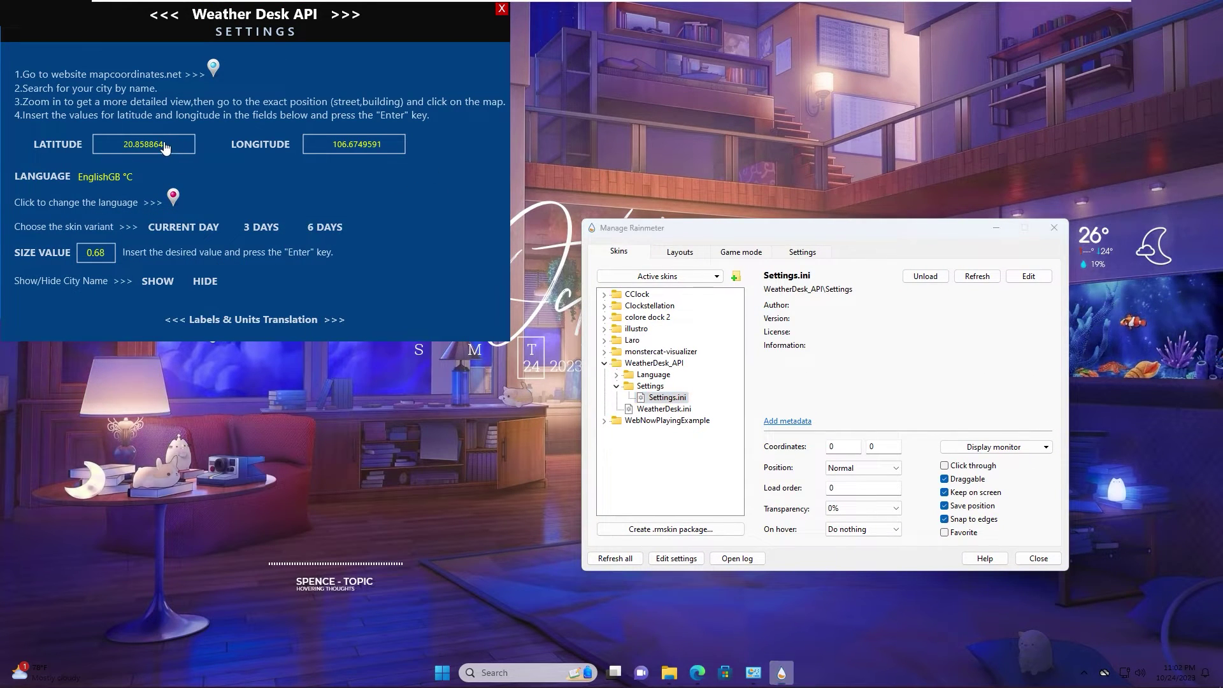
{"action": "left_click", "coordinate": [164, 147]}
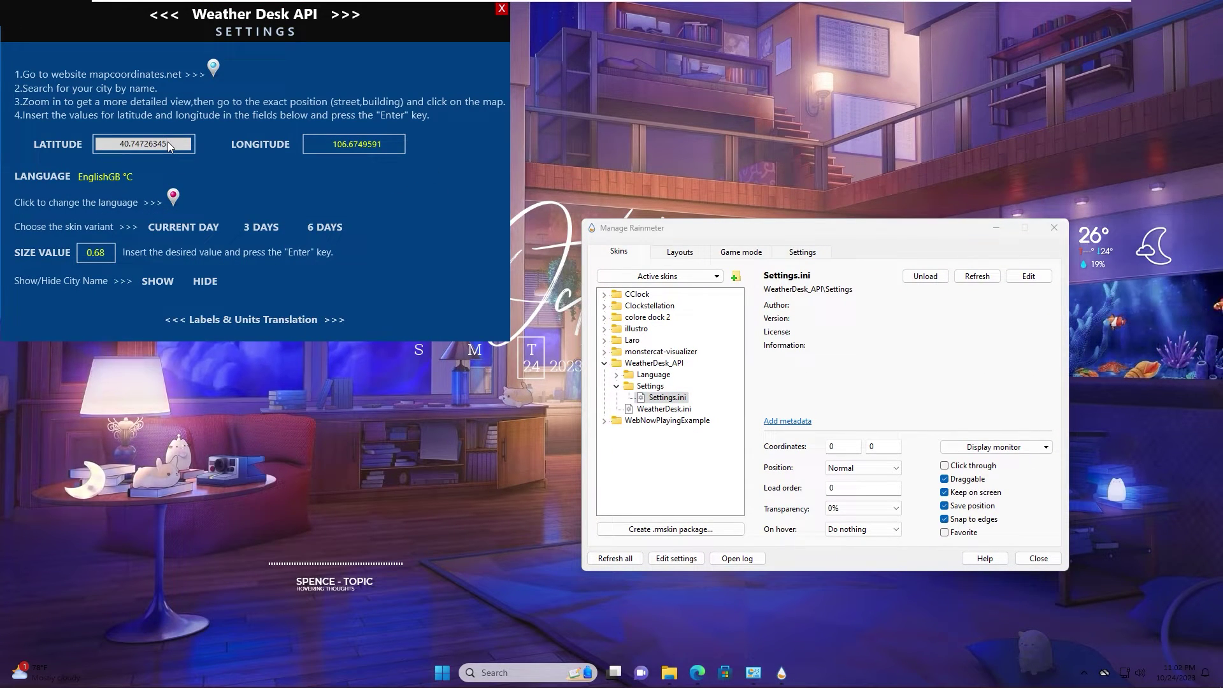
{"action": "key", "text": "Return"}
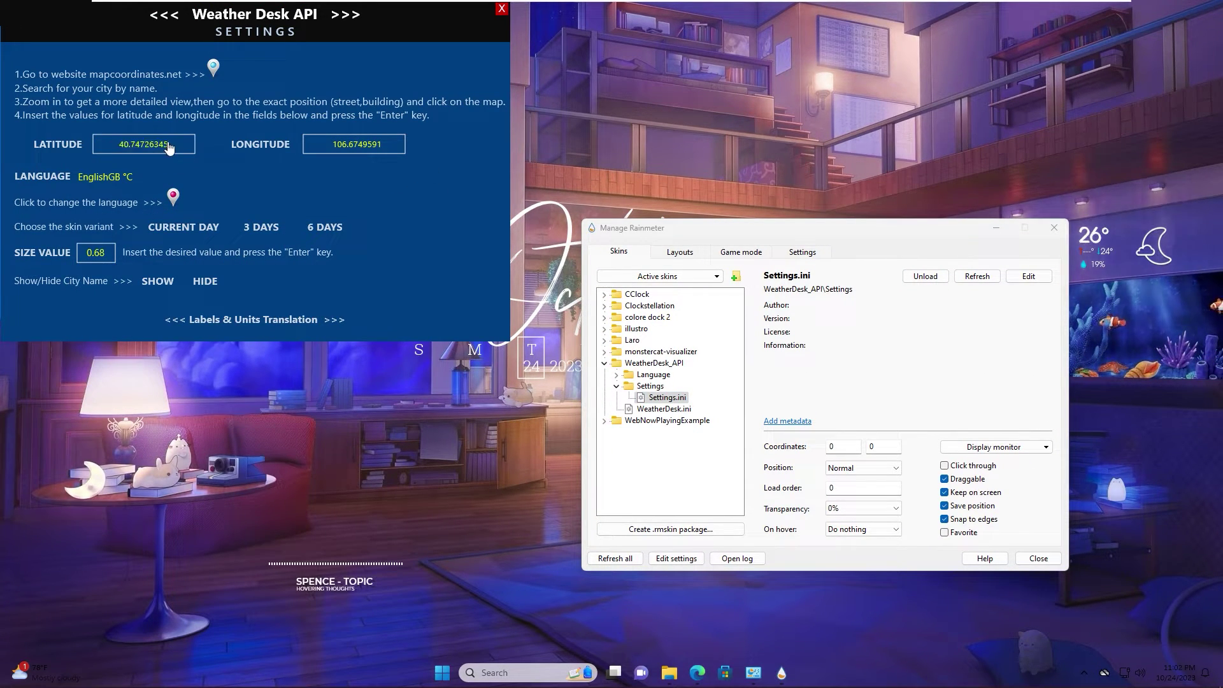
- Copy the longitude from the map page and paste -73.82519383 into the weather settings
{"action": "left_click", "coordinate": [699, 676]}
{"action": "left_click", "coordinate": [634, 423]}
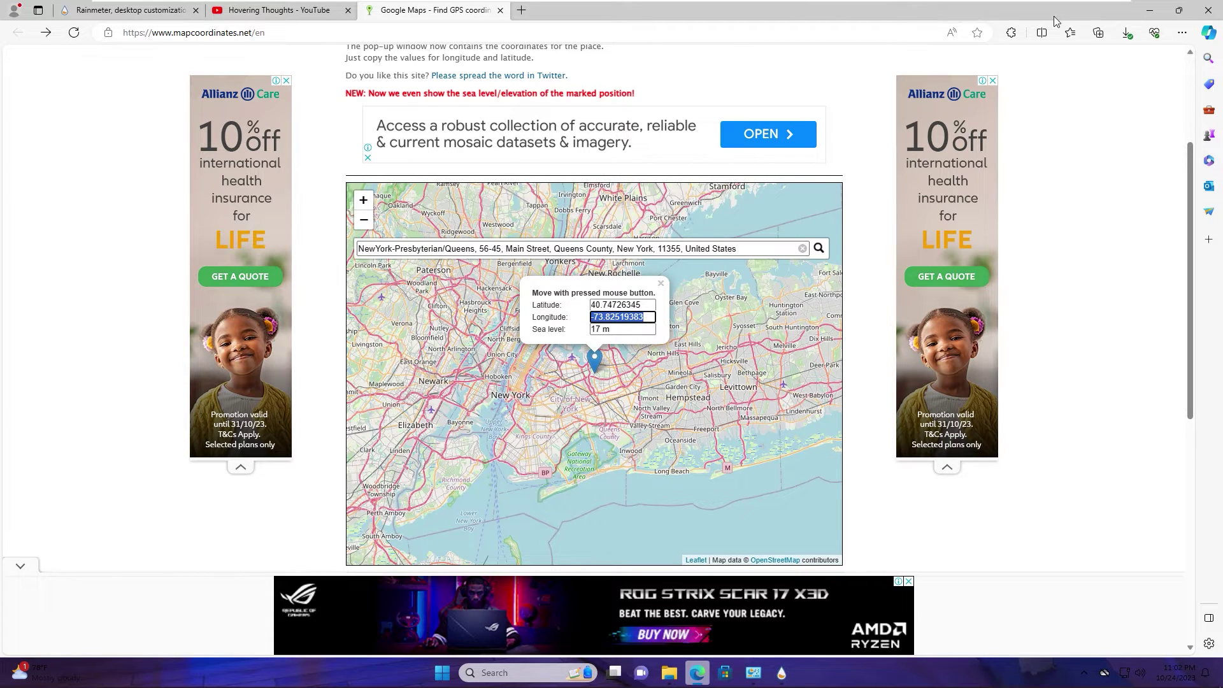
{"action": "left_click", "coordinate": [1148, 10]}
{"action": "left_click", "coordinate": [390, 144]}
{"action": "type", "text": "-73.82519383"}
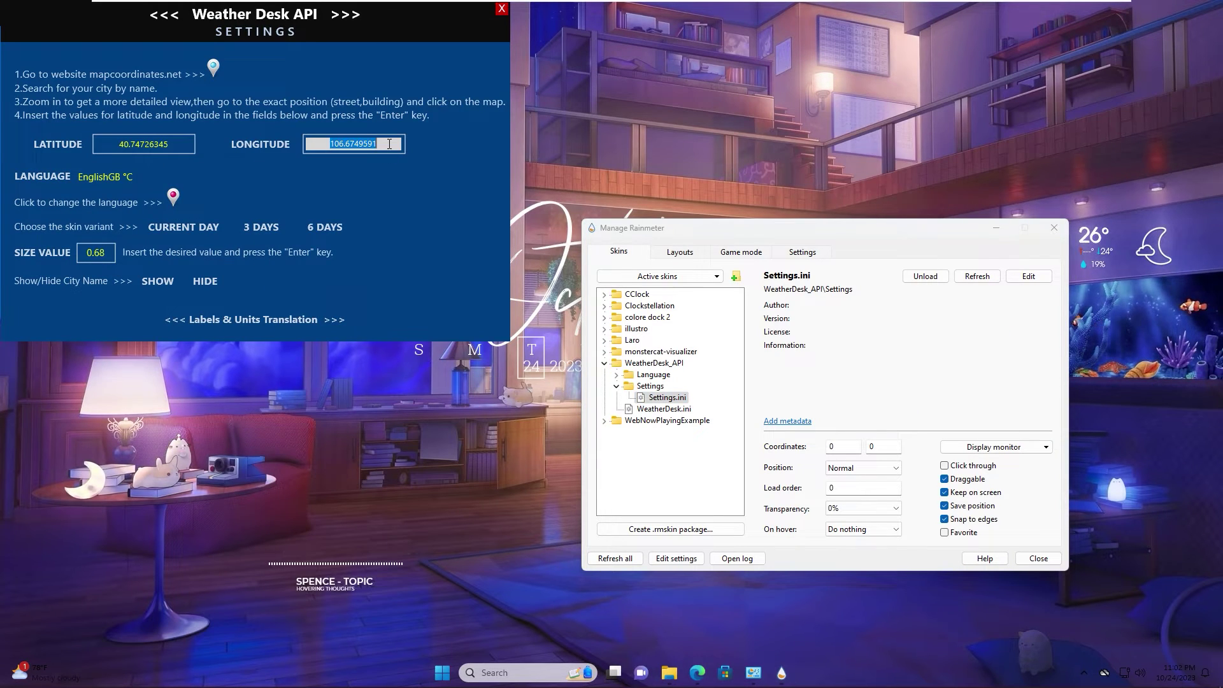
{"action": "key", "text": "Return"}
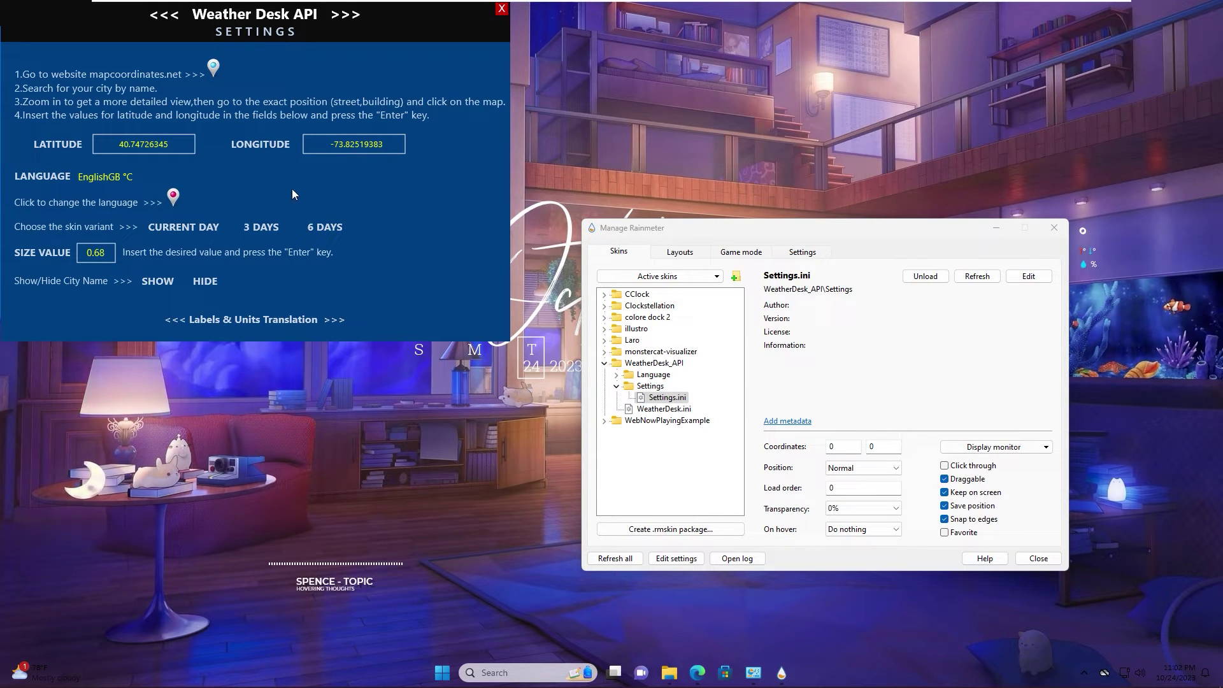
- Try the 3-day and 6-day forecasts, then set the weather widget to current day only
{"action": "left_click_drag", "start_coordinate": [903, 228], "coordinate": [755, 263]}
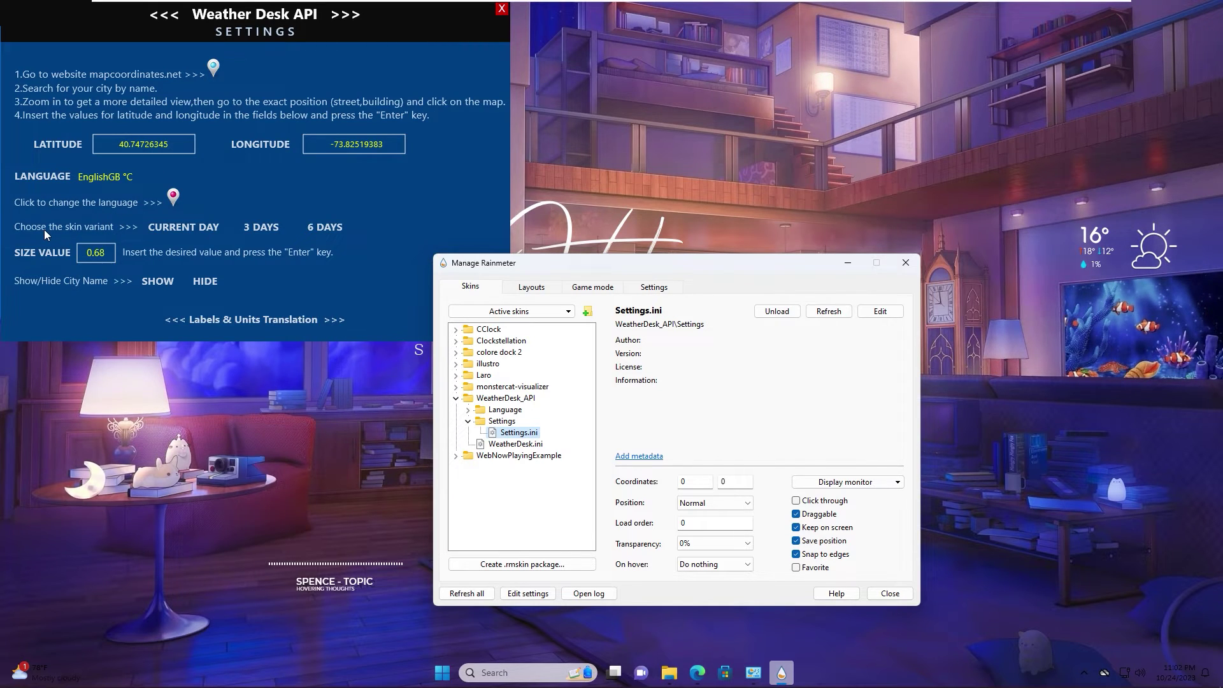
{"action": "left_click", "coordinate": [183, 227]}
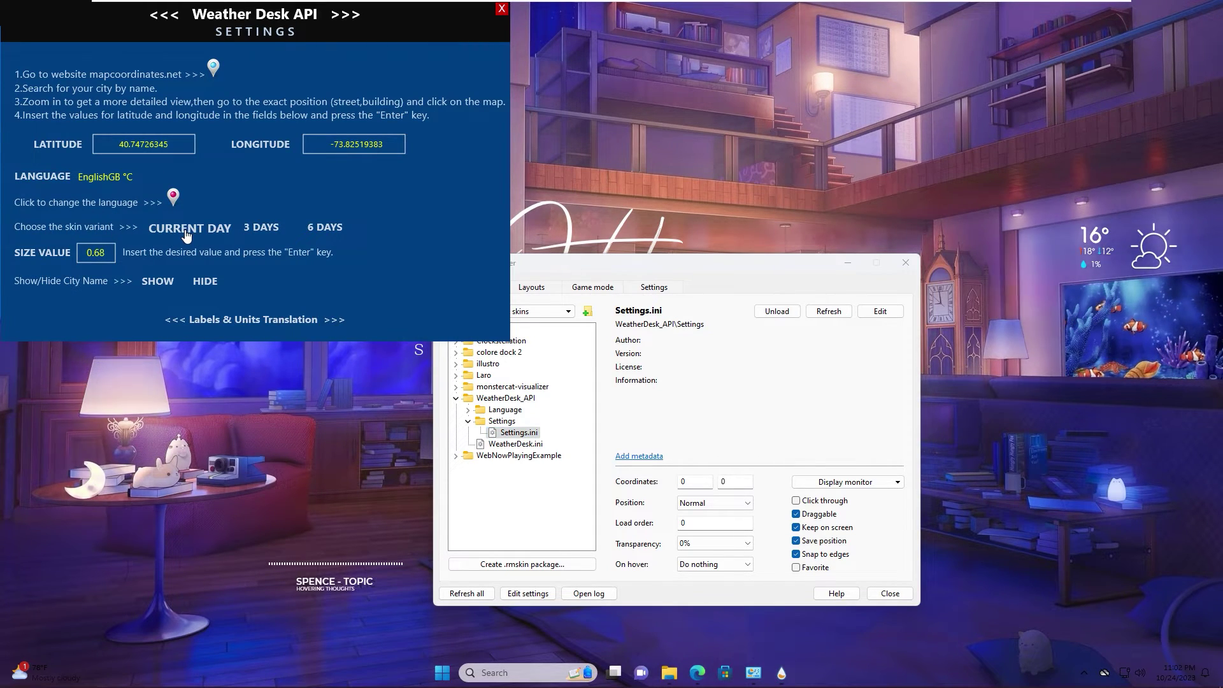
{"action": "left_click", "coordinate": [265, 230]}
{"action": "left_click", "coordinate": [327, 229]}
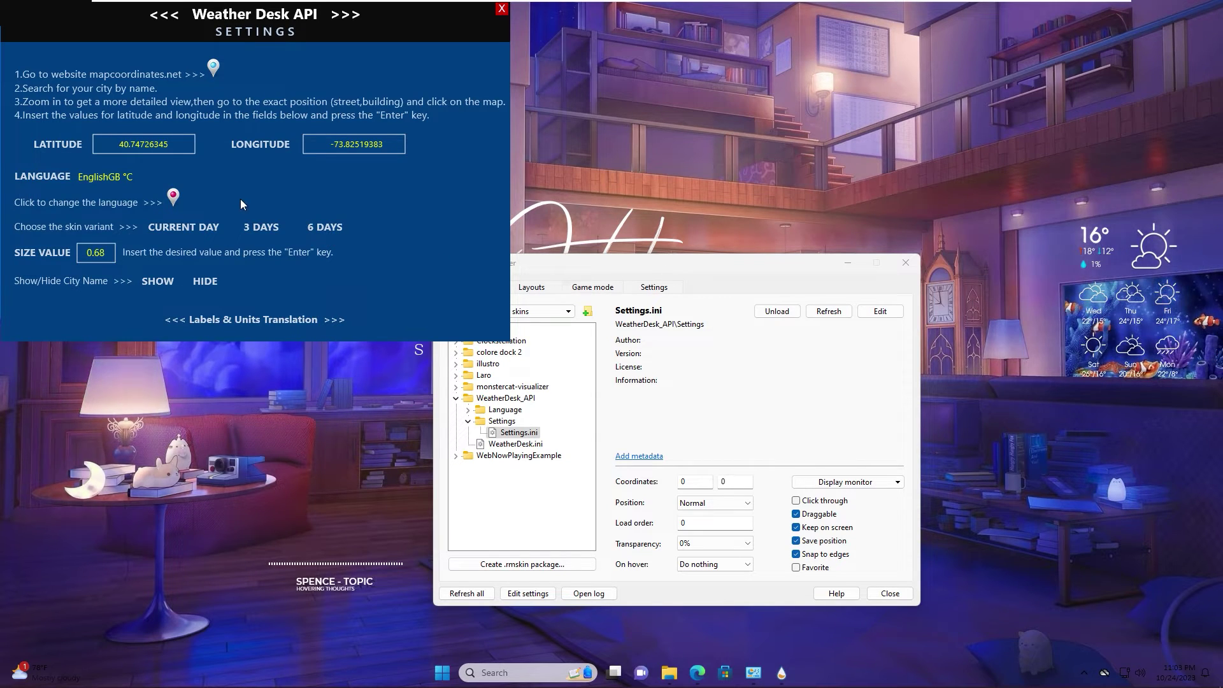
{"action": "left_click", "coordinate": [187, 230]}
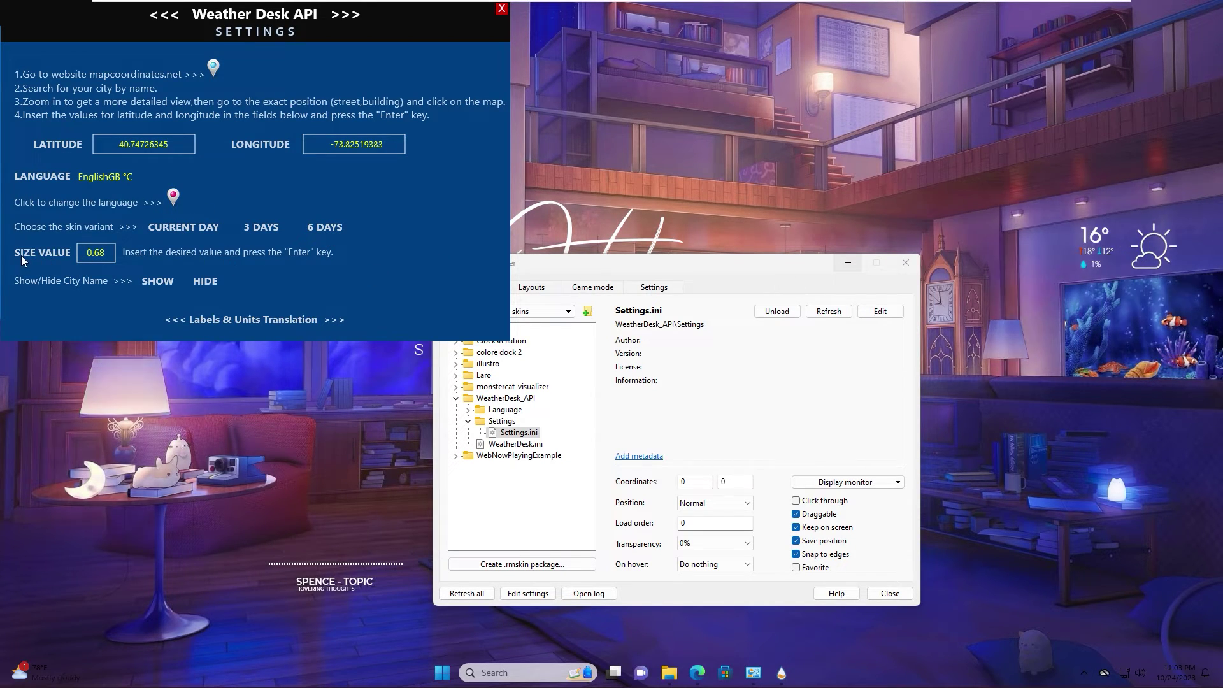
- Set the weather widget size to 0.6 and leave the city name hidden
{"action": "left_click", "coordinate": [96, 252]}
{"action": "type", "text": "0"}
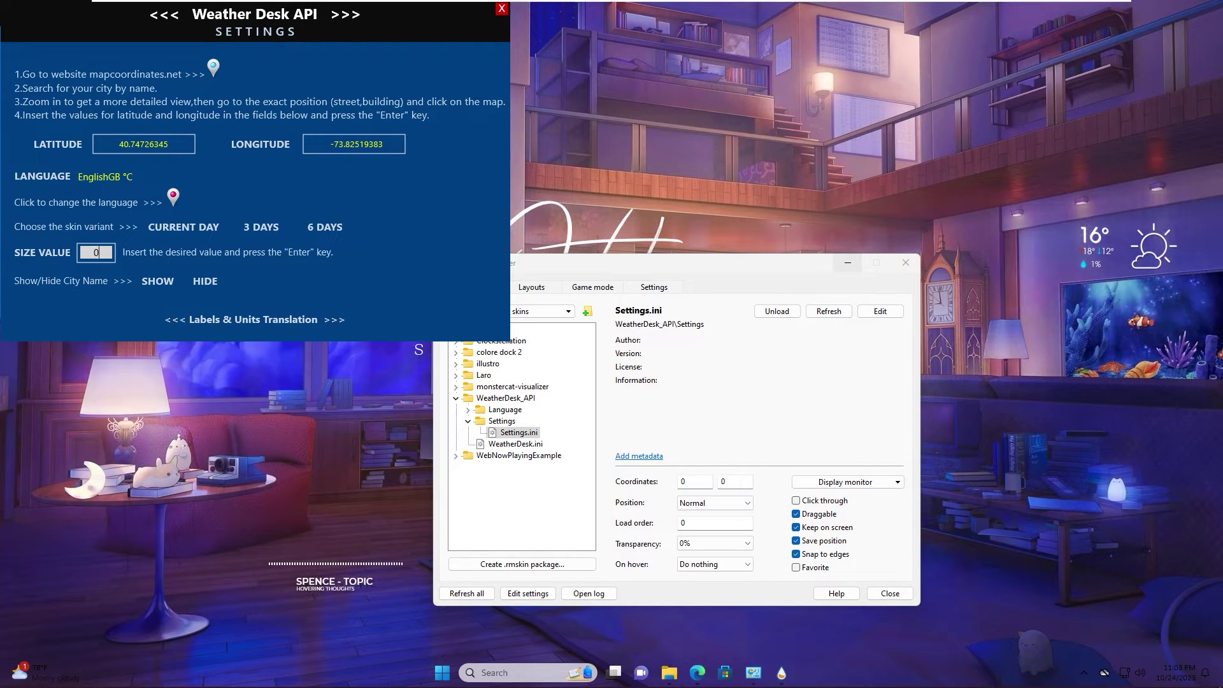
{"action": "type", "text": ".6"}
{"action": "key", "text": "Return"}
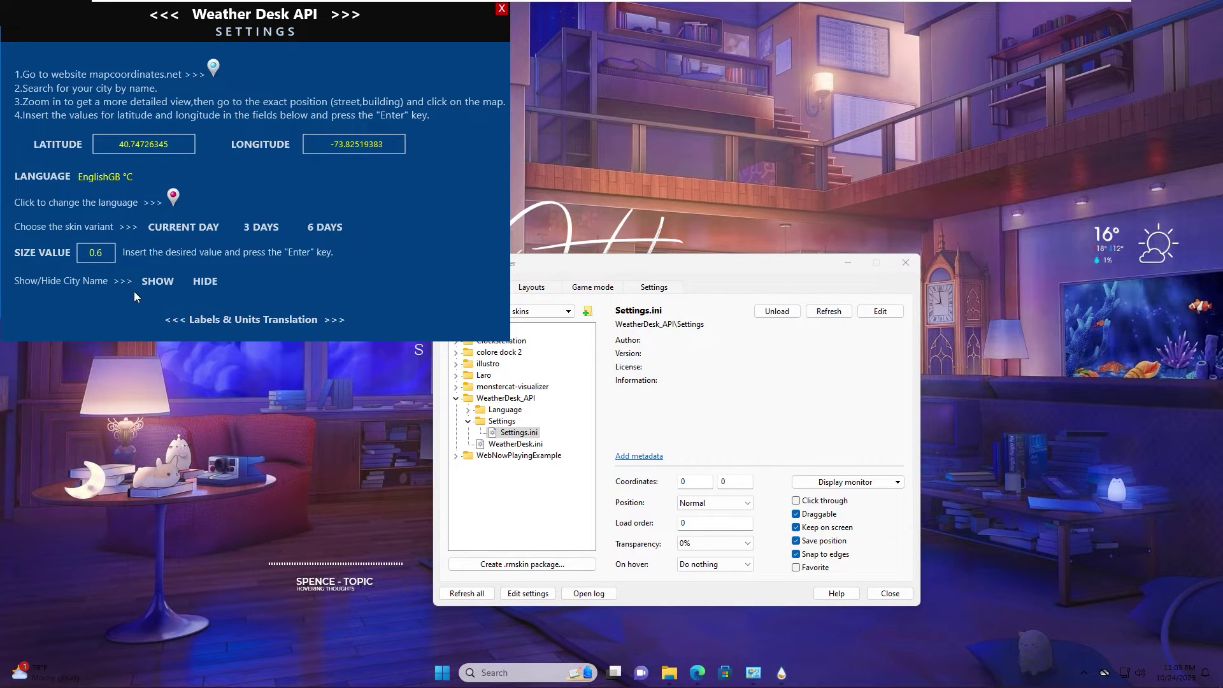
{"action": "left_click", "coordinate": [161, 282]}
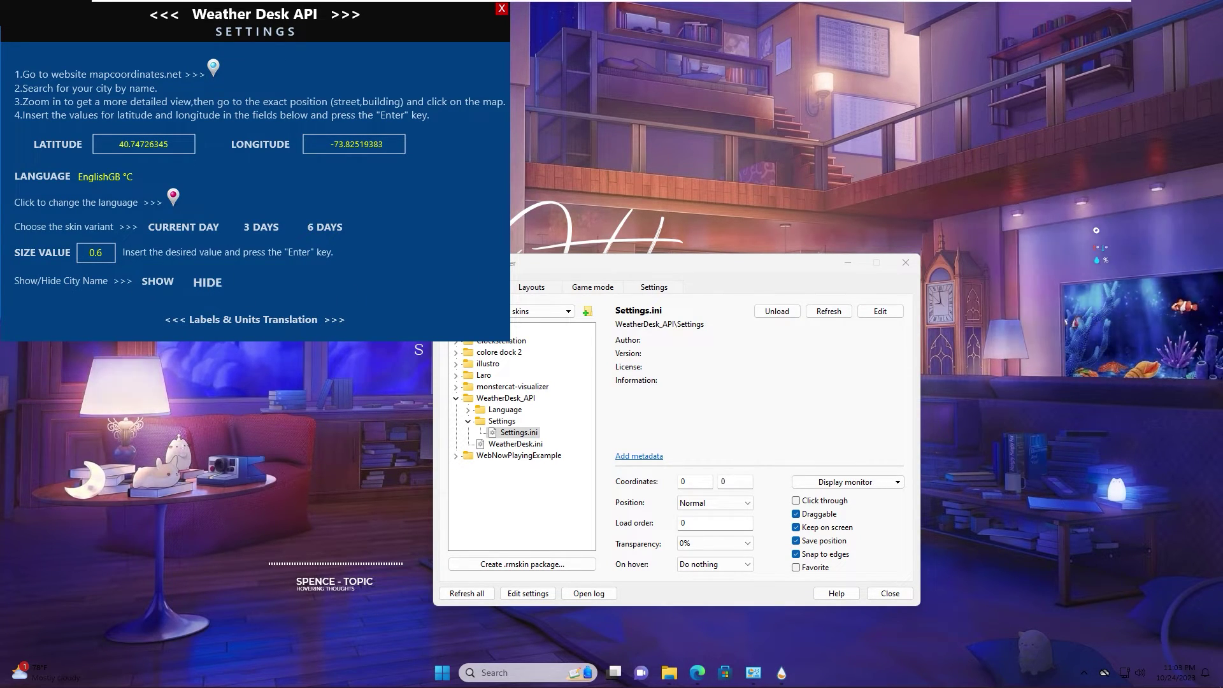
{"action": "left_click", "coordinate": [159, 282]}
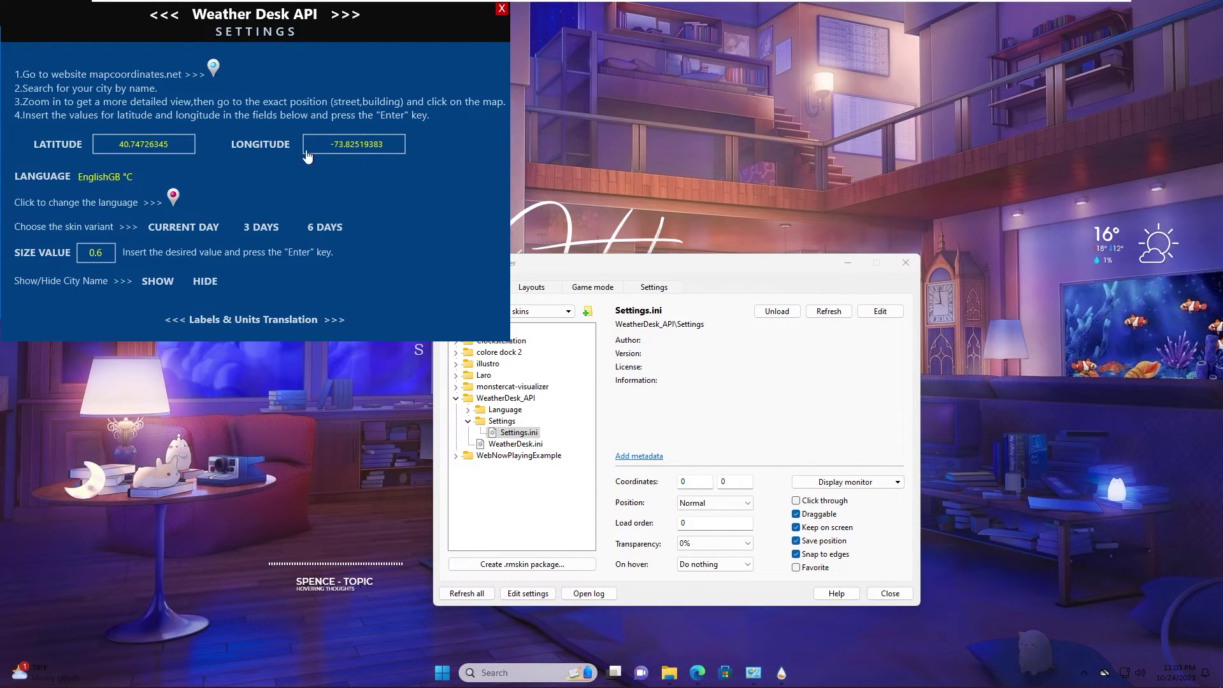
- Close the weather settings panel and make the clock and Clockstellation skins click-through
{"action": "left_click", "coordinate": [501, 9]}
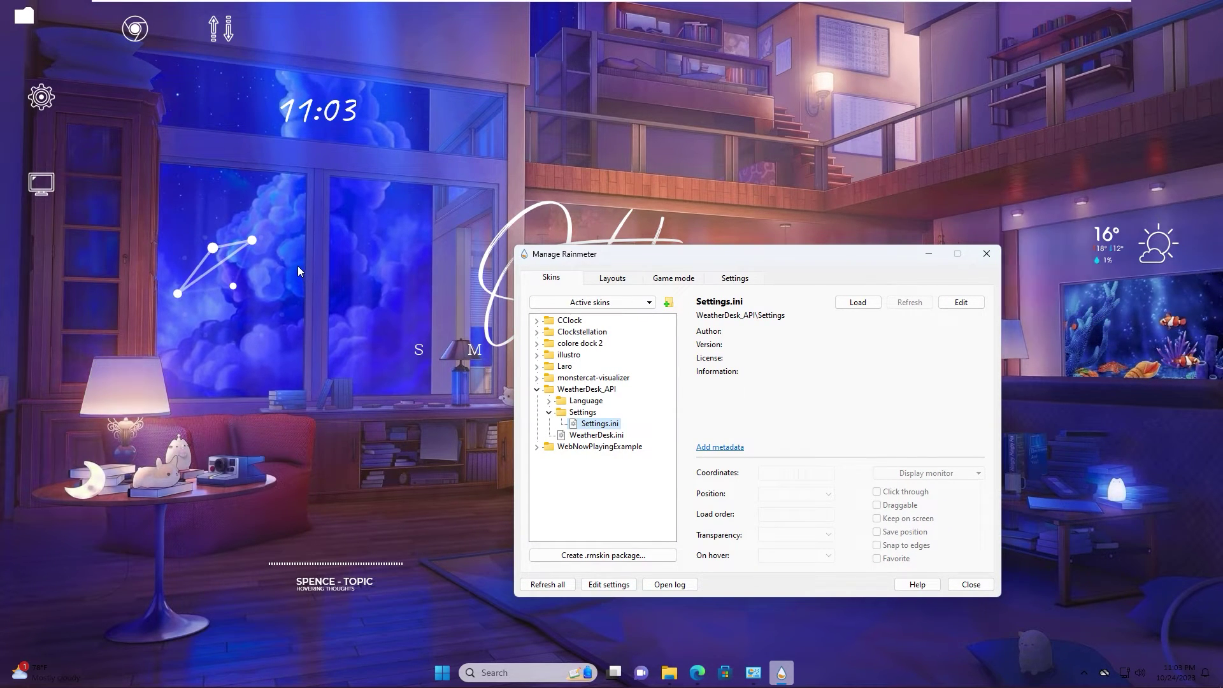
{"action": "left_click", "coordinate": [536, 322]}
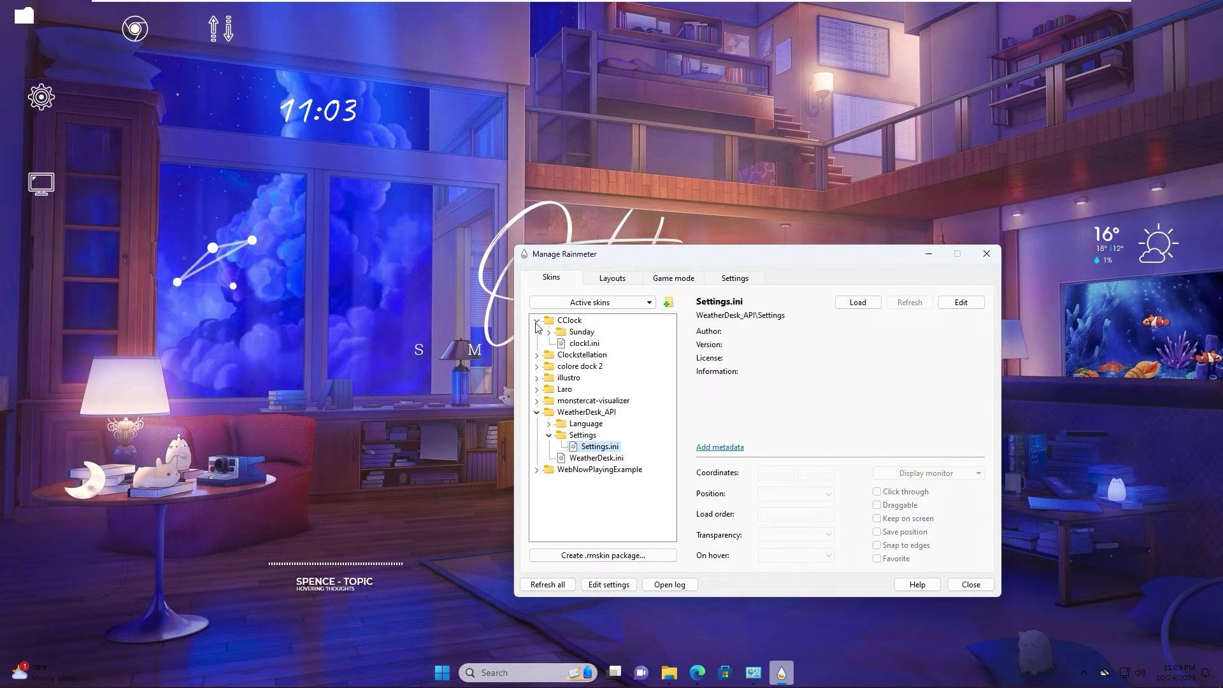
{"action": "left_click", "coordinate": [582, 344]}
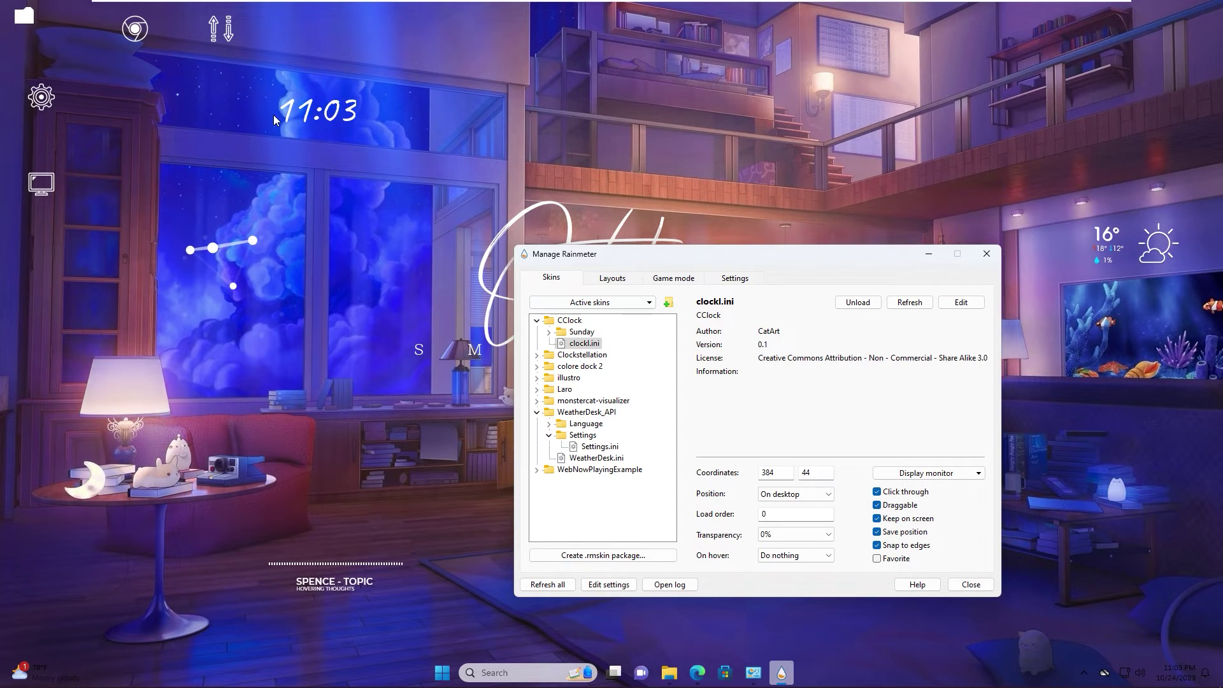
{"action": "left_click", "coordinate": [355, 117]}
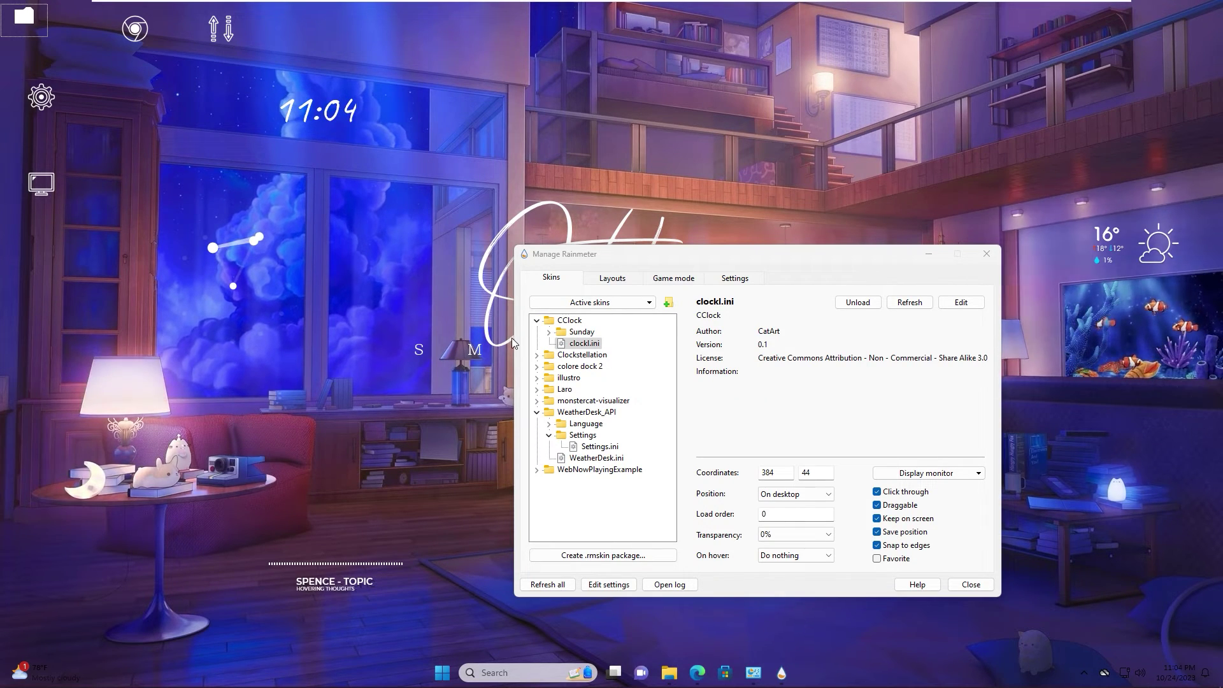
{"action": "left_click", "coordinate": [537, 355]}
{"action": "left_click", "coordinate": [578, 366]}
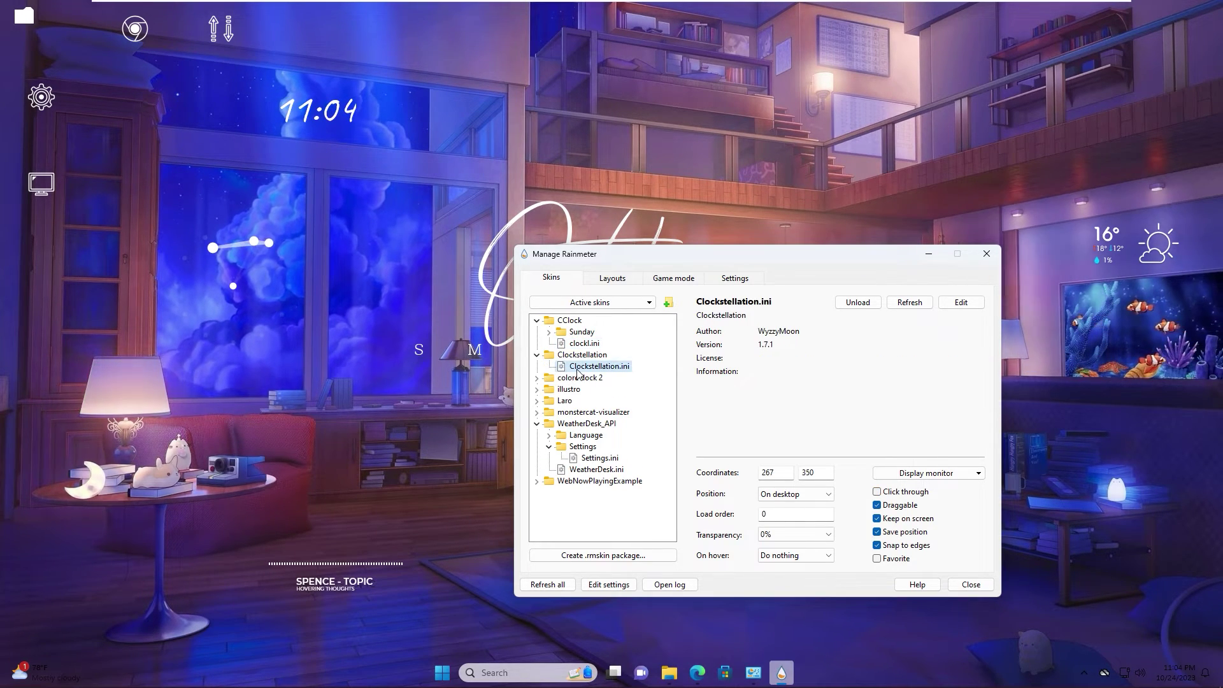
{"action": "left_click", "coordinate": [871, 495]}
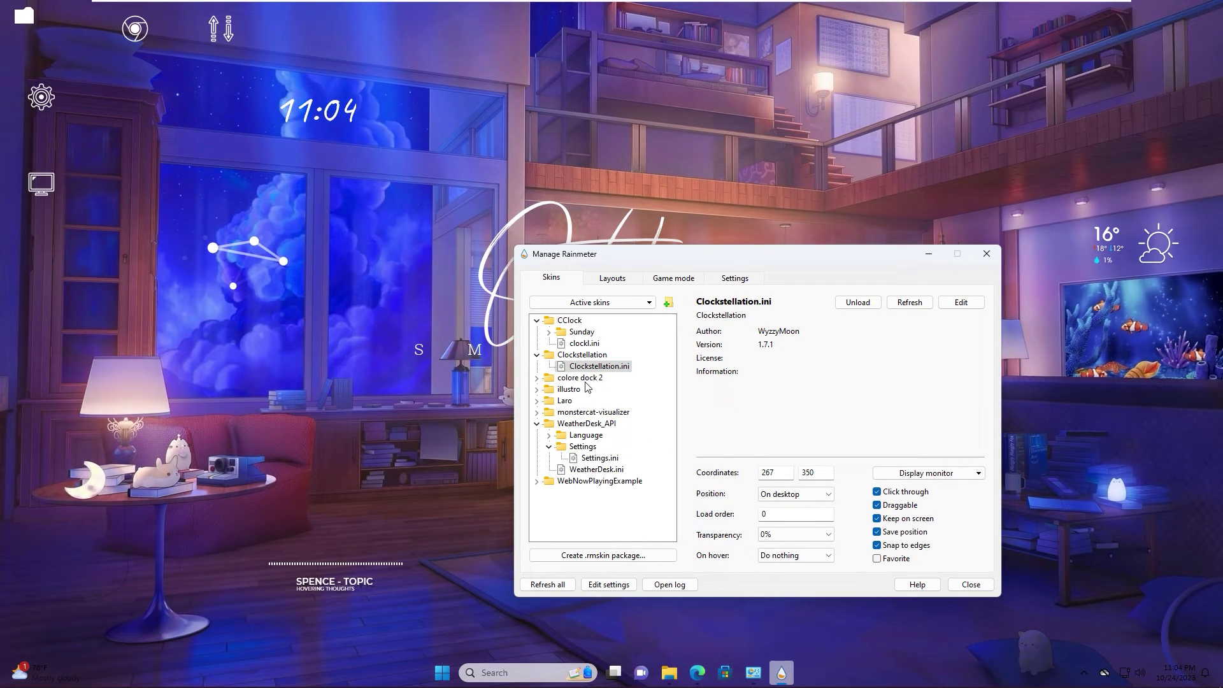
- Make the Date and visualizer song-info (Left.ini) skins click-through, then select the WeatherDesk skin
{"action": "left_click", "coordinate": [536, 400]}
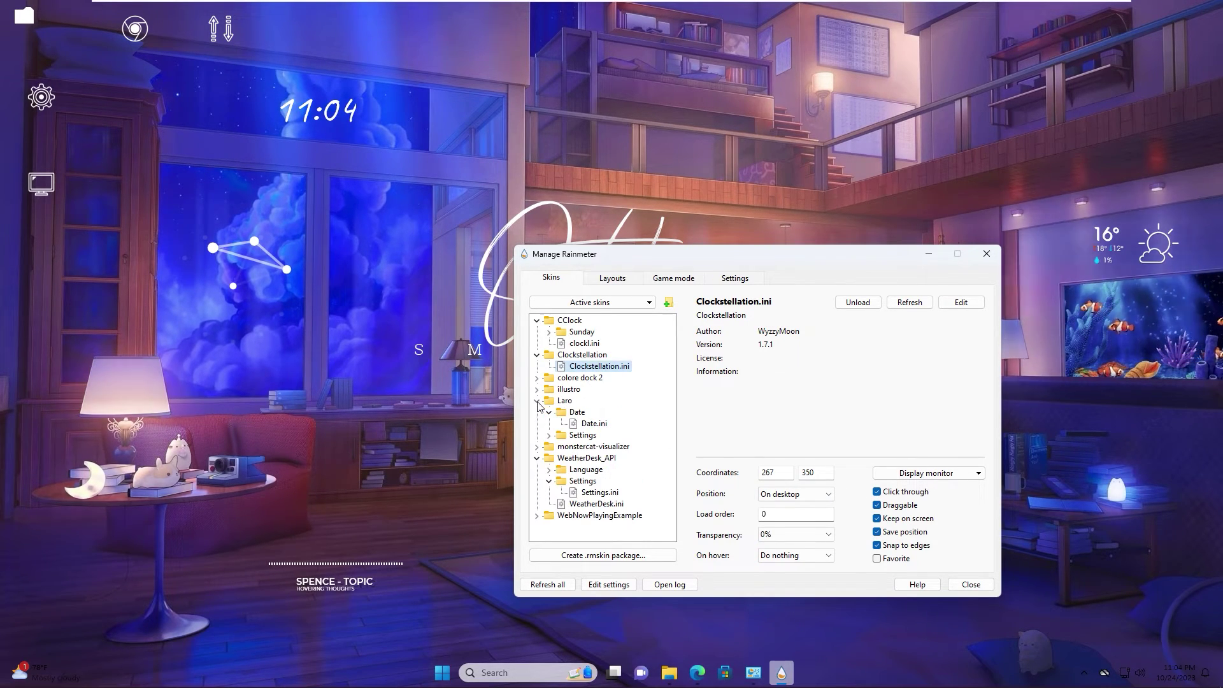
{"action": "left_click", "coordinate": [594, 424]}
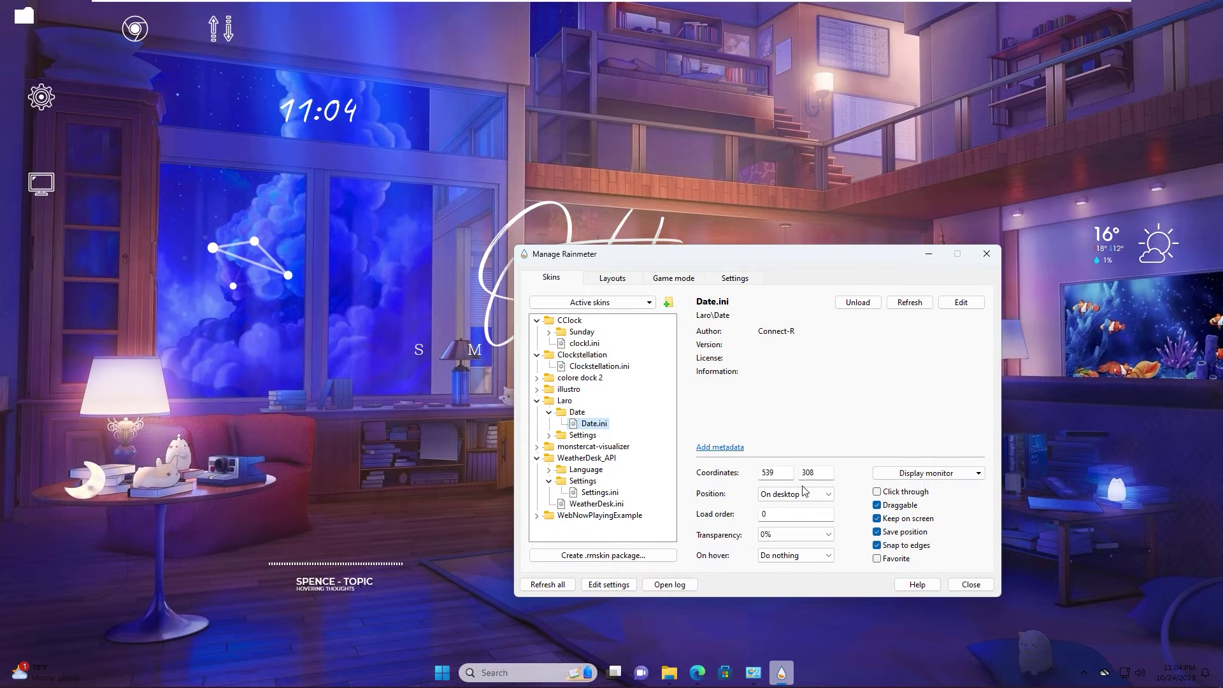
{"action": "left_click", "coordinate": [878, 491]}
{"action": "left_click", "coordinate": [538, 448]}
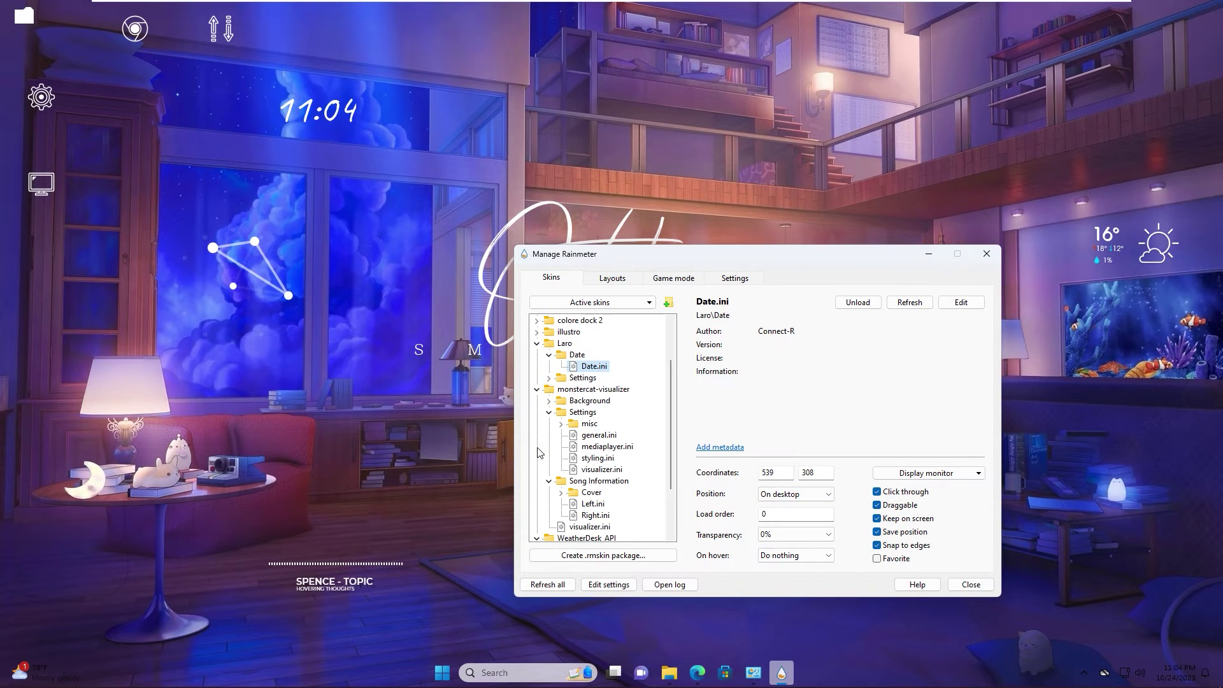
{"action": "left_click", "coordinate": [602, 469]}
{"action": "scroll", "coordinate": [587, 456], "scroll_direction": "down", "scroll_amount": 2}
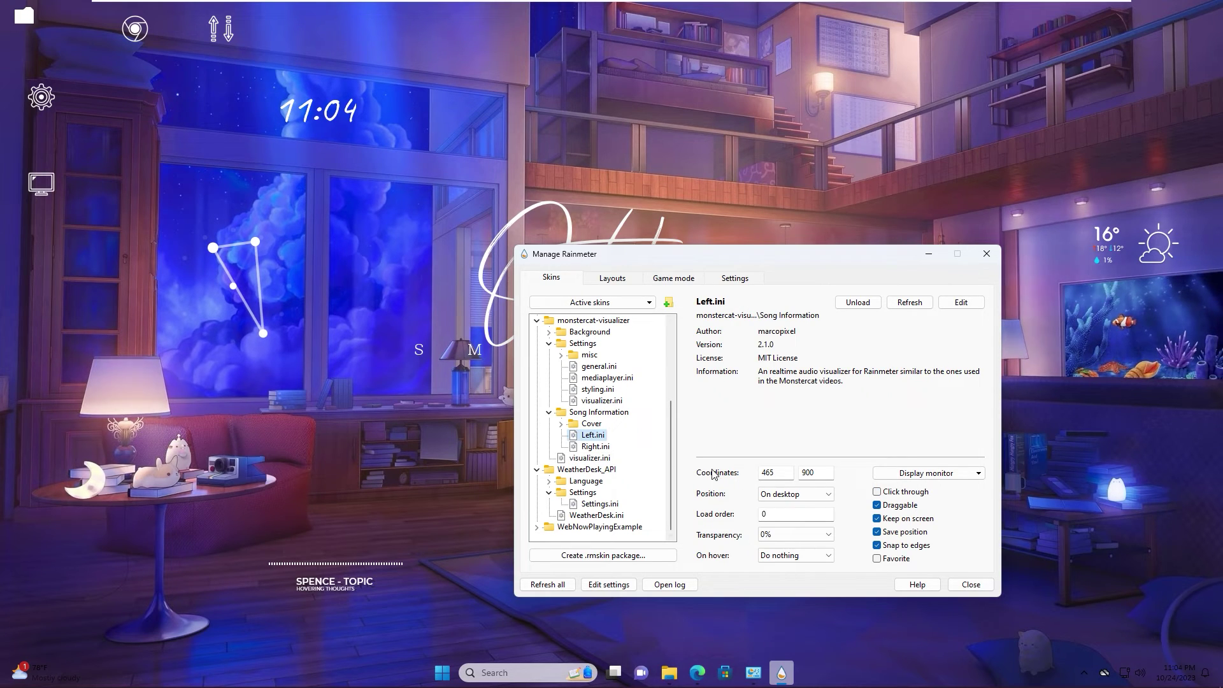
{"action": "left_click", "coordinate": [876, 491]}
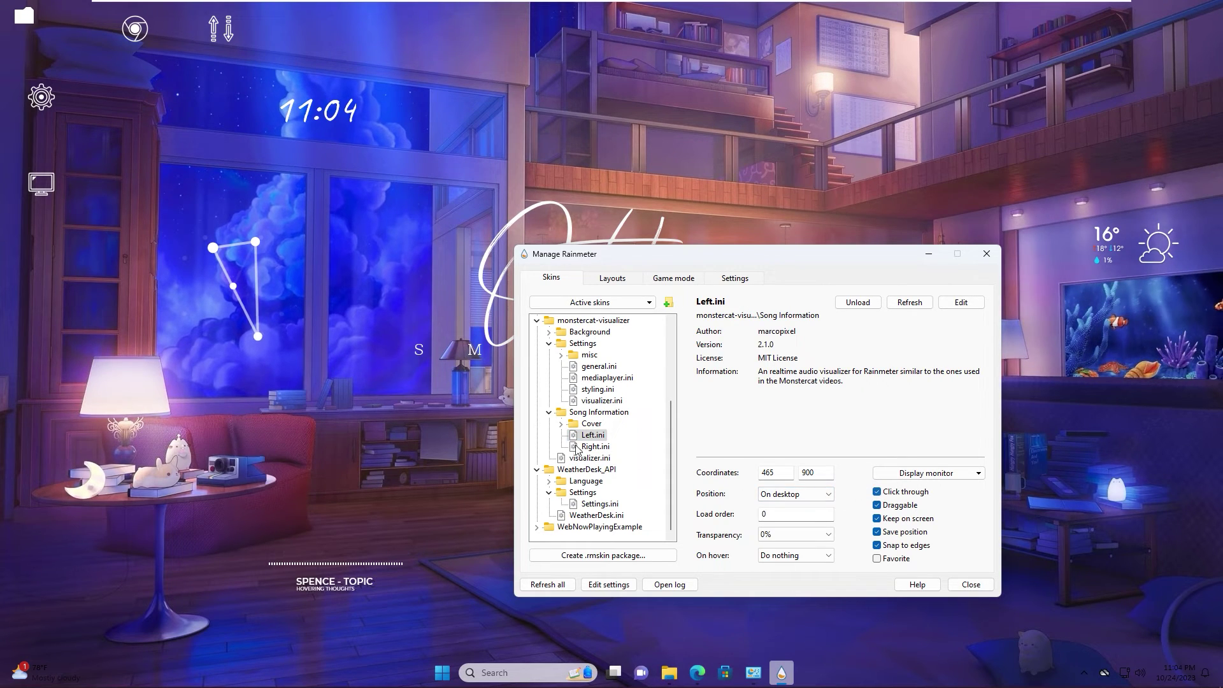
{"action": "left_click", "coordinate": [596, 504]}
{"action": "left_click", "coordinate": [596, 515]}
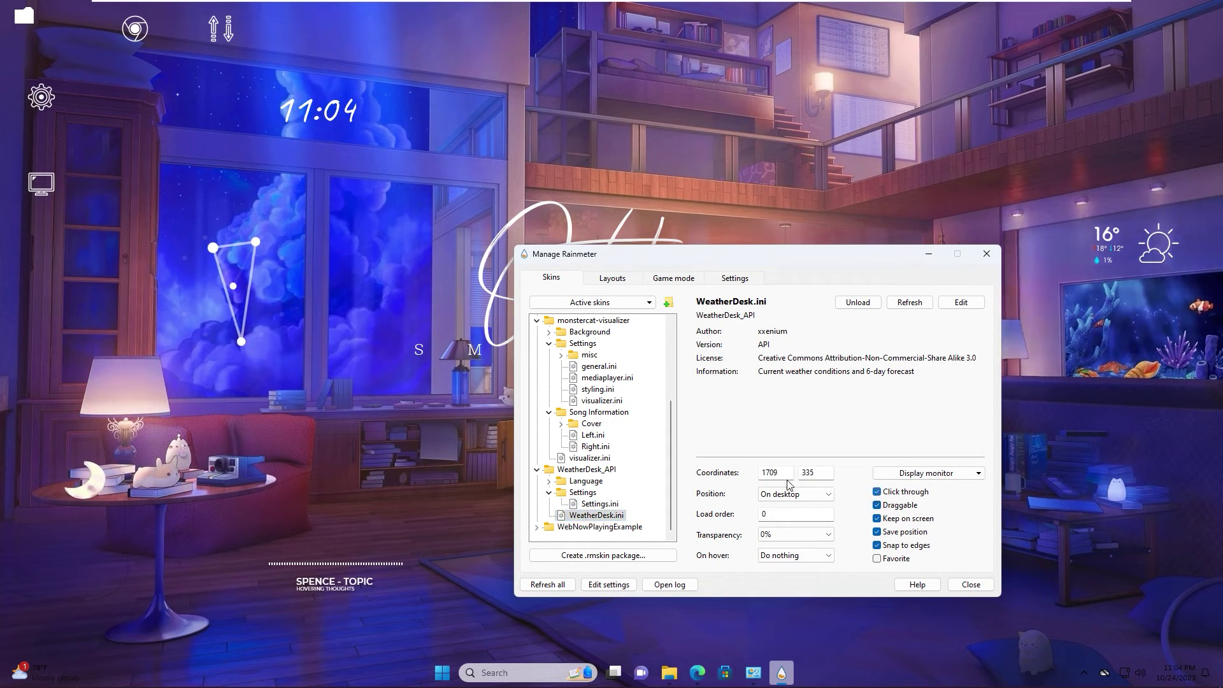
- Close the Rainmeter manager and Programs and Features, and unpin Microsoft Store from the taskbar
{"action": "left_click", "coordinate": [969, 584]}
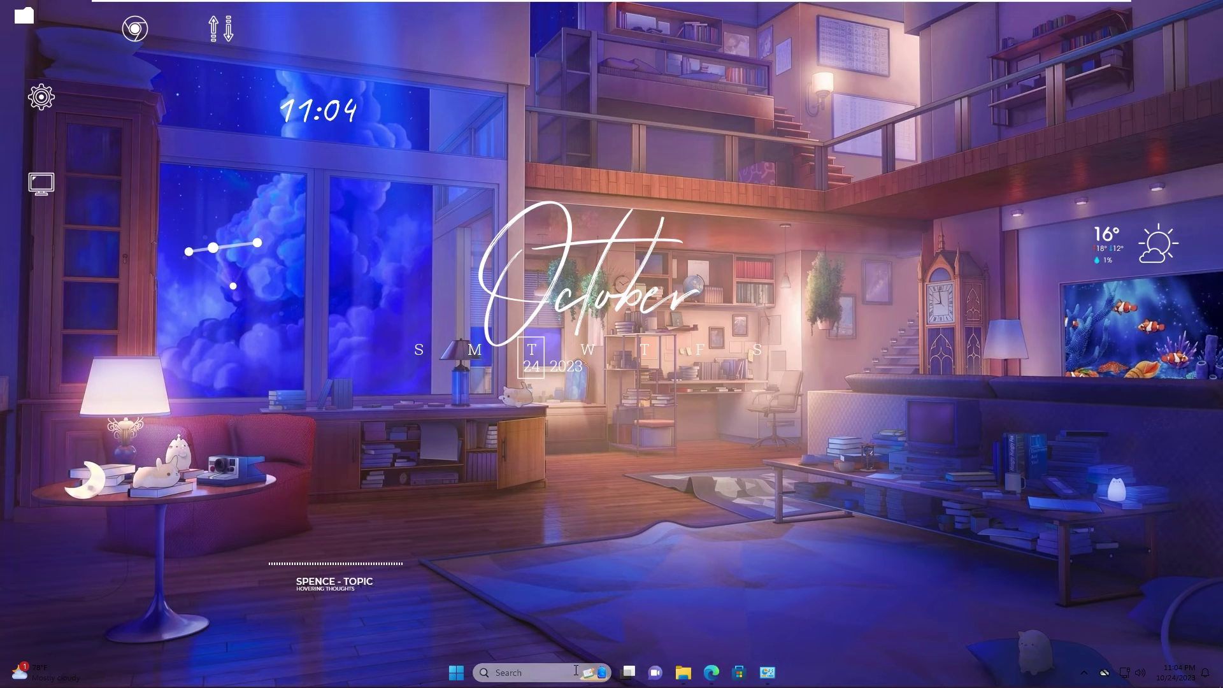
{"action": "right_click", "coordinate": [766, 674]}
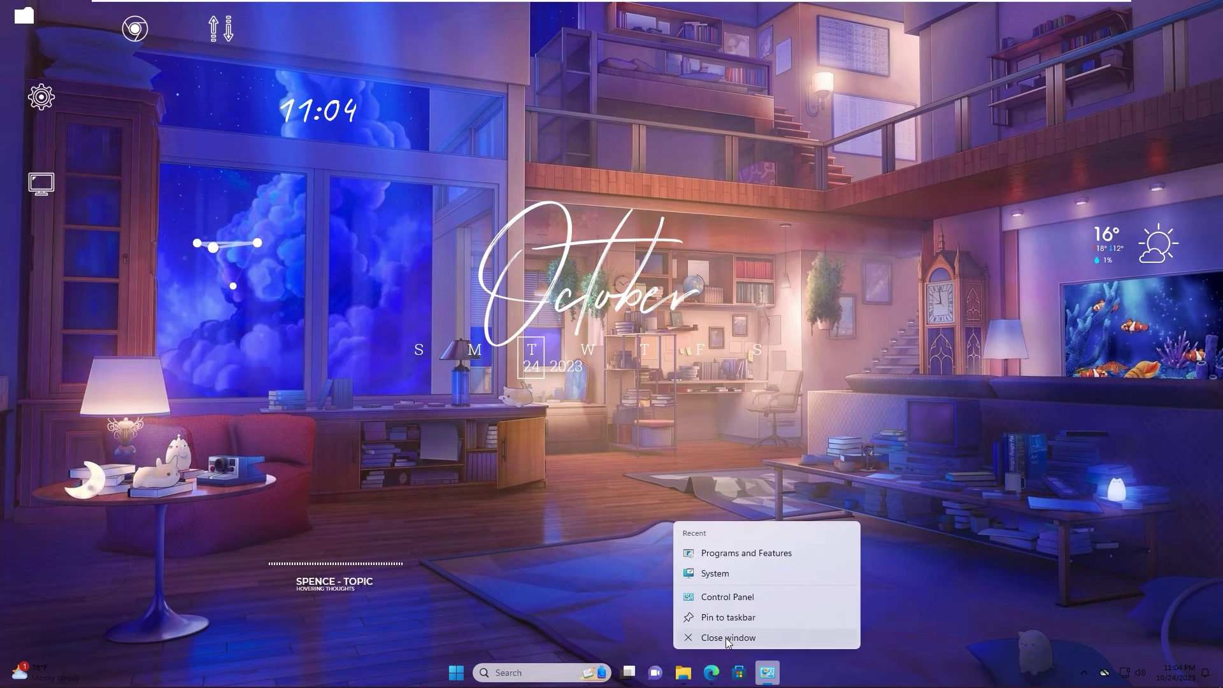
{"action": "left_click", "coordinate": [733, 637]}
{"action": "right_click", "coordinate": [752, 679]}
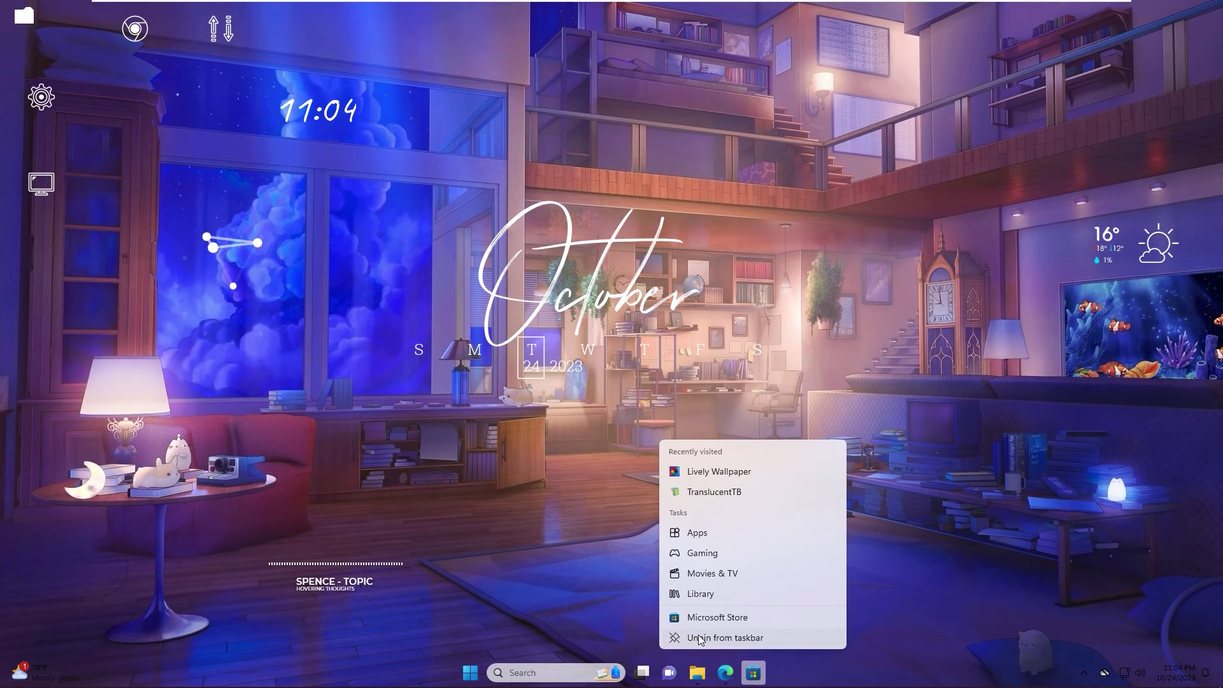
{"action": "left_click", "coordinate": [713, 631]}
- Unpin File Explorer from the taskbar, re-pinning Edge after unpinning it by mistake
{"action": "right_click", "coordinate": [711, 680]}
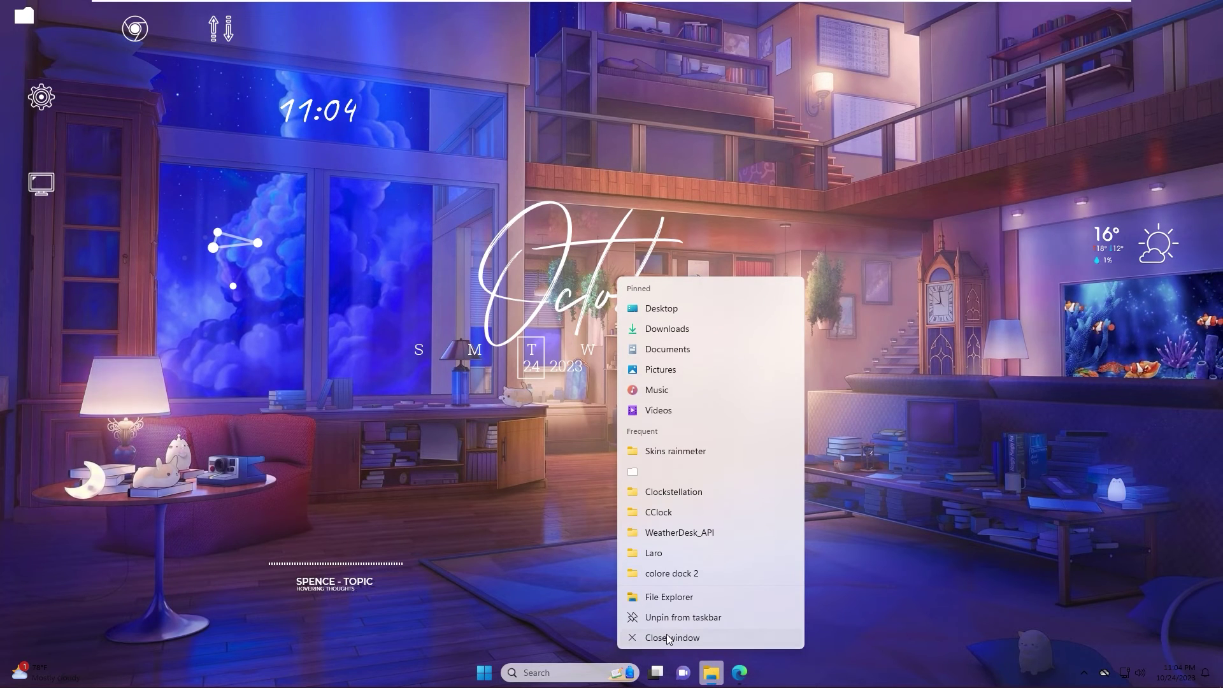
{"action": "left_click", "coordinate": [669, 642]}
{"action": "right_click", "coordinate": [736, 680]}
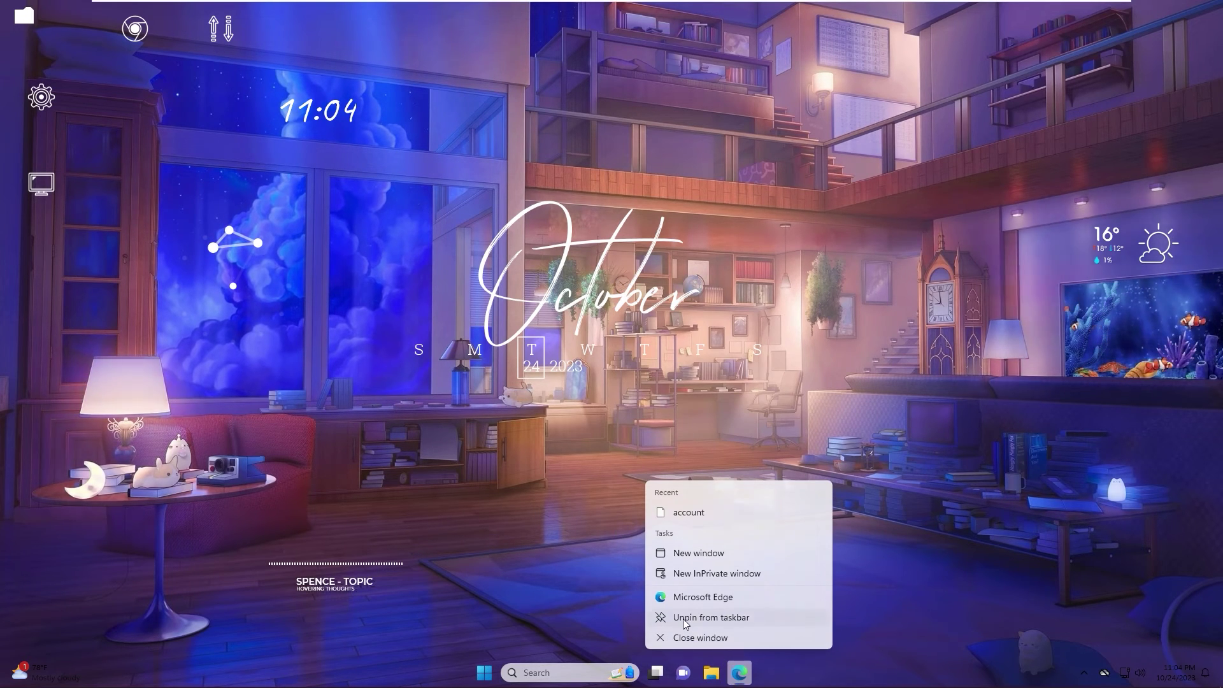
{"action": "left_click", "coordinate": [666, 639]}
{"action": "right_click", "coordinate": [707, 675]}
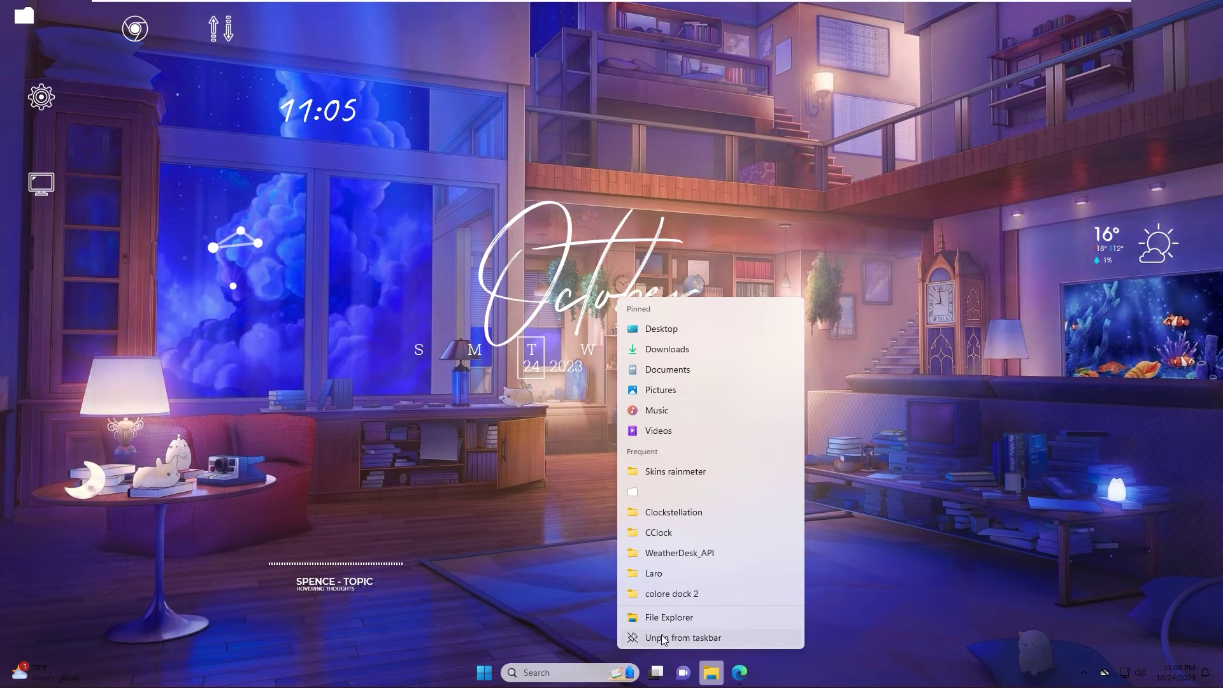
{"action": "left_click", "coordinate": [667, 637]}
{"action": "right_click", "coordinate": [725, 675]}
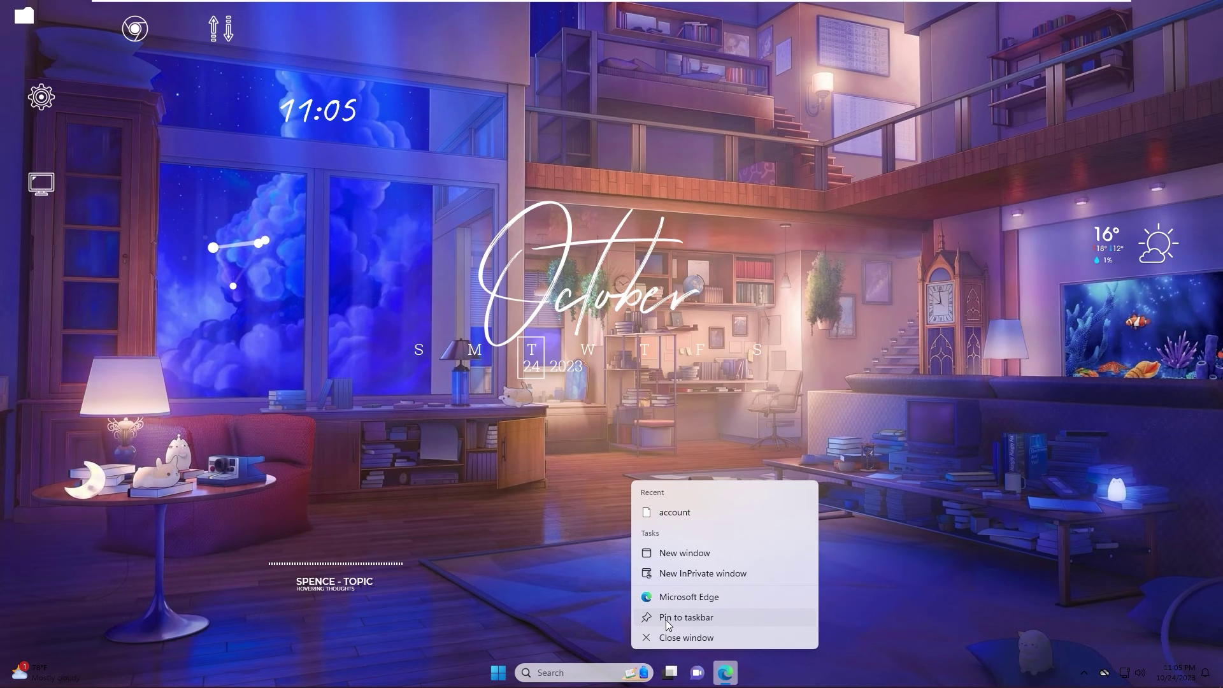
{"action": "left_click", "coordinate": [669, 624]}
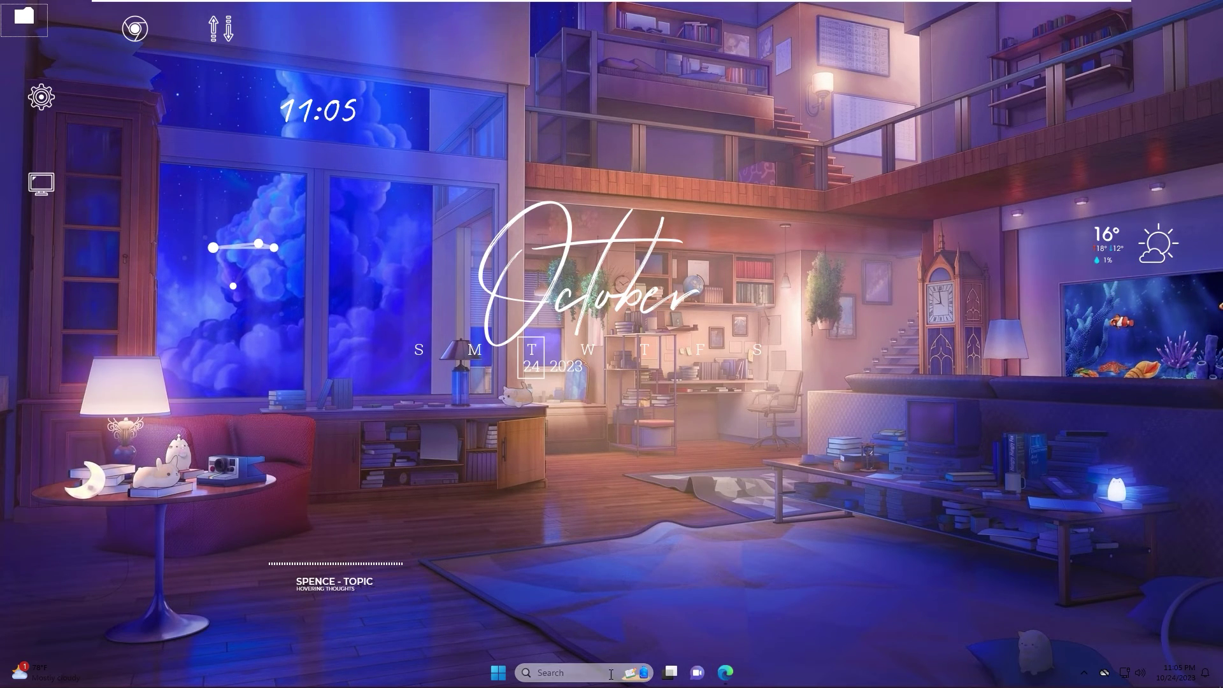
- In Settings > Personalization > Taskbar, set Search to Hide and switch Task view and Widgets off
{"action": "left_click", "coordinate": [499, 673]}
{"action": "left_click", "coordinate": [580, 338]}
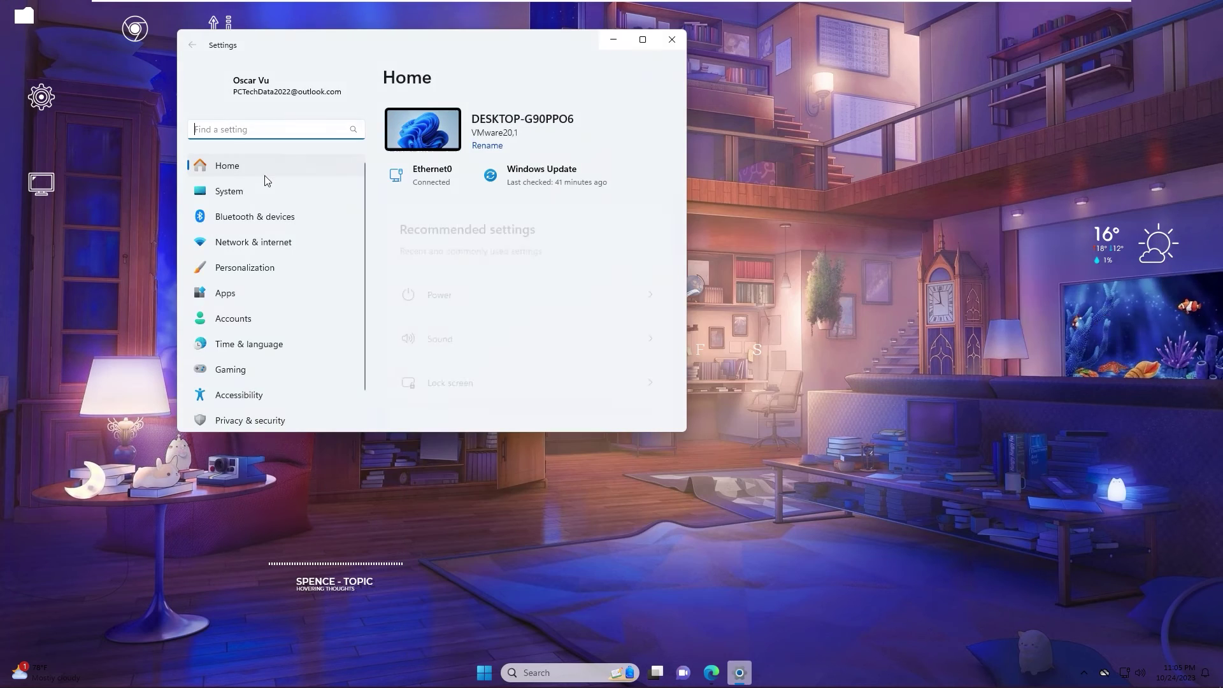
{"action": "left_click", "coordinate": [237, 268]}
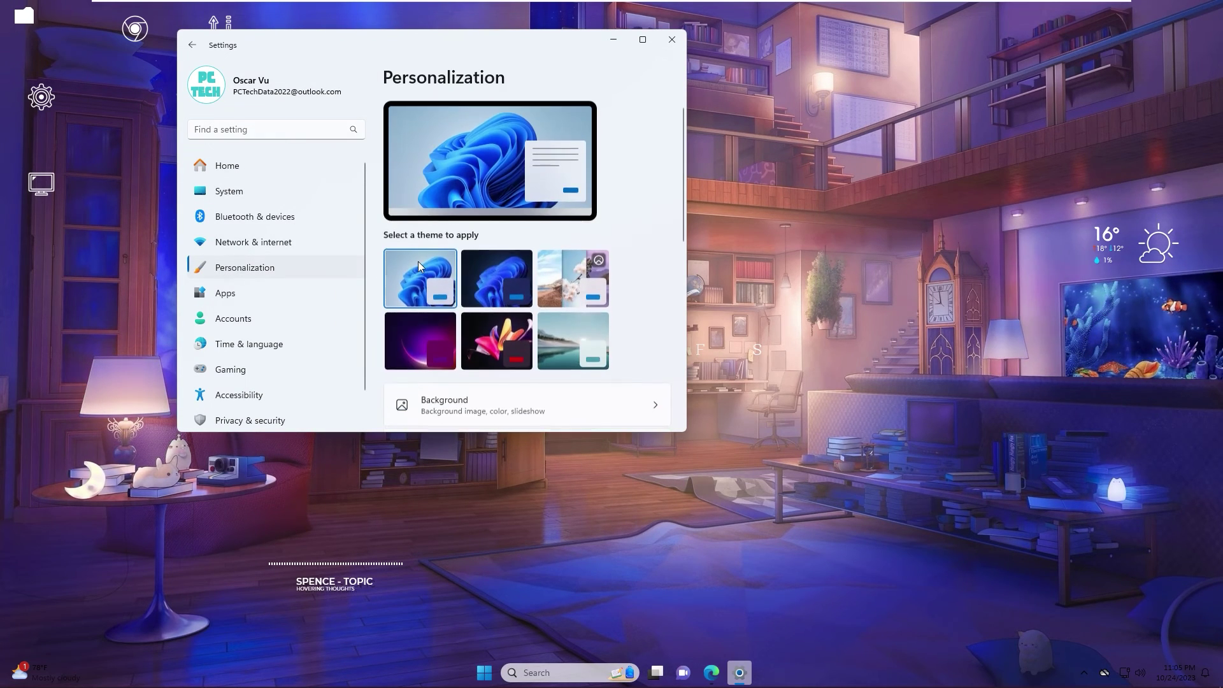
{"action": "scroll", "coordinate": [425, 266], "scroll_direction": "down", "scroll_amount": 3}
{"action": "scroll", "coordinate": [426, 287], "scroll_direction": "down", "scroll_amount": 2}
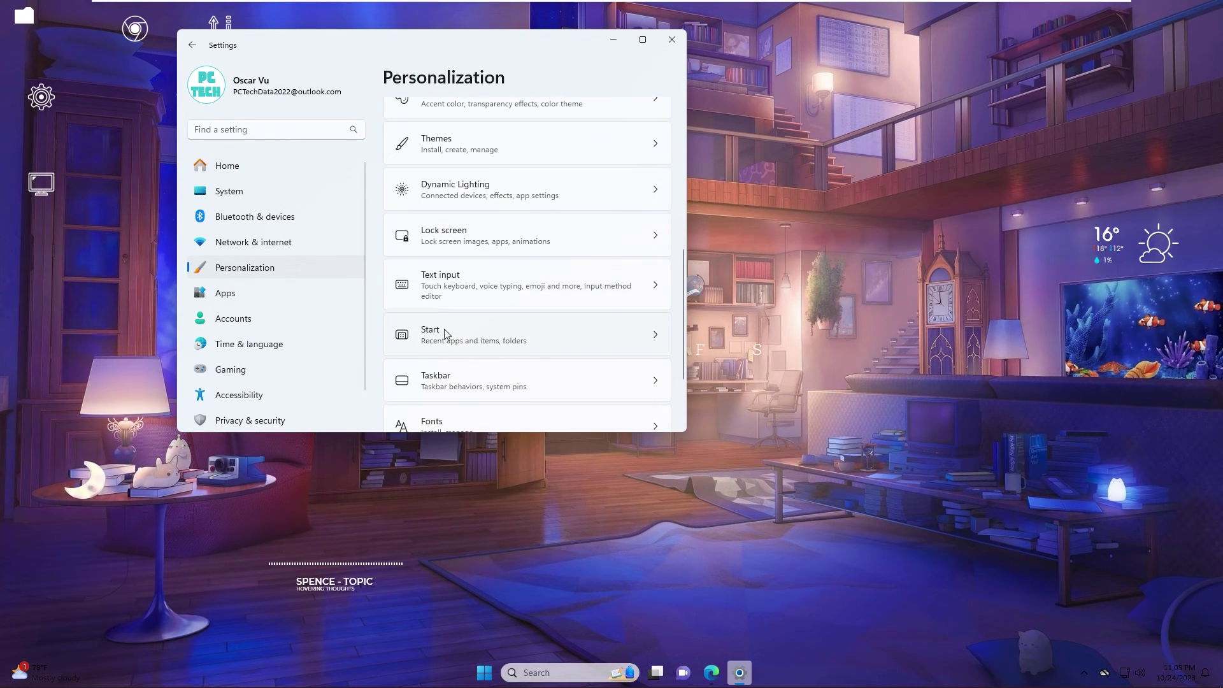
{"action": "scroll", "coordinate": [444, 332], "scroll_direction": "down", "scroll_amount": 2}
{"action": "left_click", "coordinate": [450, 277]}
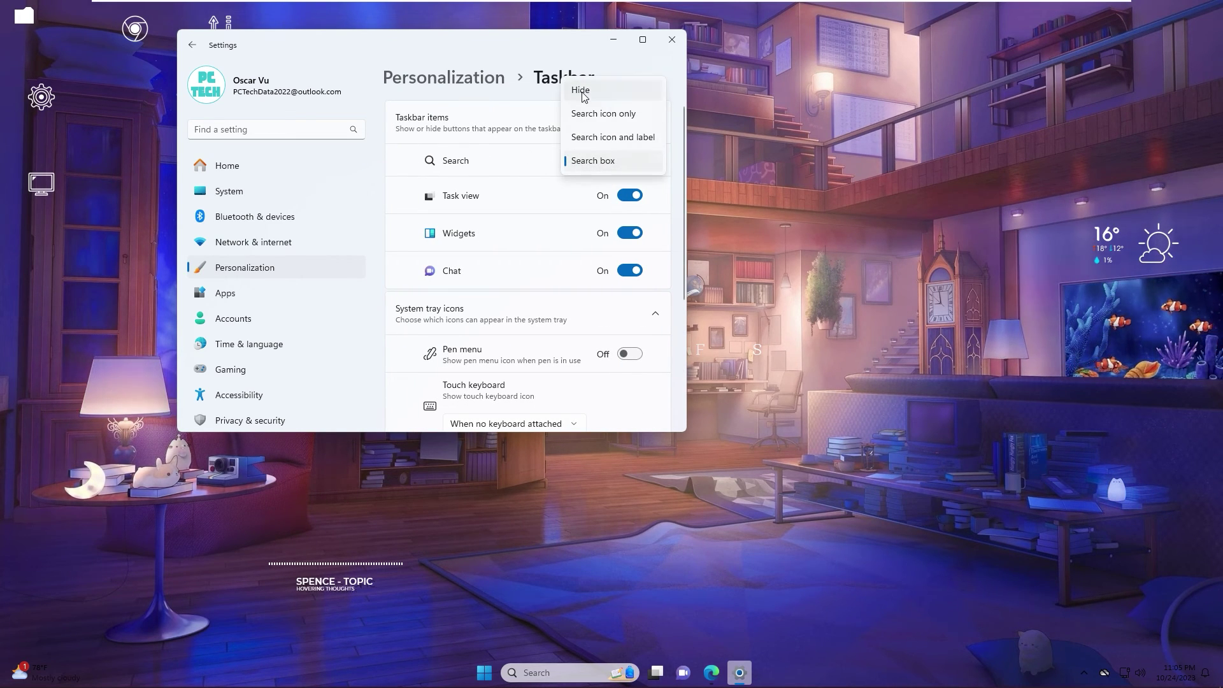
{"action": "left_click", "coordinate": [583, 96]}
{"action": "left_click", "coordinate": [633, 196]}
{"action": "left_click", "coordinate": [630, 233]}
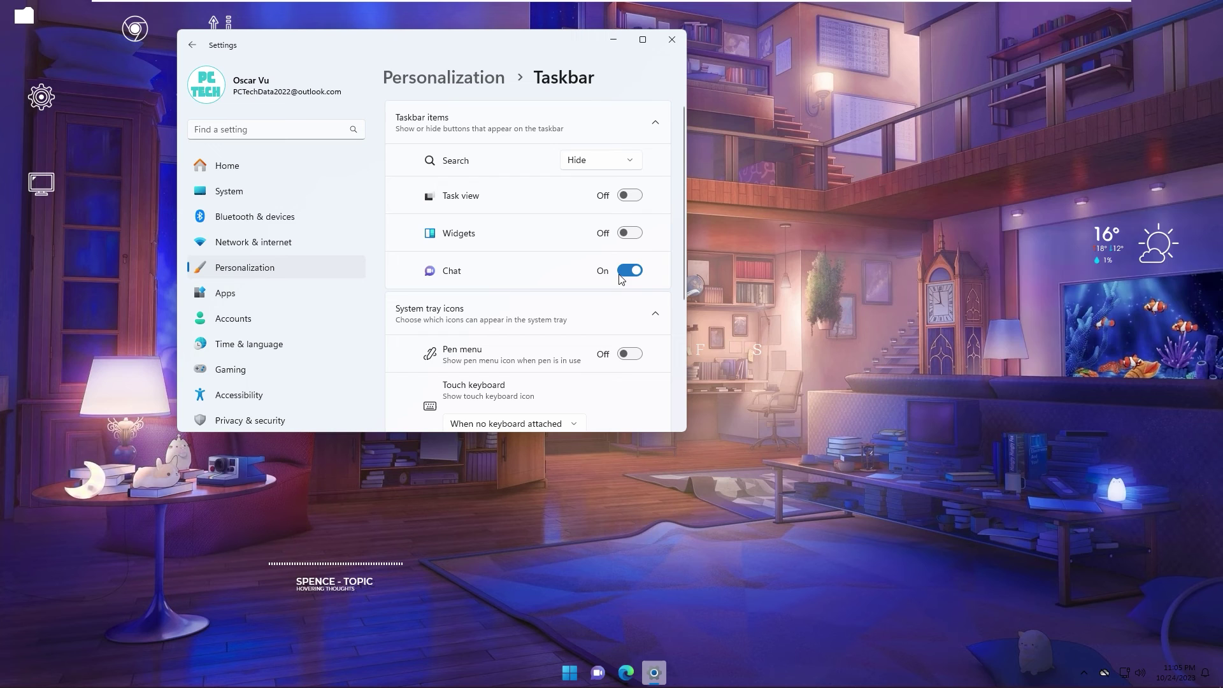
- Close the Settings window to reveal the finished anime-room desktop
{"action": "left_click", "coordinate": [672, 45]}
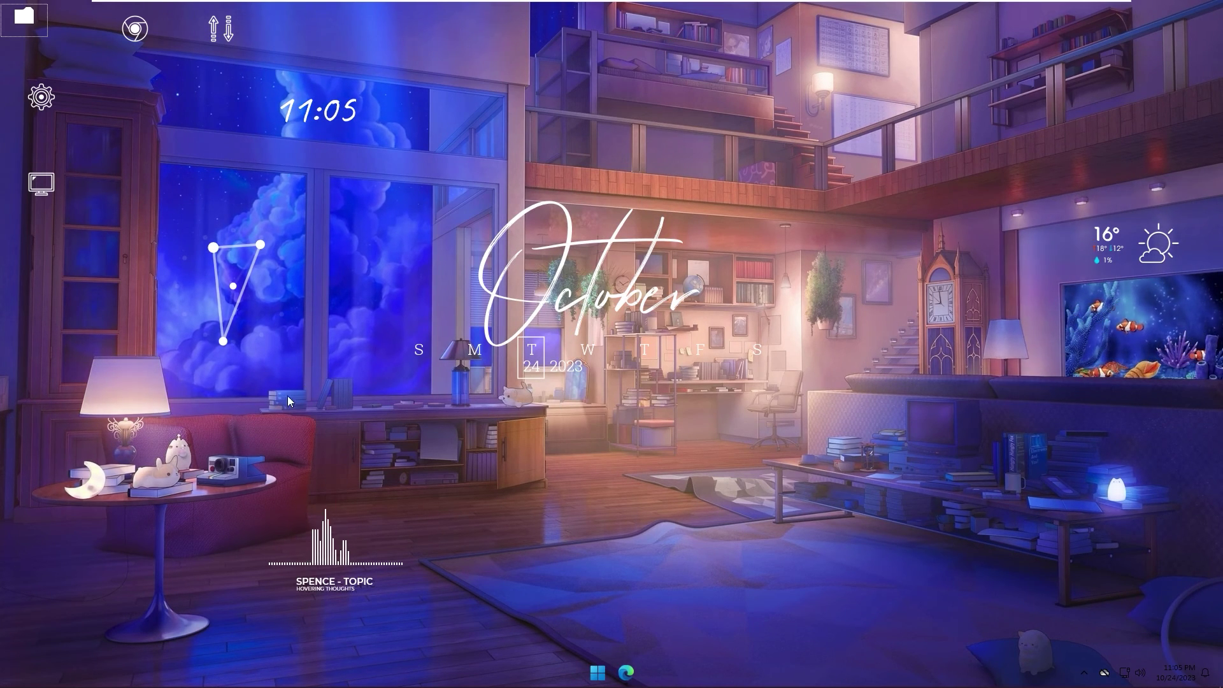